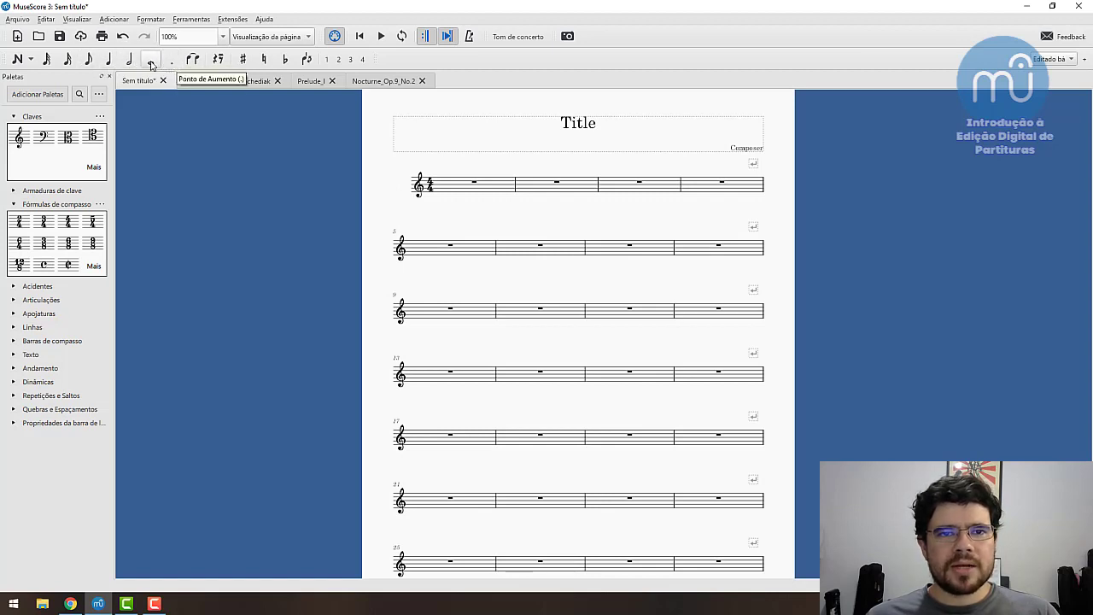
Open the program preferences and examine the list of actions and their assigned keyboard shortcuts
{"action": "left_click", "coordinate": [19, 20]}
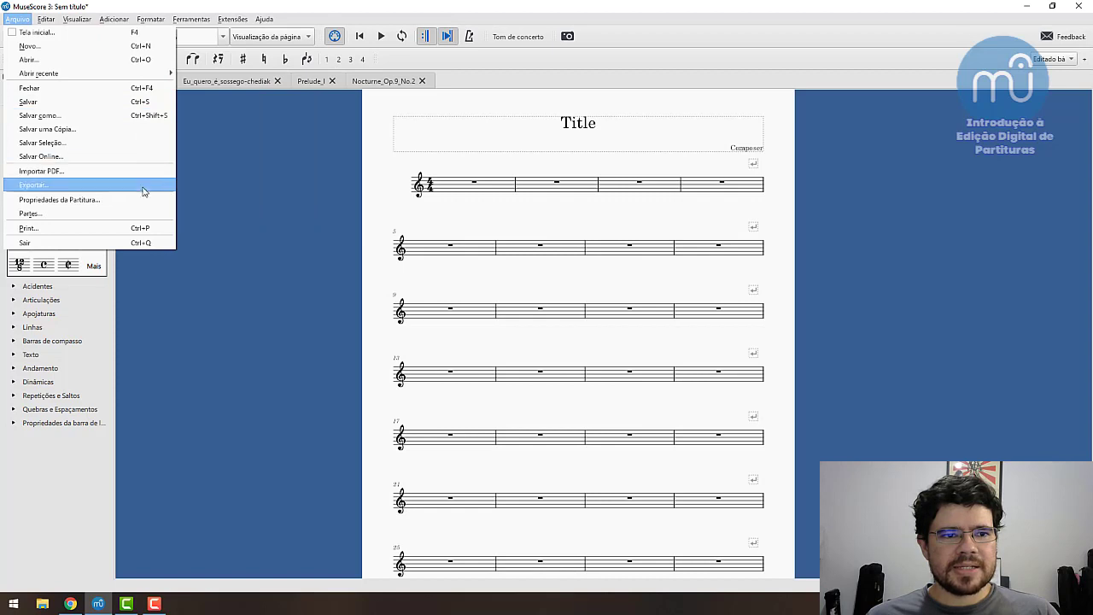
{"action": "left_click", "coordinate": [44, 17]}
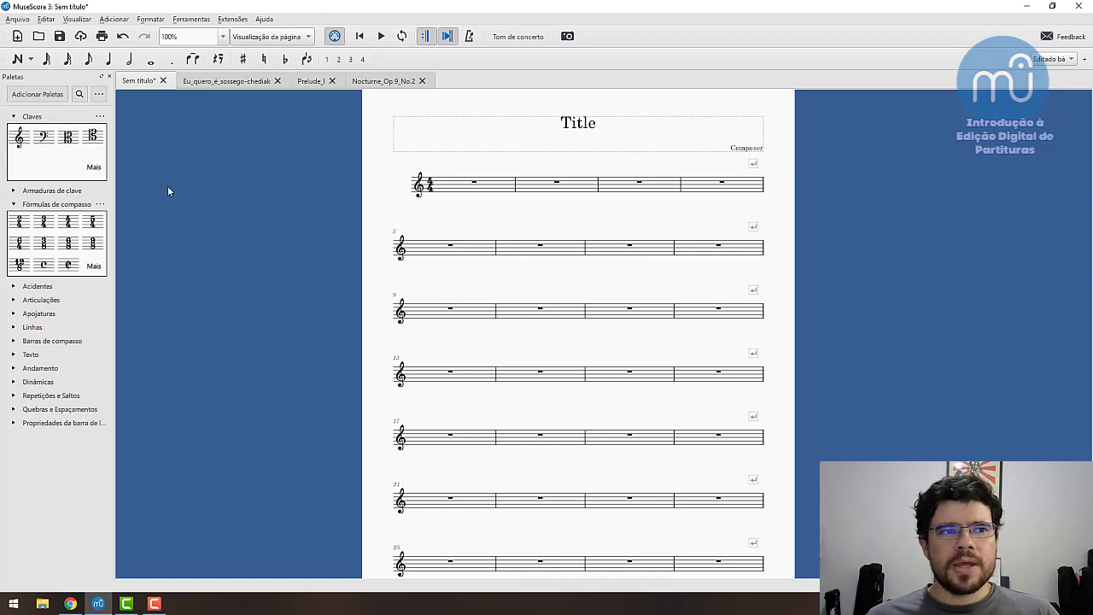
{"action": "left_click", "coordinate": [47, 20]}
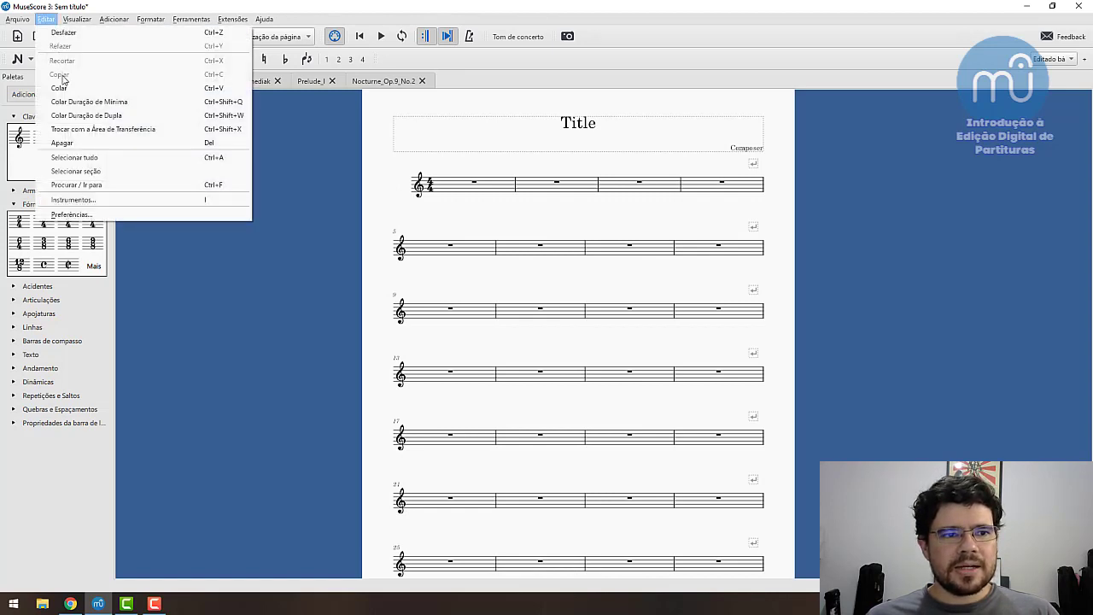
{"action": "left_click", "coordinate": [98, 218]}
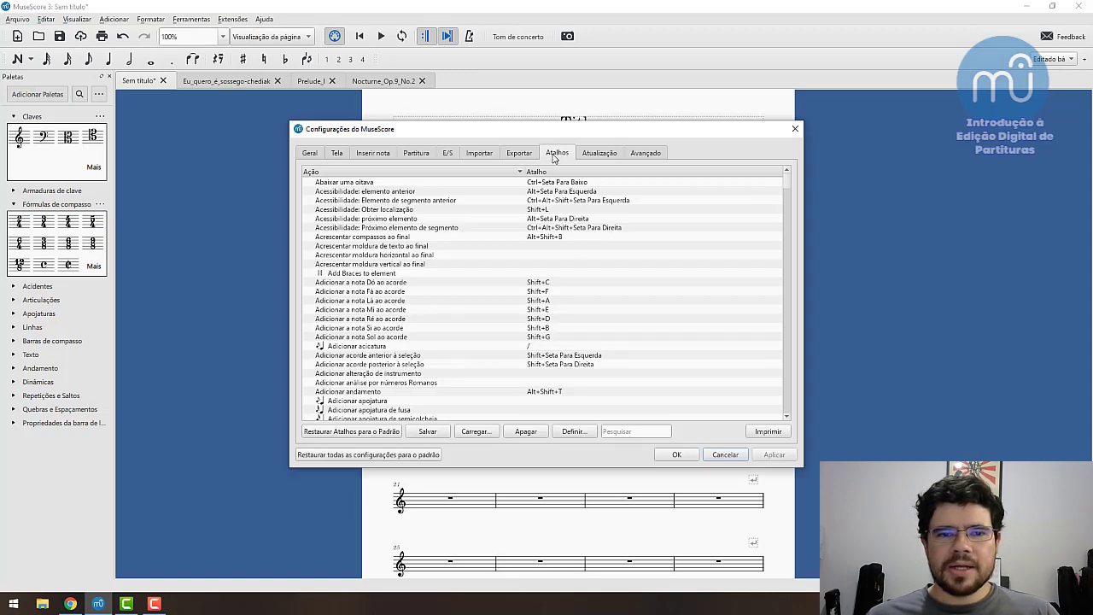
{"action": "scroll", "coordinate": [389, 224], "scroll_direction": "down", "scroll_amount": 4}
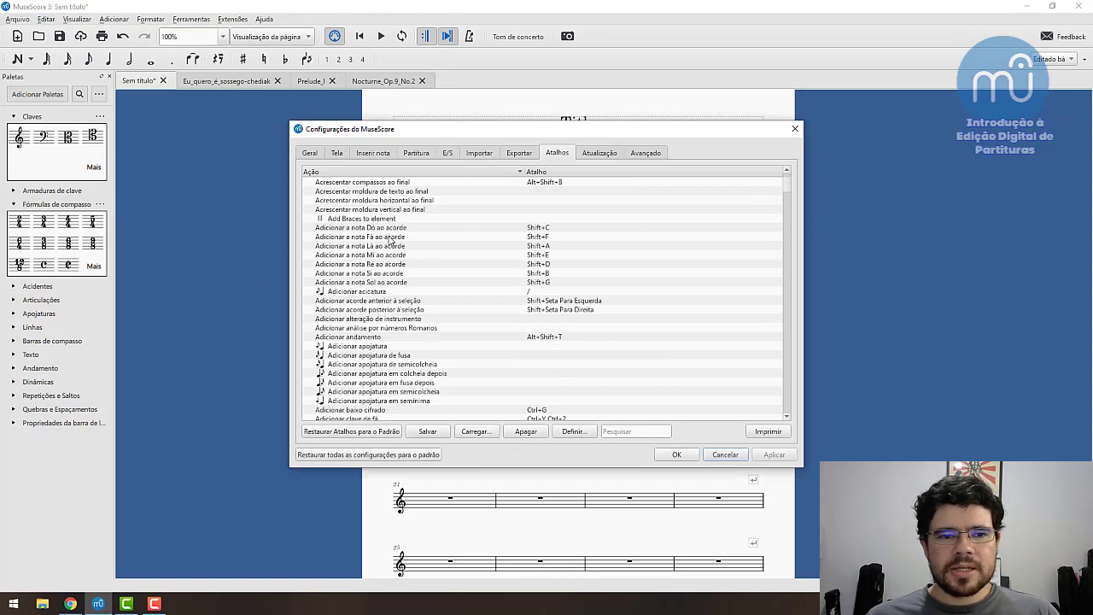
{"action": "scroll", "coordinate": [382, 244], "scroll_direction": "down", "scroll_amount": 15}
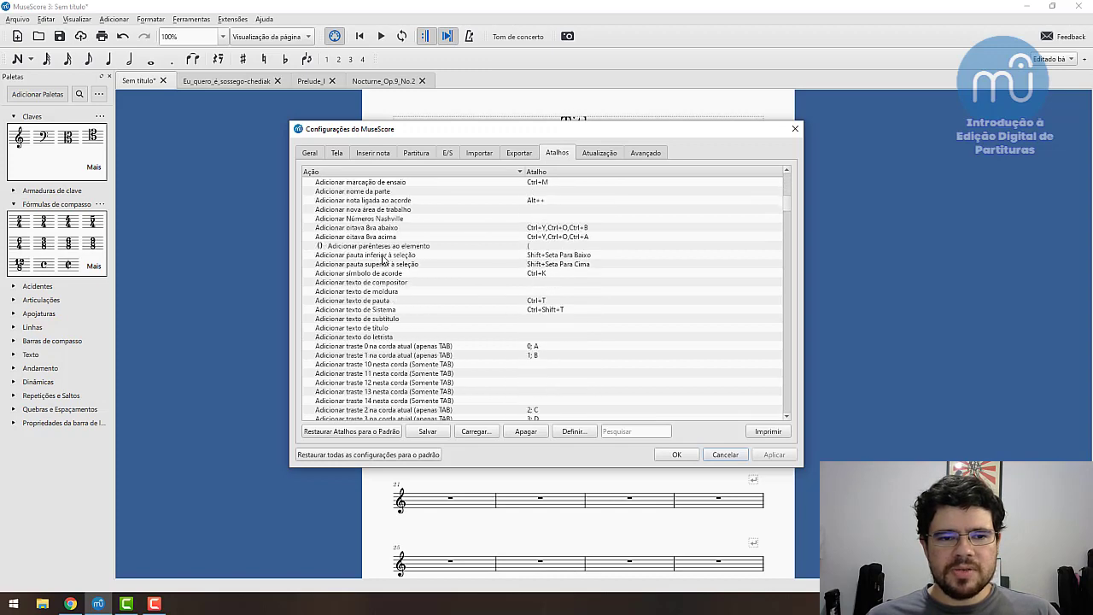
{"action": "scroll", "coordinate": [384, 260], "scroll_direction": "down", "scroll_amount": 2}
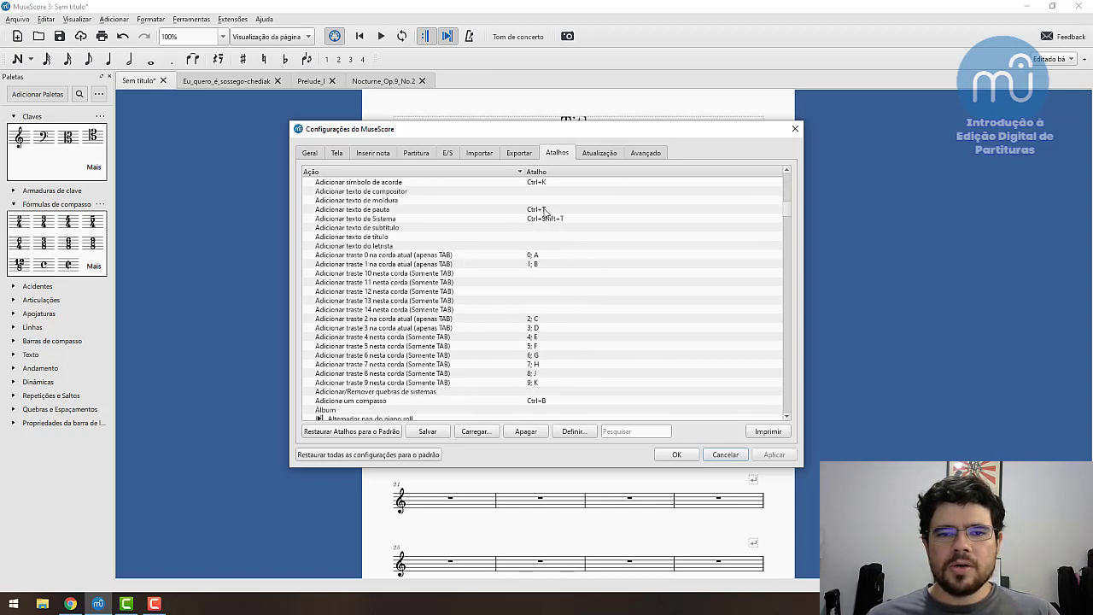
{"action": "scroll", "coordinate": [549, 313], "scroll_direction": "down", "scroll_amount": 5}
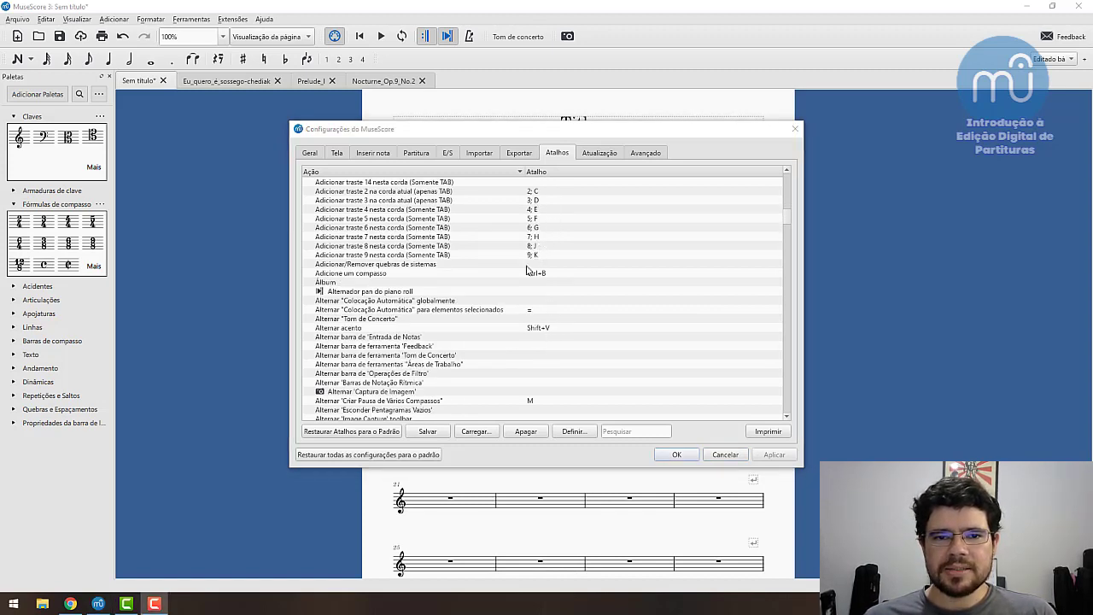
{"action": "left_click", "coordinate": [568, 303]}
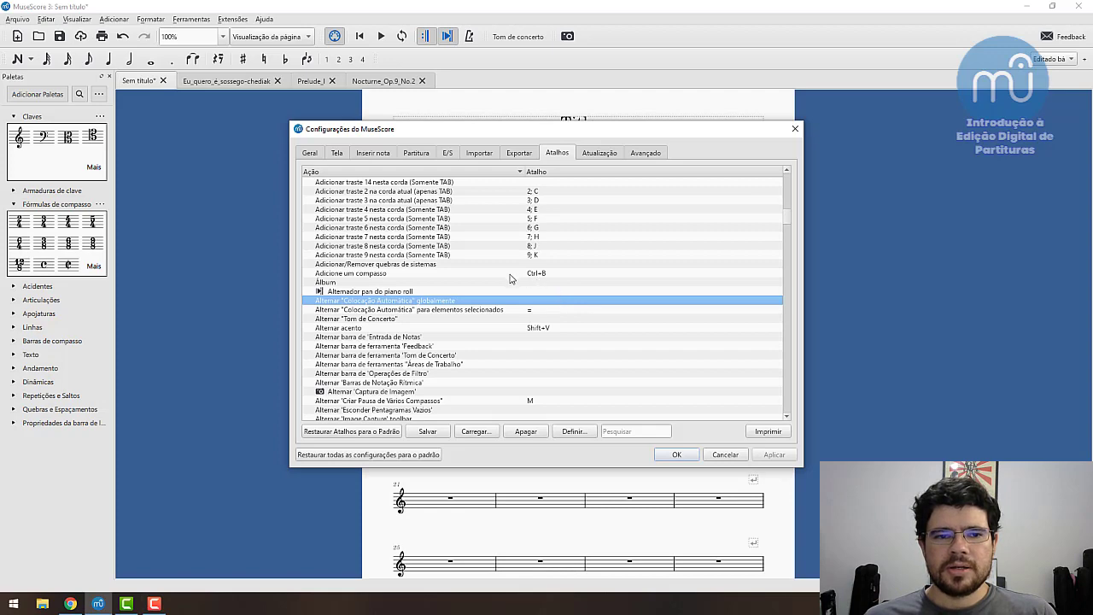
{"action": "scroll", "coordinate": [508, 282], "scroll_direction": "down", "scroll_amount": 3}
{"action": "scroll", "coordinate": [511, 283], "scroll_direction": "down", "scroll_amount": 1}
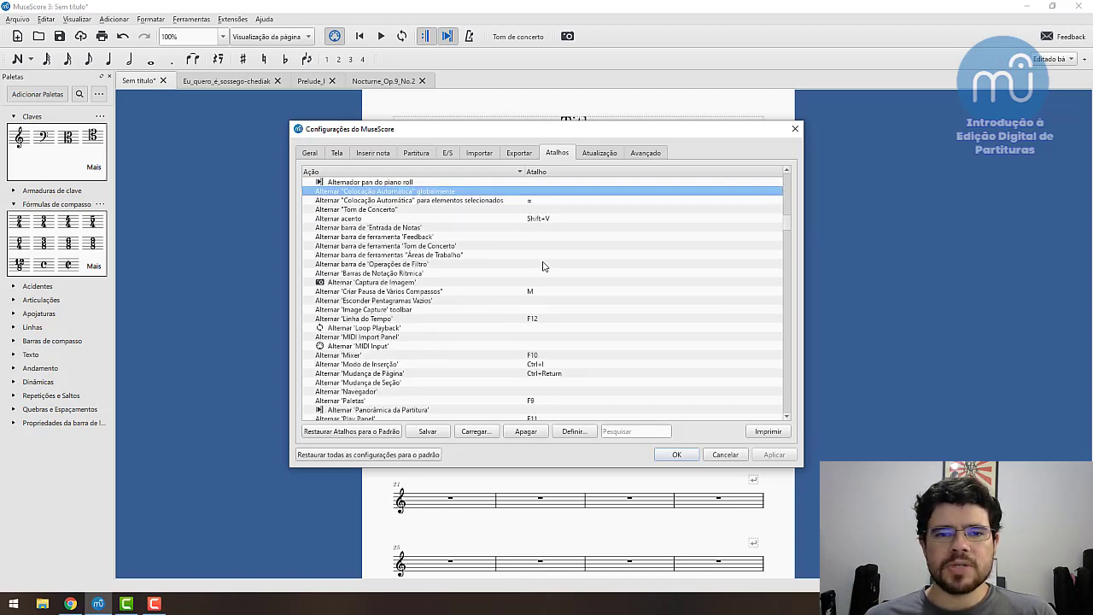
{"action": "scroll", "coordinate": [507, 282], "scroll_direction": "down", "scroll_amount": 3}
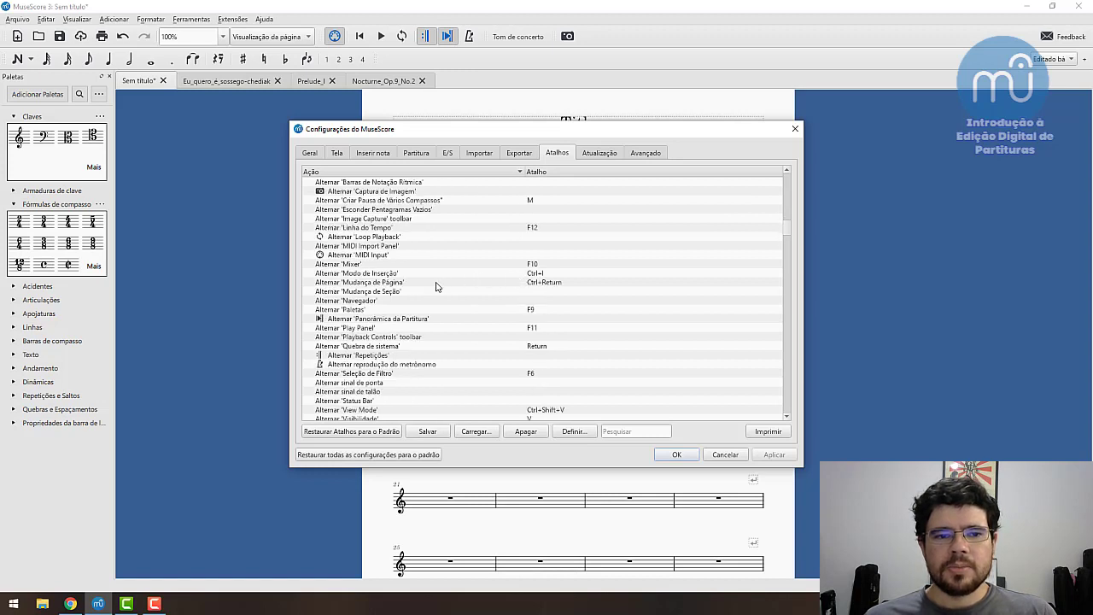
Try the sequence Ctrl+A, Ctrl+Shift+G as a shortcut for the Alternar 'Navegador' action
{"action": "left_click", "coordinate": [382, 304]}
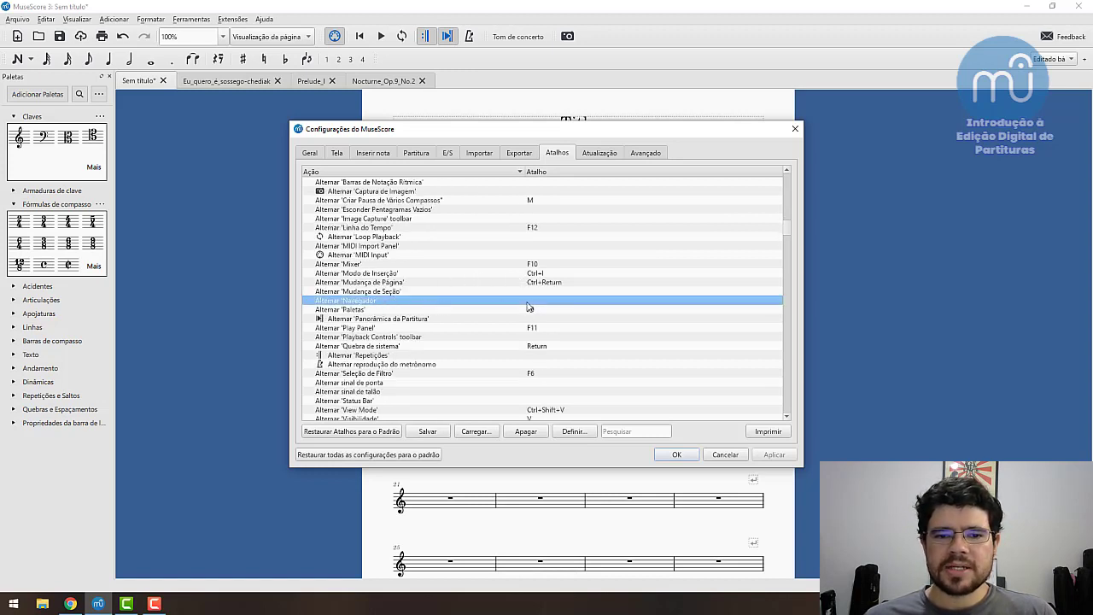
{"action": "left_click", "coordinate": [574, 432]}
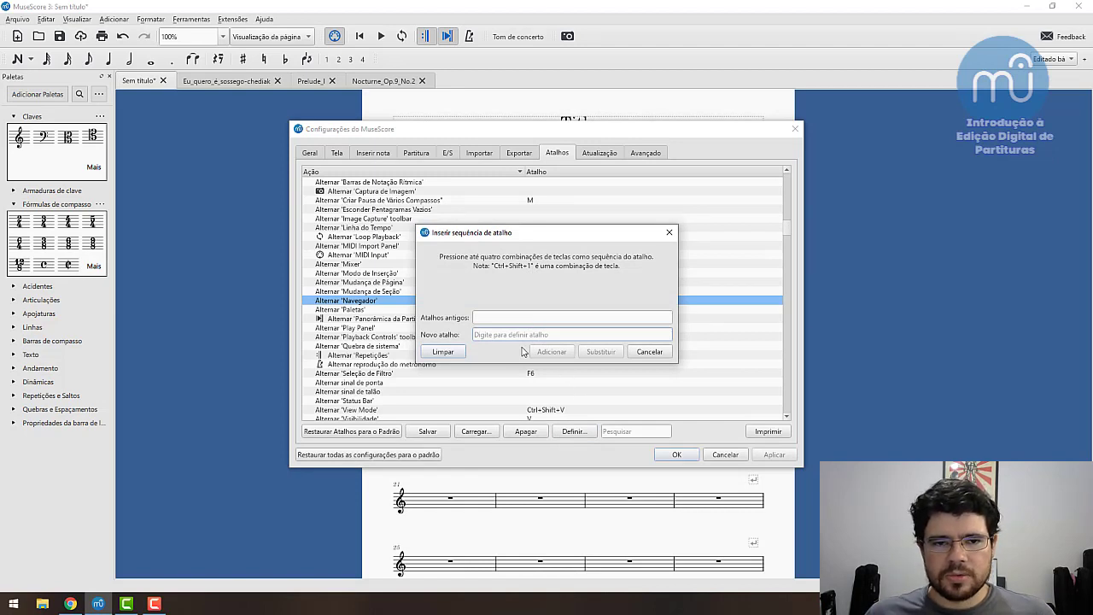
{"action": "key", "text": "ctrl+a"}
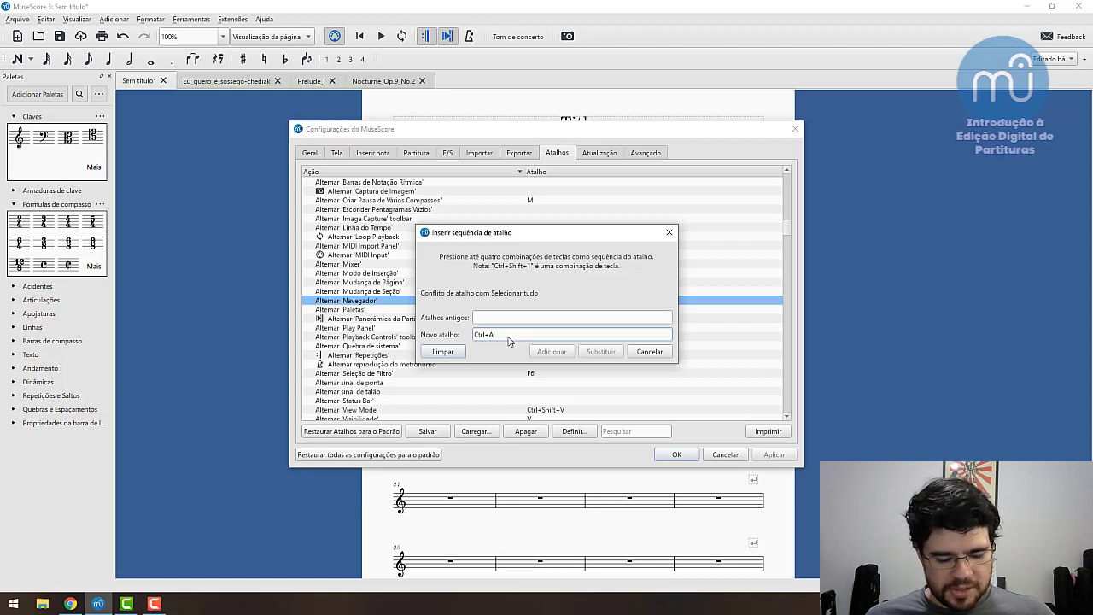
{"action": "key", "text": "ctrl+shift+g"}
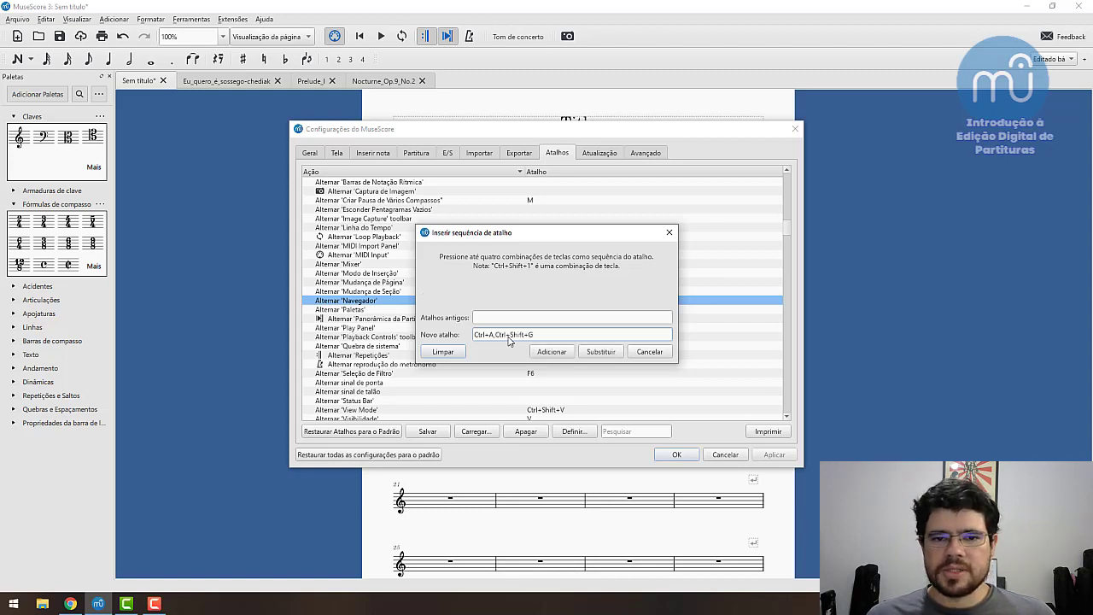
{"action": "left_click", "coordinate": [596, 357]}
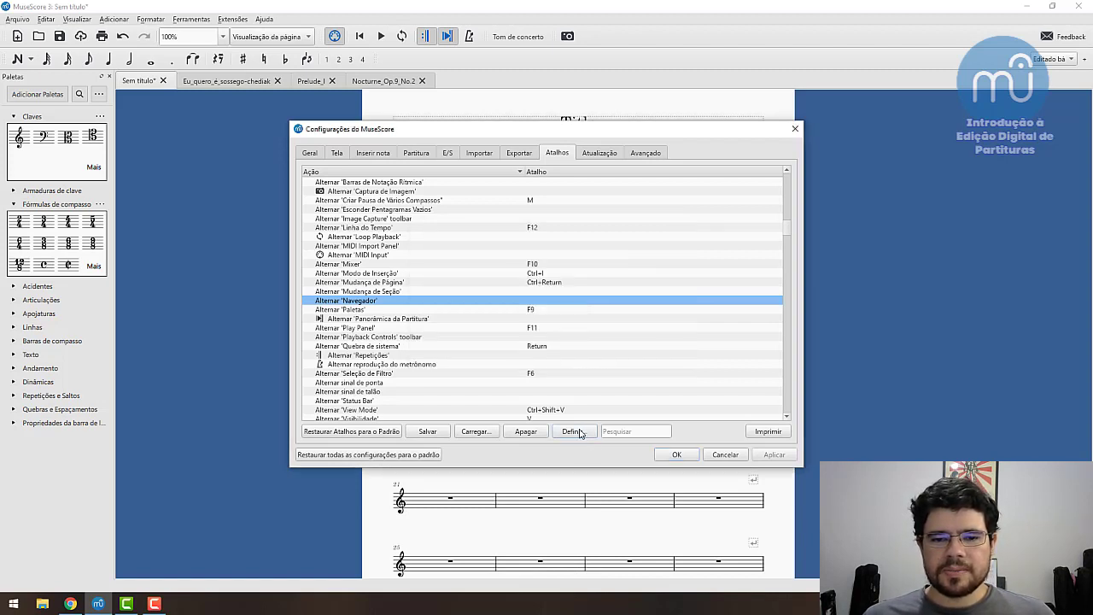
Try Ctrl+Shift+G and Ctrl+Alt+T as shortcuts for Alternar 'Navegador', and cancel the definition
{"action": "left_click", "coordinate": [573, 432]}
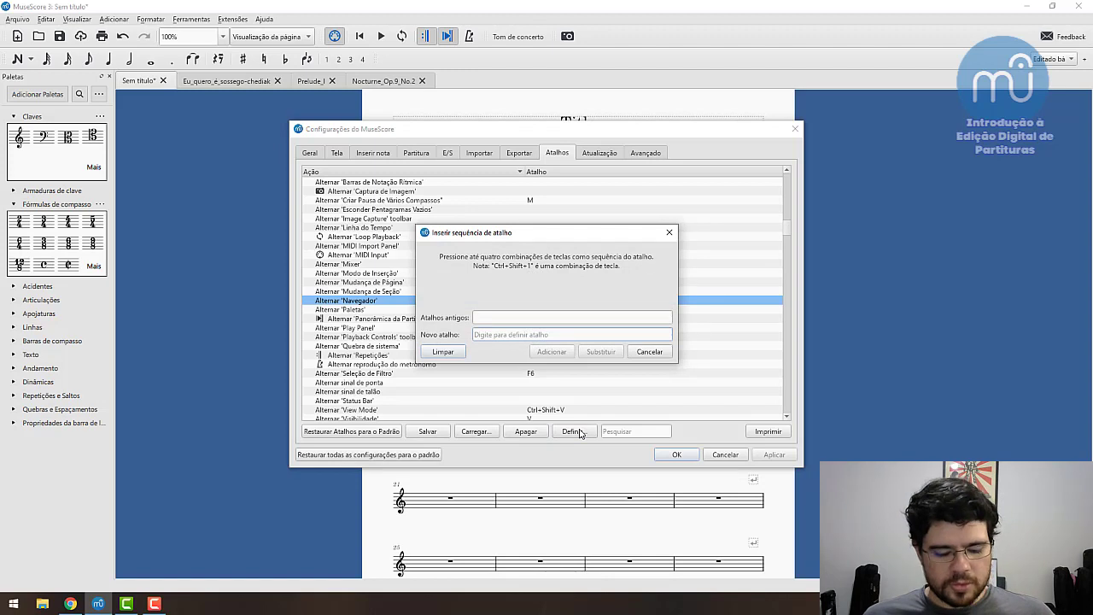
{"action": "key", "text": "ctrl+shift+g"}
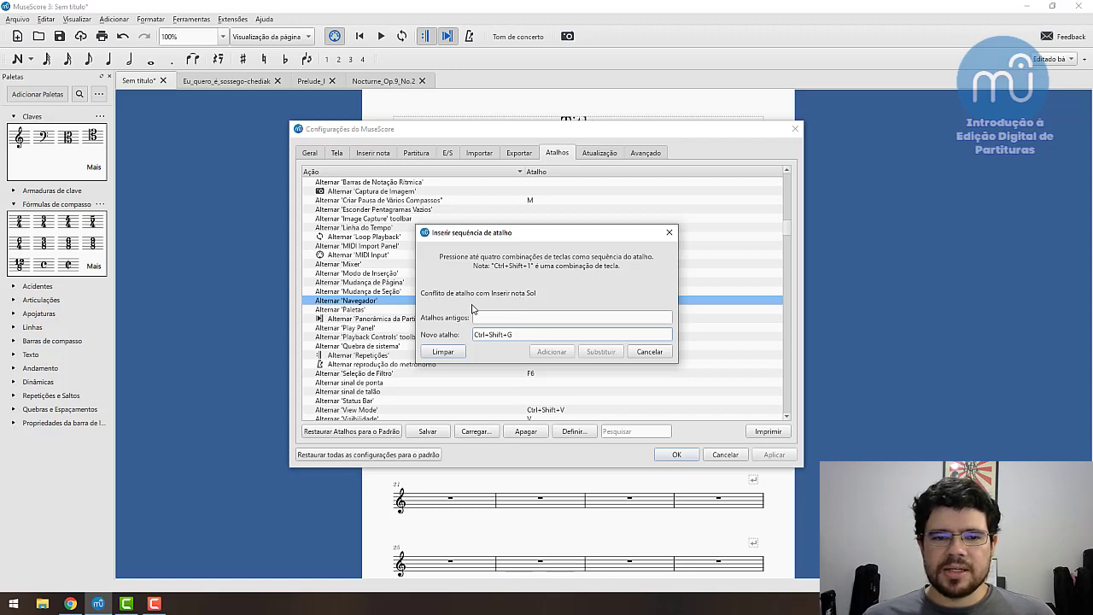
{"action": "left_click", "coordinate": [444, 352]}
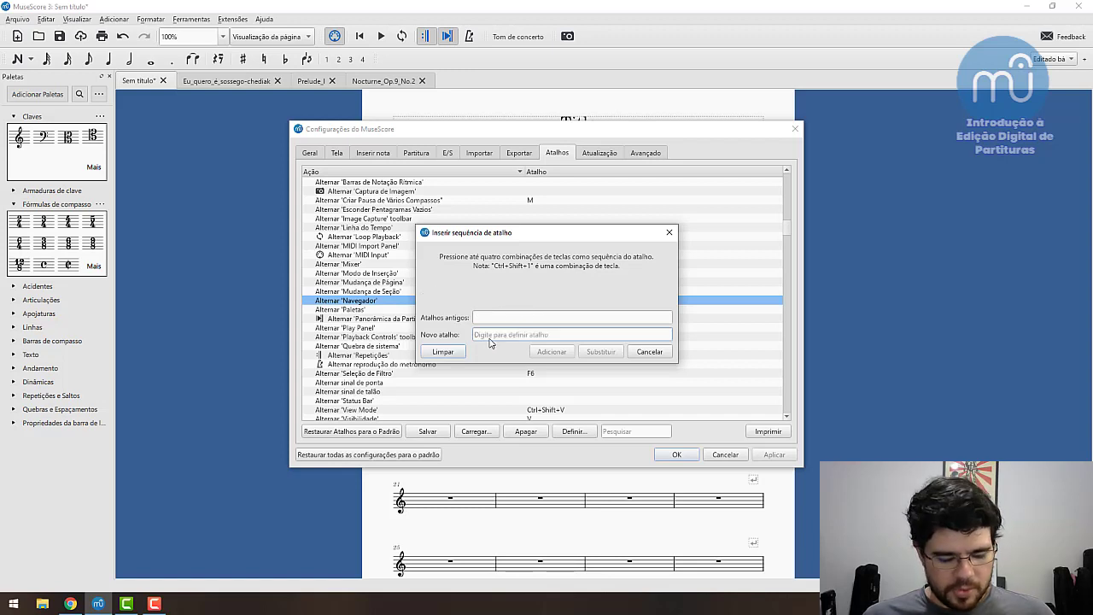
{"action": "key", "text": "ctrl+alt+t"}
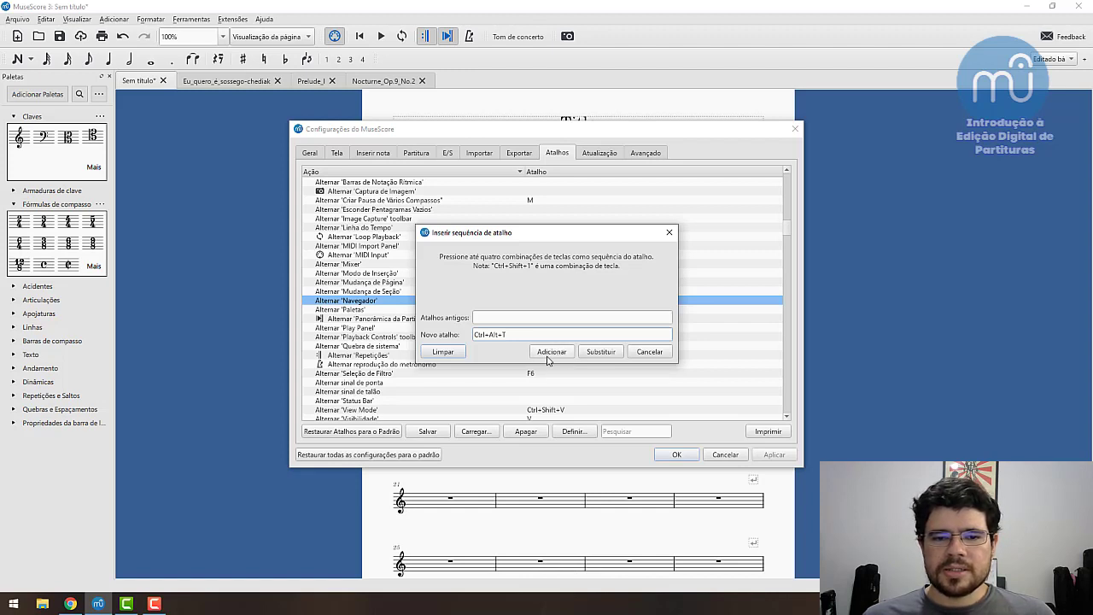
{"action": "left_click", "coordinate": [650, 352]}
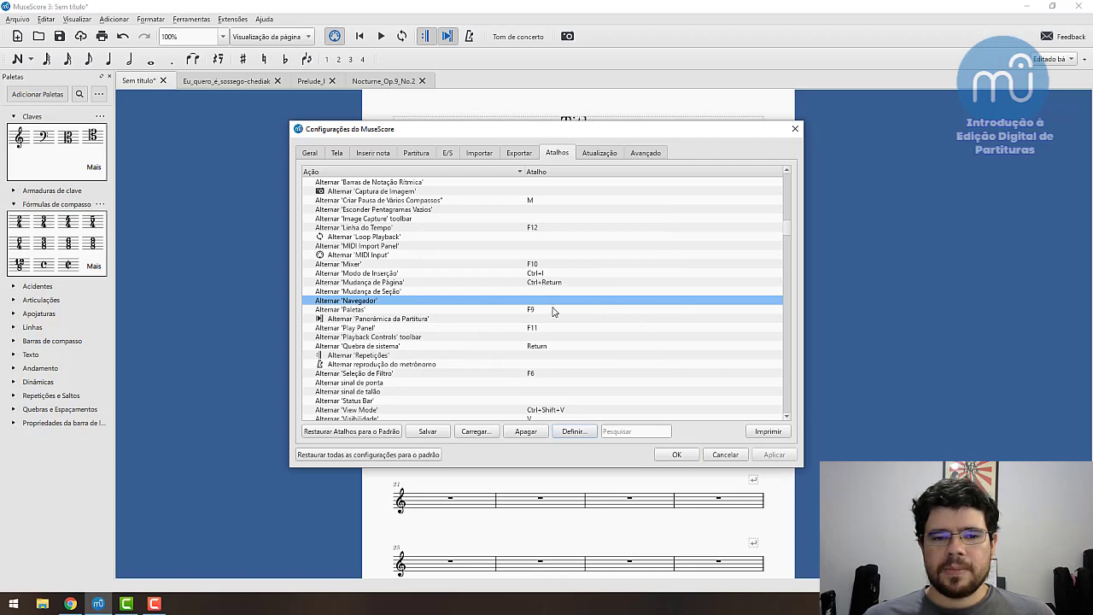
Examine more of the shortcut list, including the file and zoom commands, and close the preferences
{"action": "scroll", "coordinate": [554, 310], "scroll_direction": "down", "scroll_amount": 5}
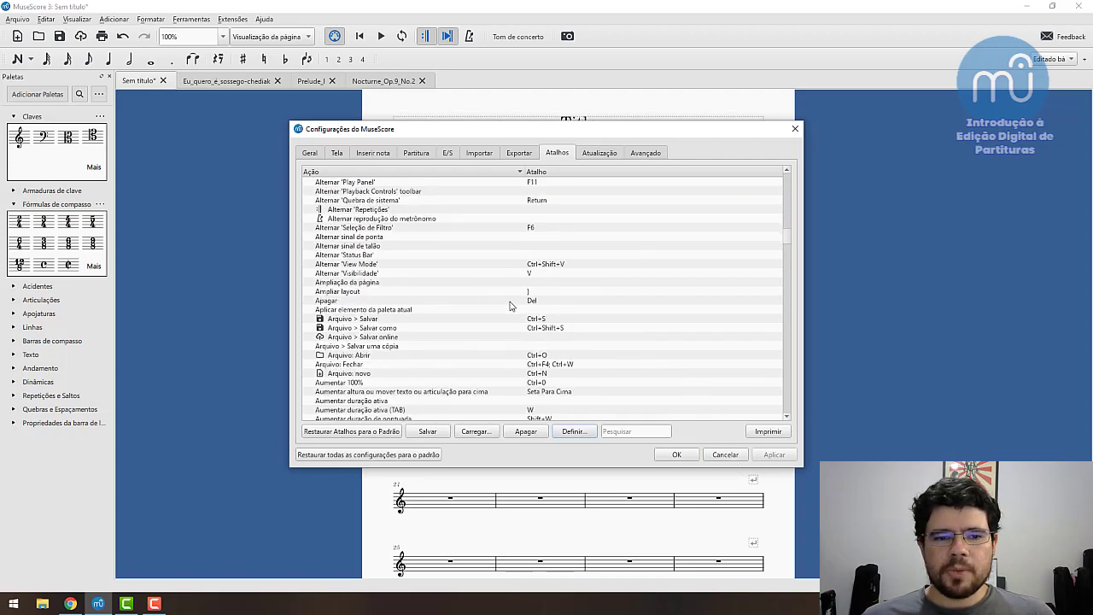
{"action": "scroll", "coordinate": [516, 307], "scroll_direction": "down", "scroll_amount": 3}
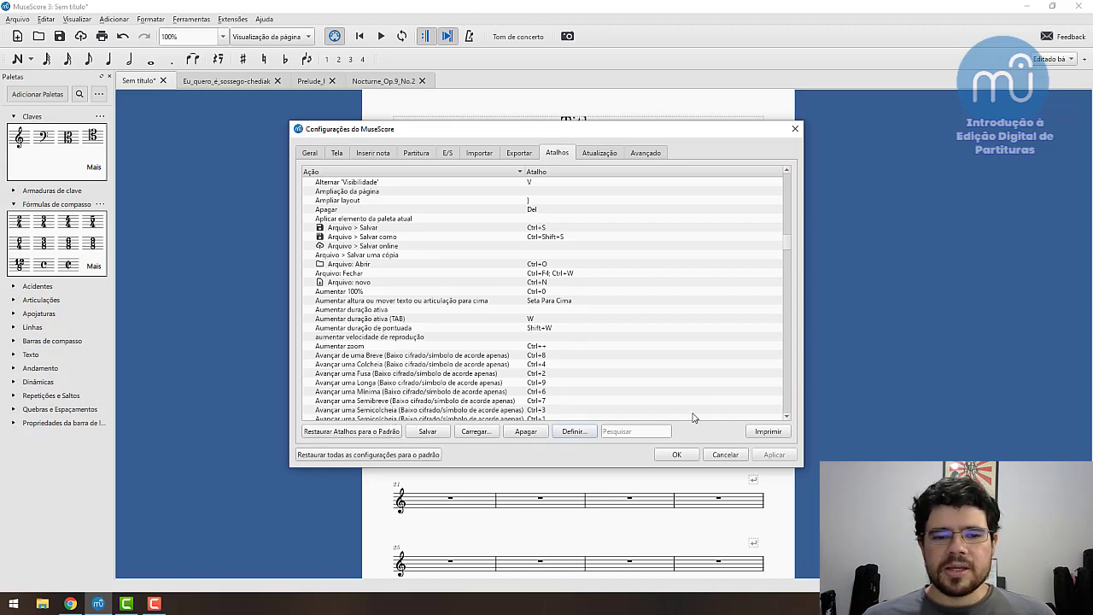
{"action": "key", "text": "Escape"}
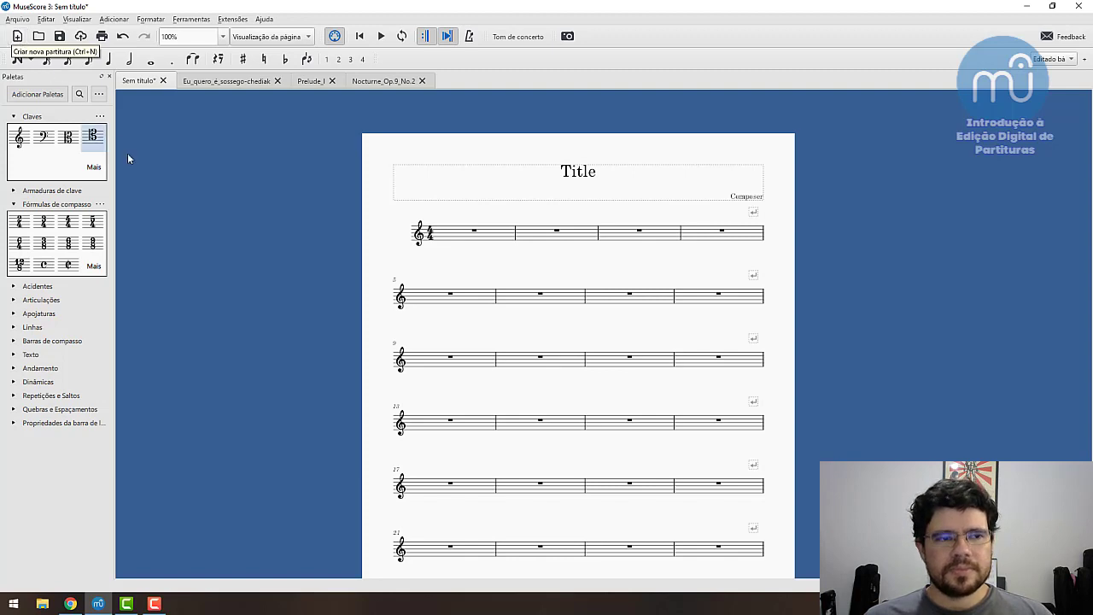
Open the new score wizard and the save dialog for the untitled score, cancelling each one
{"action": "key", "text": "ctrl+n"}
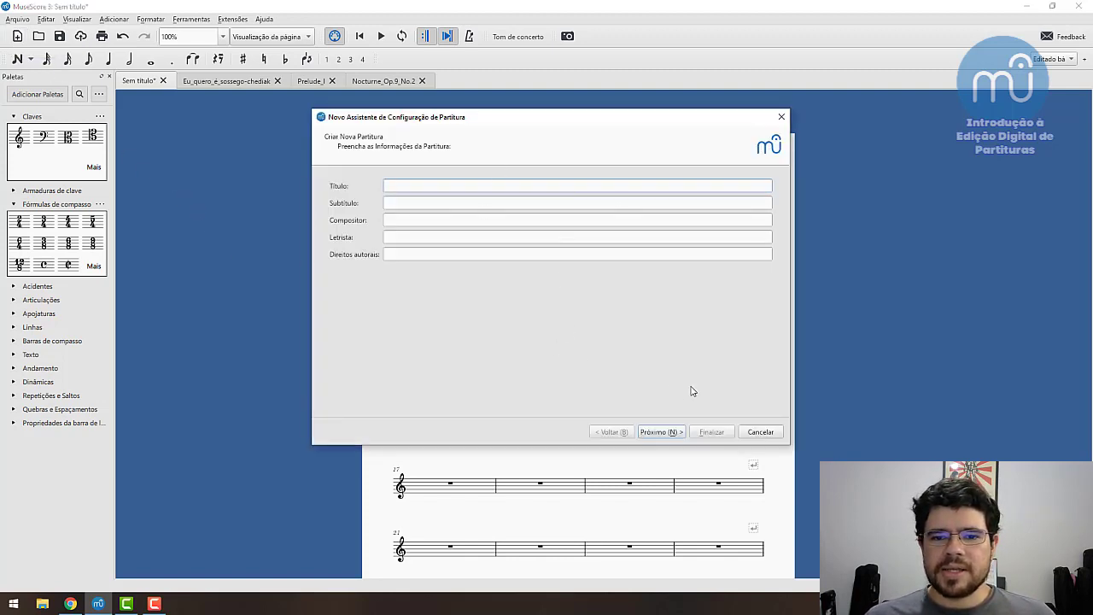
{"action": "left_click", "coordinate": [771, 434]}
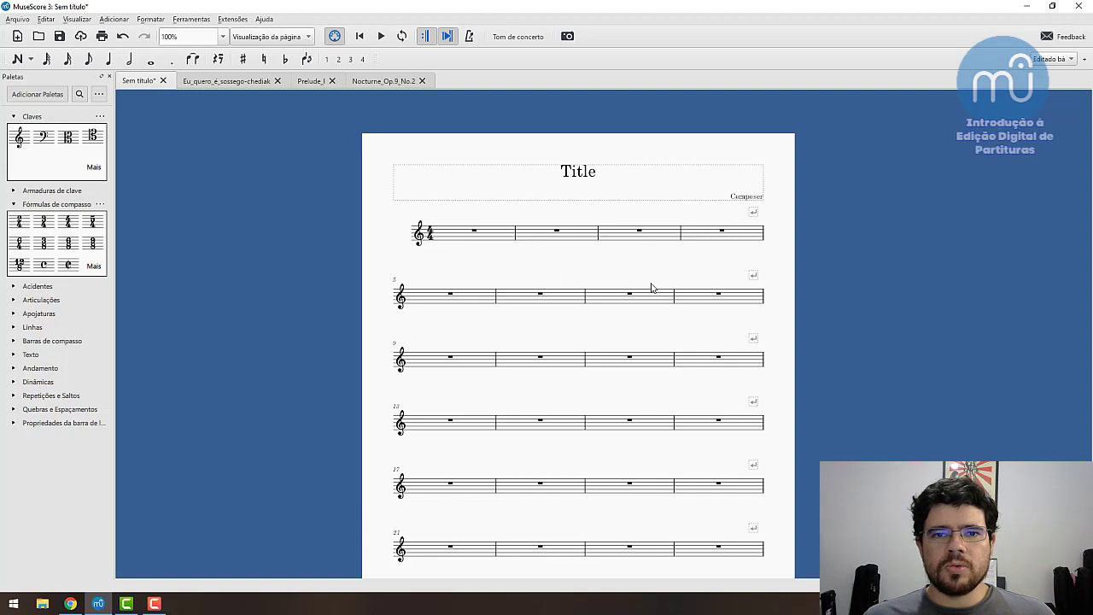
{"action": "key", "text": "ctrl+s"}
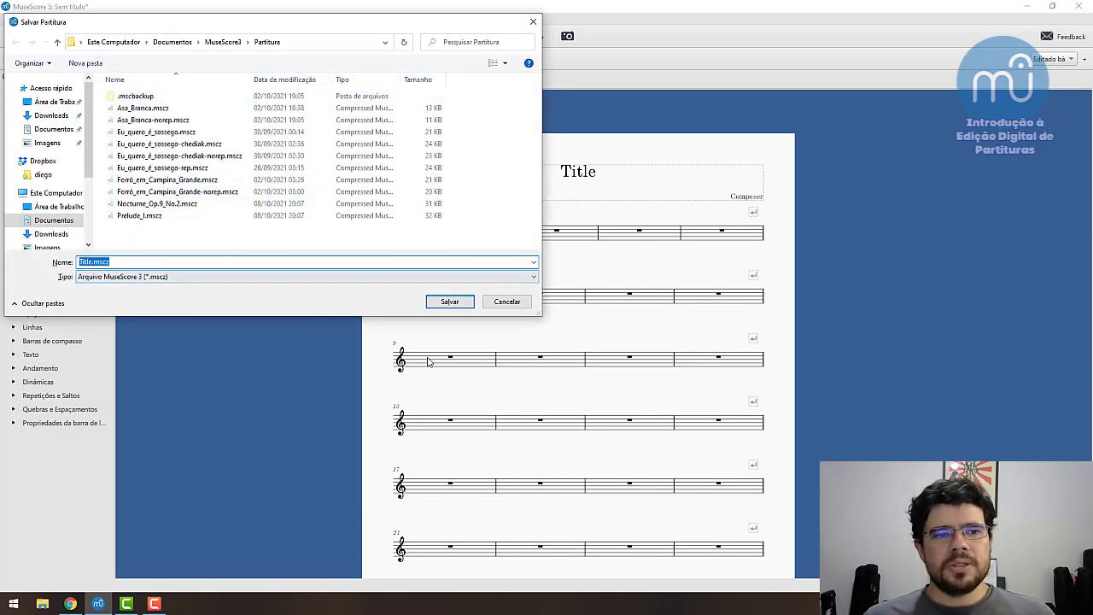
{"action": "left_click", "coordinate": [501, 302]}
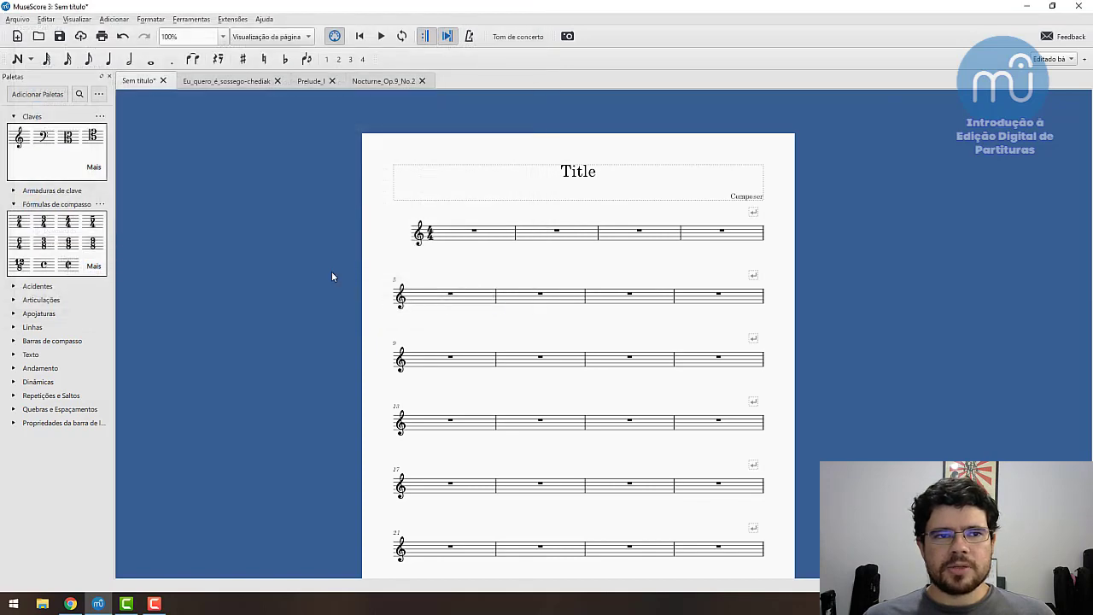
In the Eu_quero_é_sossego-chediak score, lower the last note of the second measure in the system numbered 10 by a semitone twice, undoing each change
{"action": "left_click", "coordinate": [226, 81]}
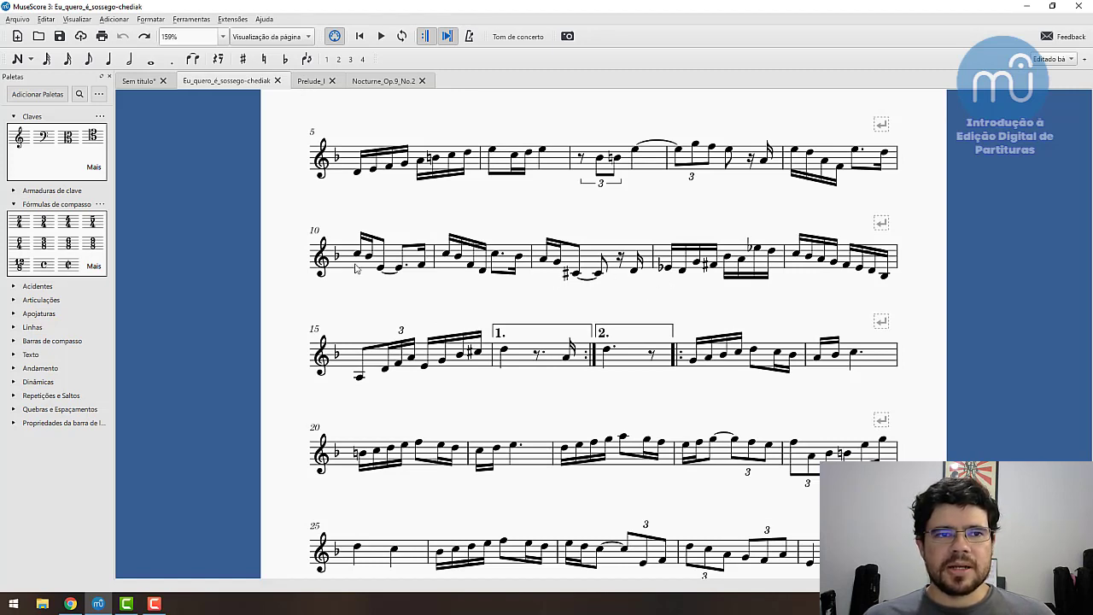
{"action": "left_click", "coordinate": [519, 258]}
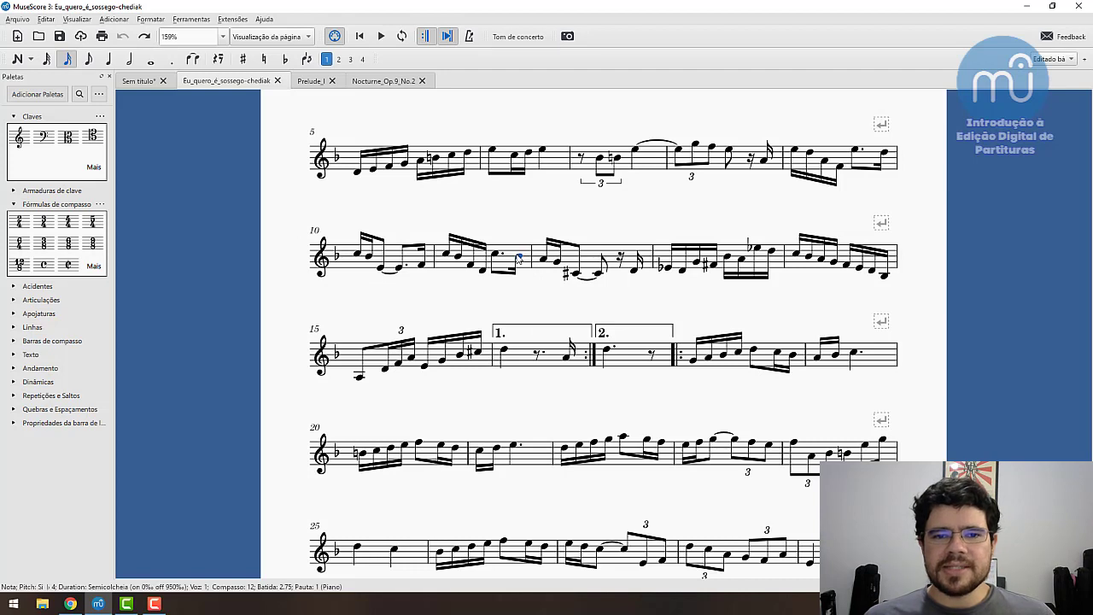
{"action": "key", "text": "Down"}
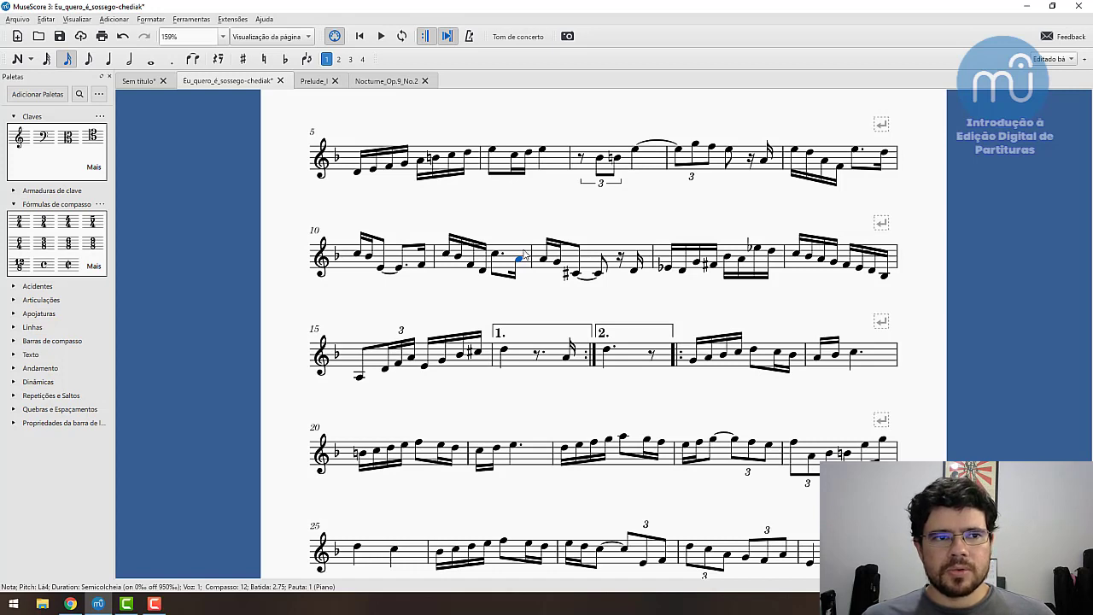
{"action": "key", "text": "ctrl+z"}
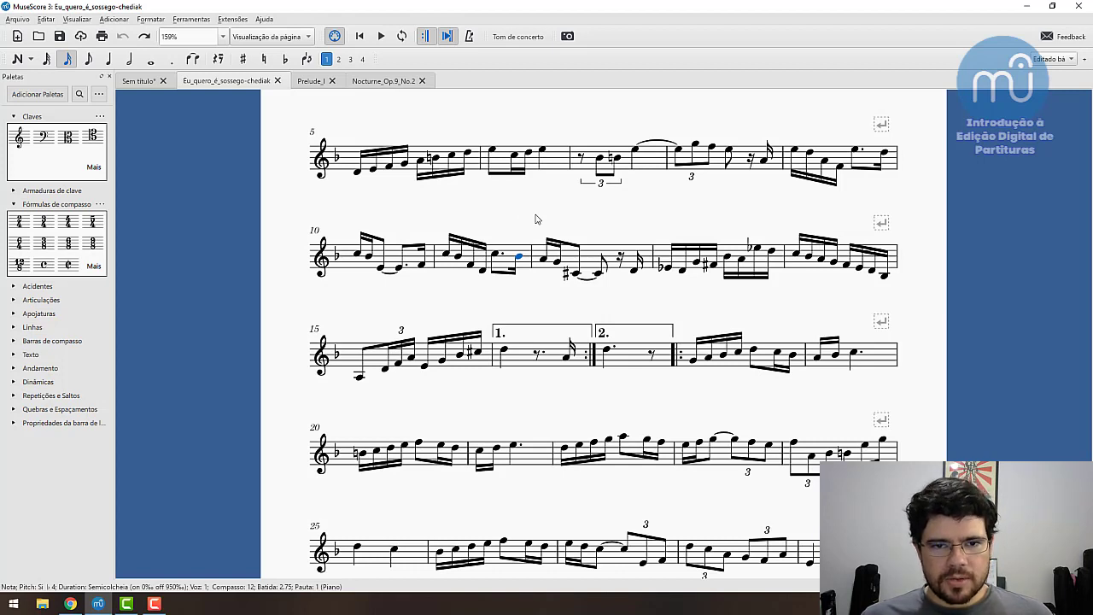
{"action": "key", "text": "Down"}
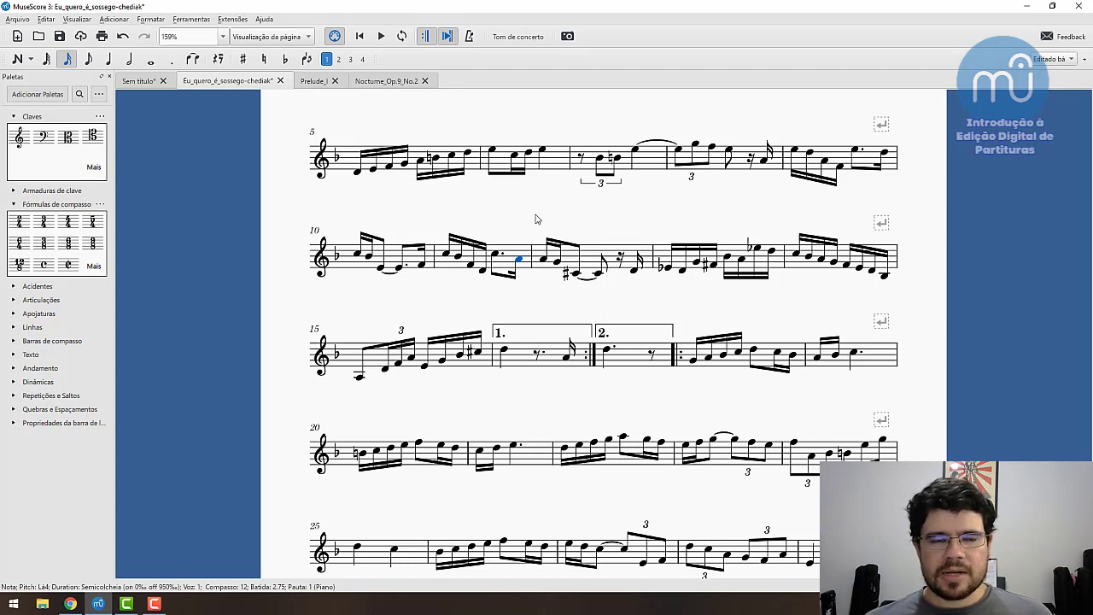
{"action": "key", "text": "ctrl+z"}
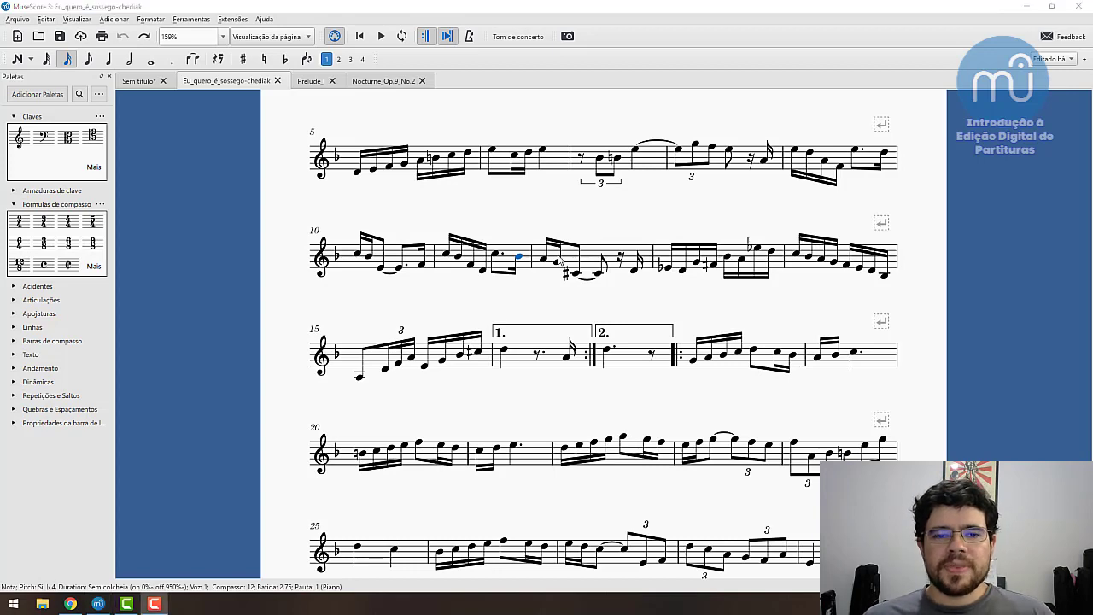
{"action": "left_click", "coordinate": [616, 229]}
{"action": "scroll", "coordinate": [586, 244], "scroll_direction": "up", "scroll_amount": 3}
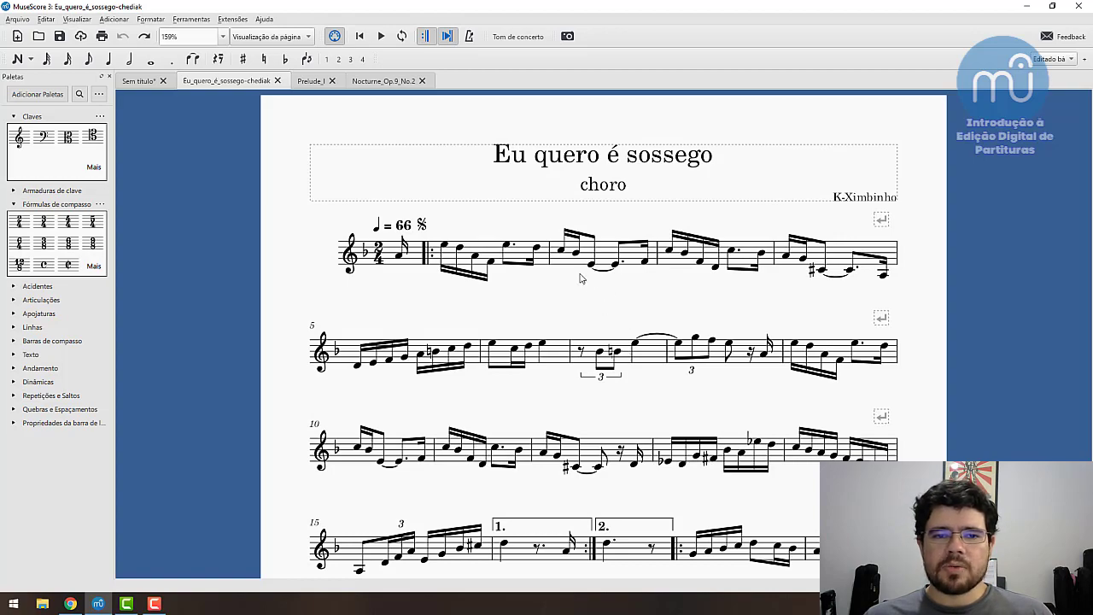
{"action": "scroll", "coordinate": [546, 264], "scroll_direction": "down", "scroll_amount": 5}
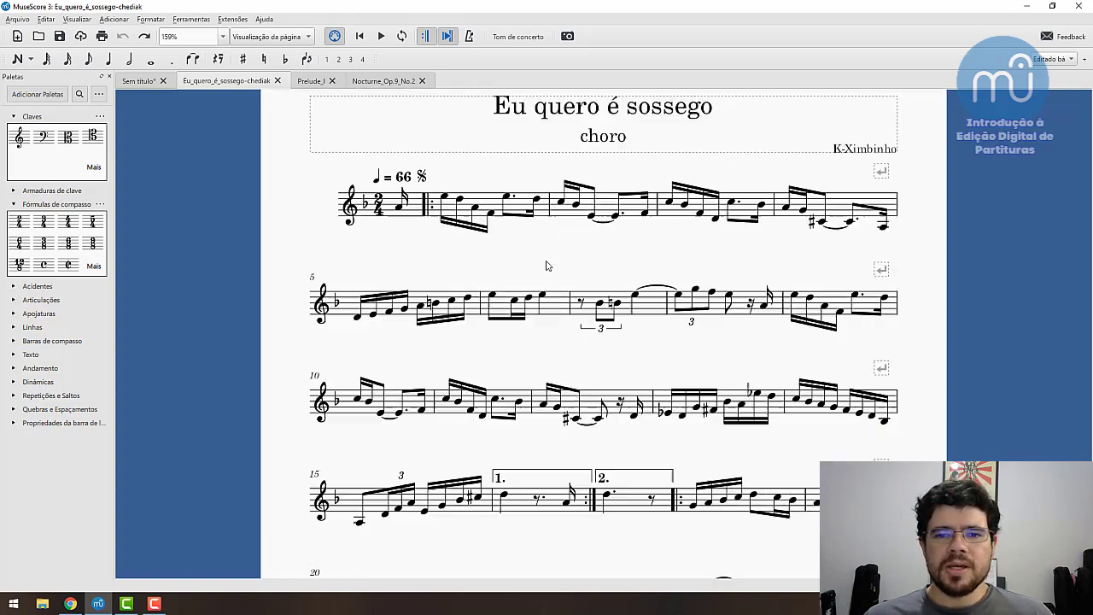
{"action": "scroll", "coordinate": [553, 270], "scroll_direction": "up", "scroll_amount": 7}
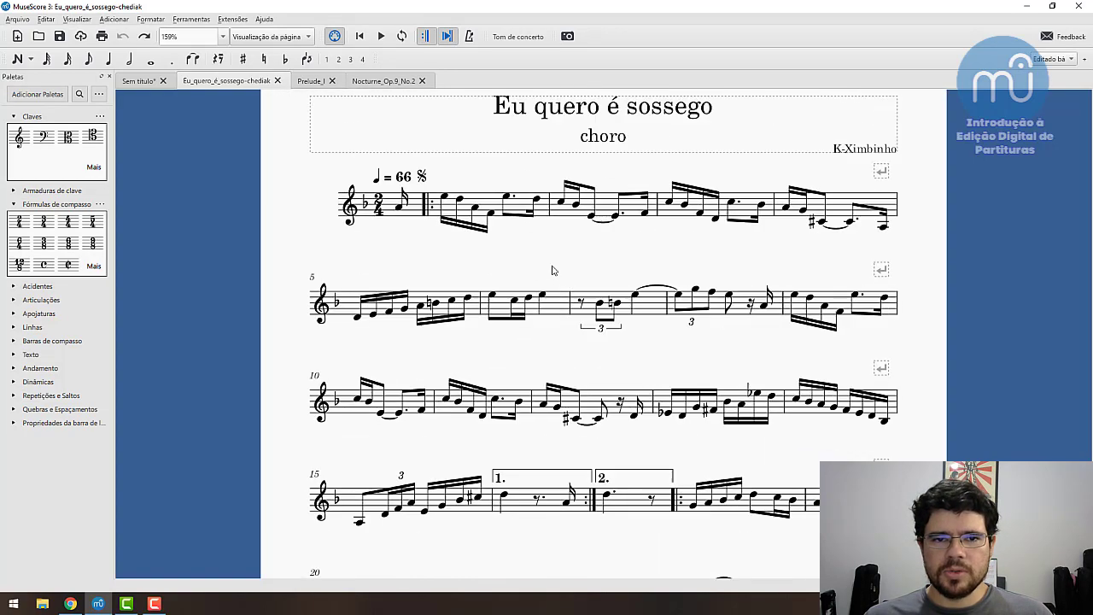
{"action": "scroll", "coordinate": [554, 270], "scroll_direction": "down", "scroll_amount": 5}
{"action": "scroll", "coordinate": [554, 270], "scroll_direction": "up", "scroll_amount": 2}
{"action": "scroll", "coordinate": [553, 270], "scroll_direction": "down", "scroll_amount": 1}
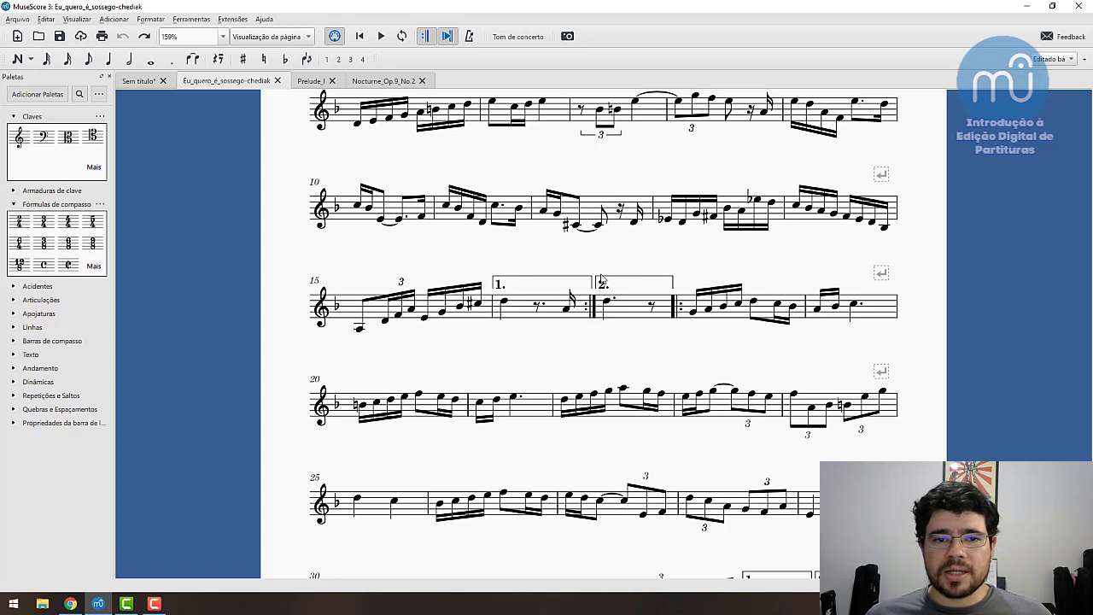
{"action": "scroll", "coordinate": [601, 280], "scroll_direction": "up", "scroll_amount": 5}
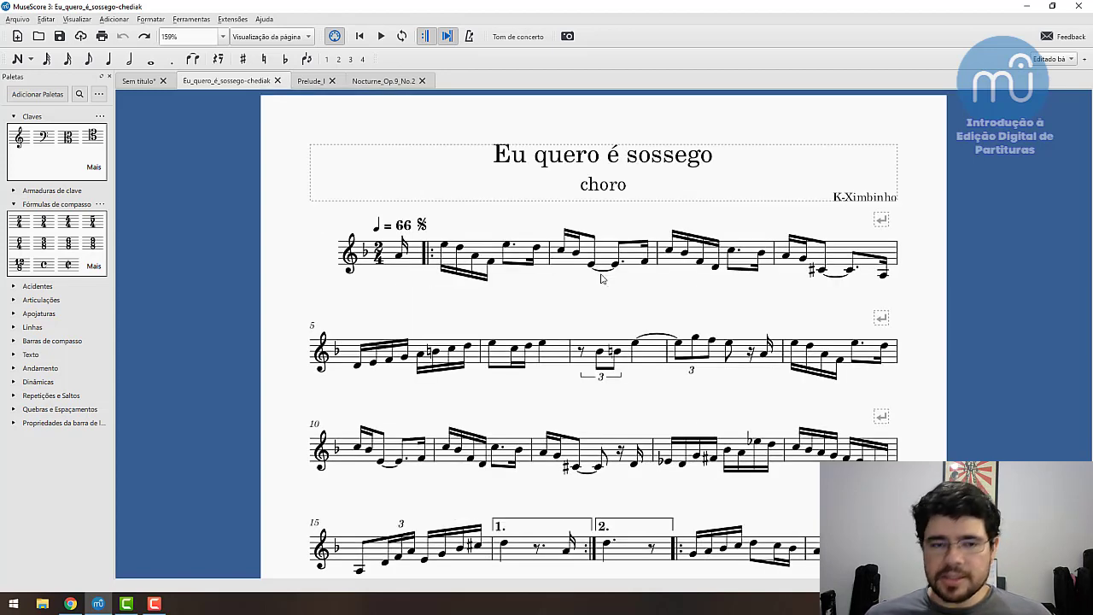
Page ahead in the score, jump to its first element, and jump to its final barline
{"action": "key", "text": "Page_Down"}
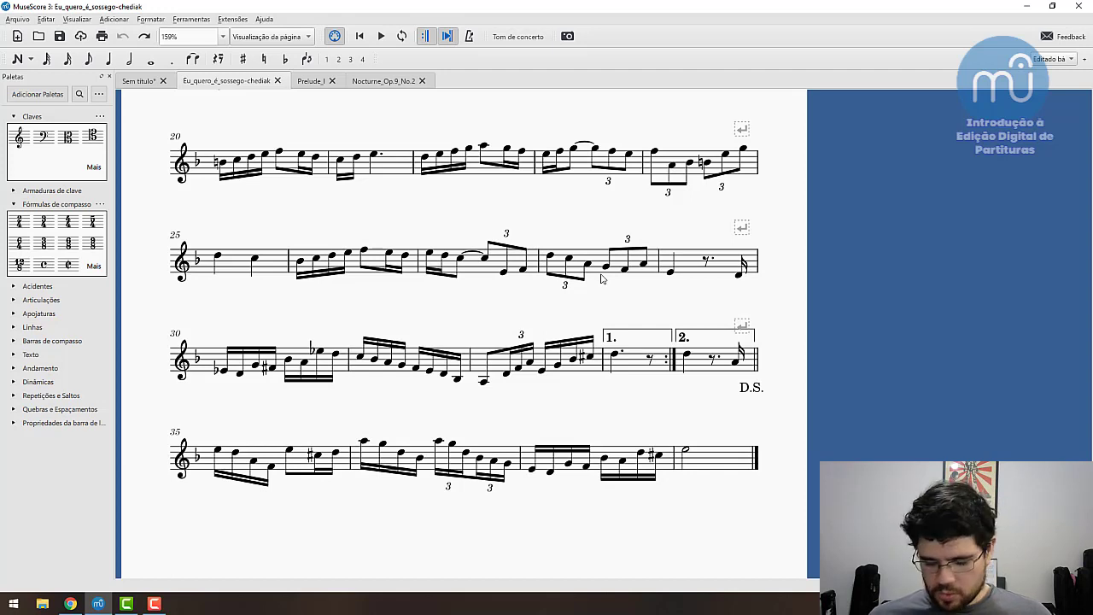
{"action": "key", "text": "ctrl+Home"}
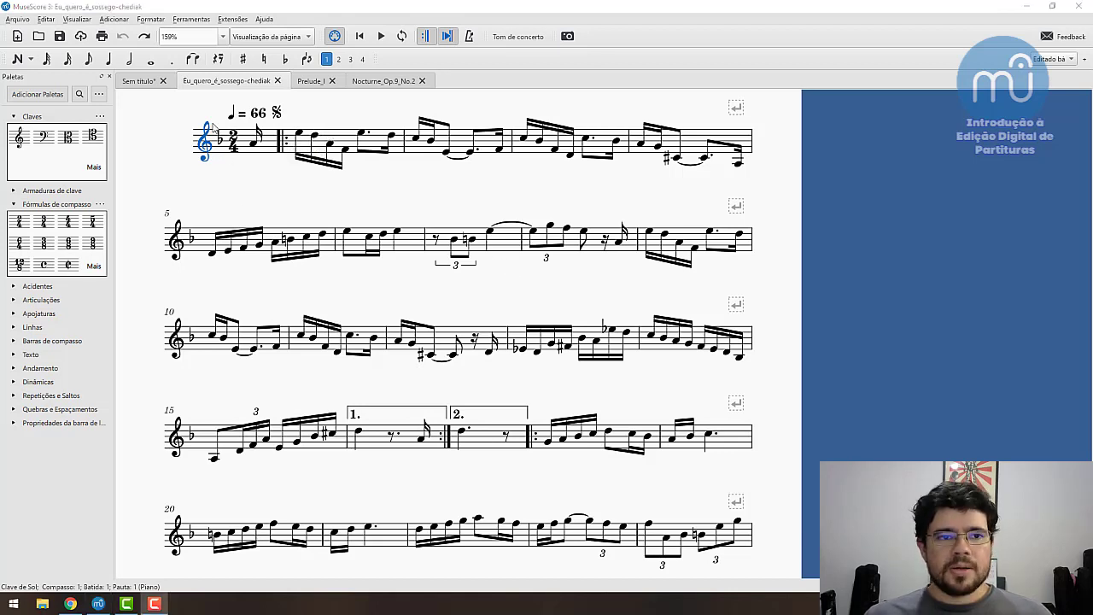
{"action": "left_click", "coordinate": [236, 184]}
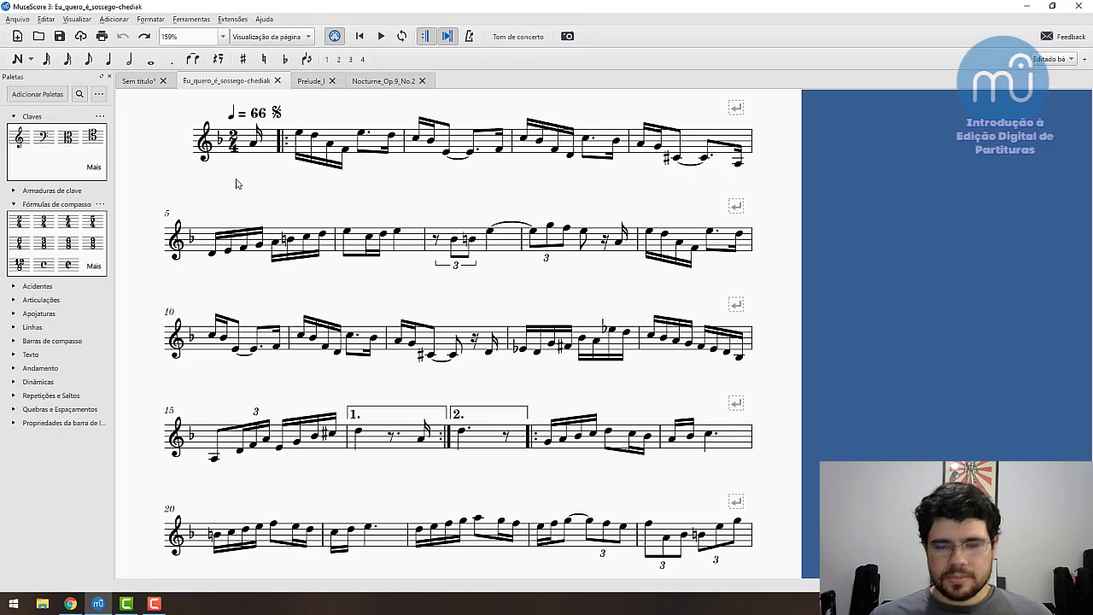
{"action": "key", "text": "ctrl+End"}
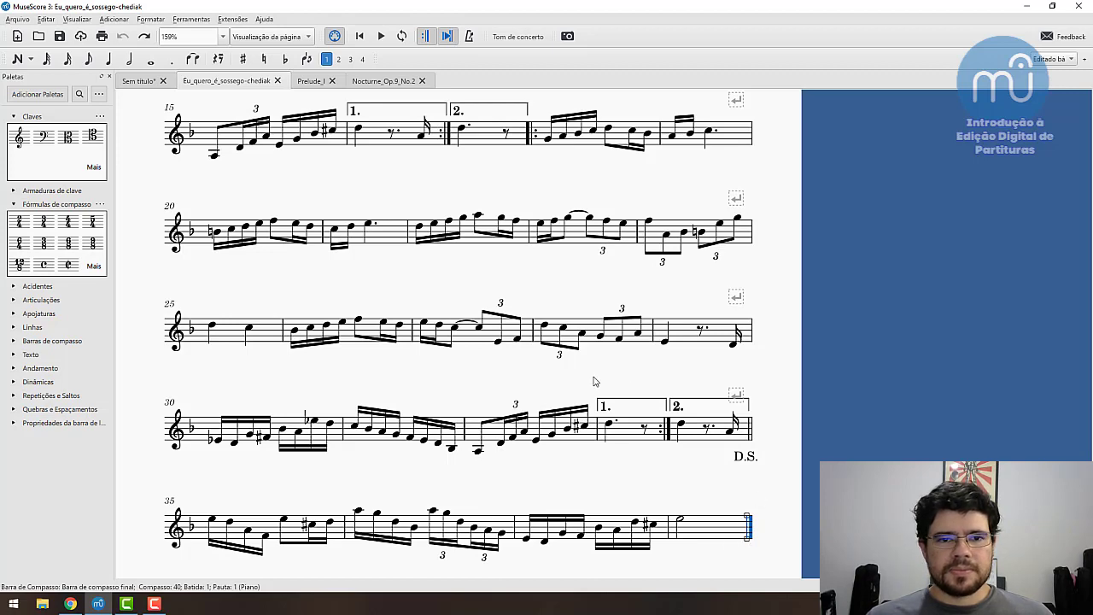
Use the find command to go to measure 15 of the score
{"action": "scroll", "coordinate": [596, 381], "scroll_direction": "up", "scroll_amount": 4}
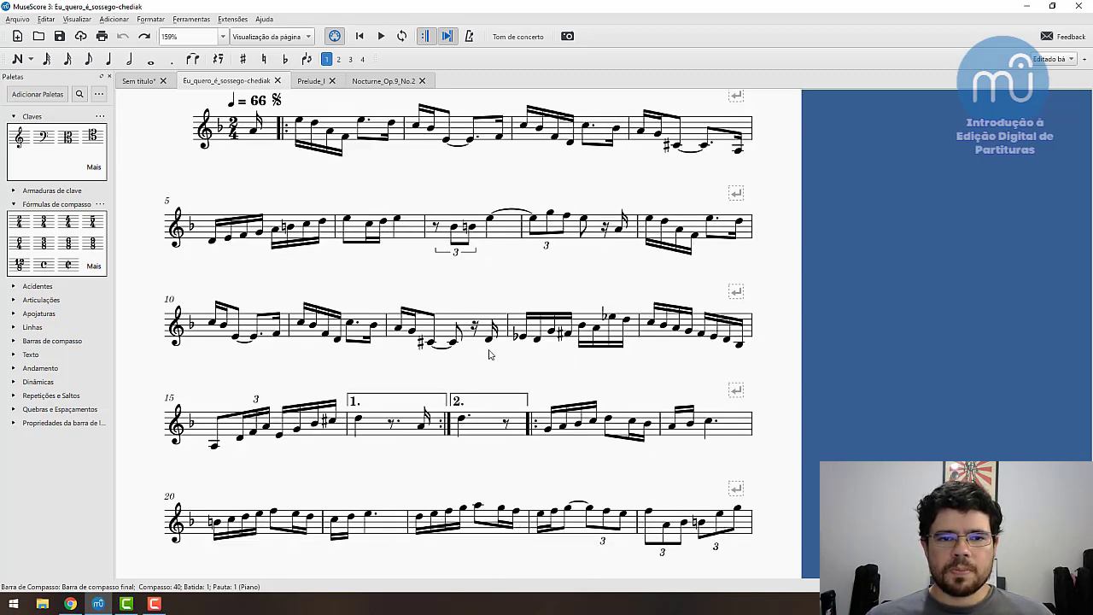
{"action": "scroll", "coordinate": [490, 354], "scroll_direction": "up", "scroll_amount": 1}
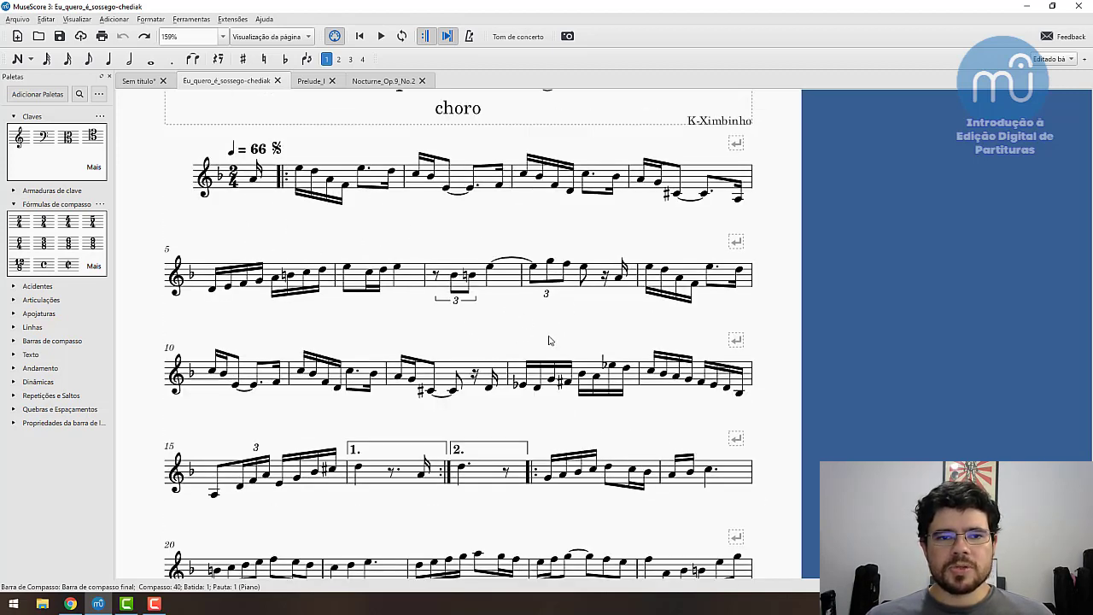
{"action": "key", "text": "ctrl+f"}
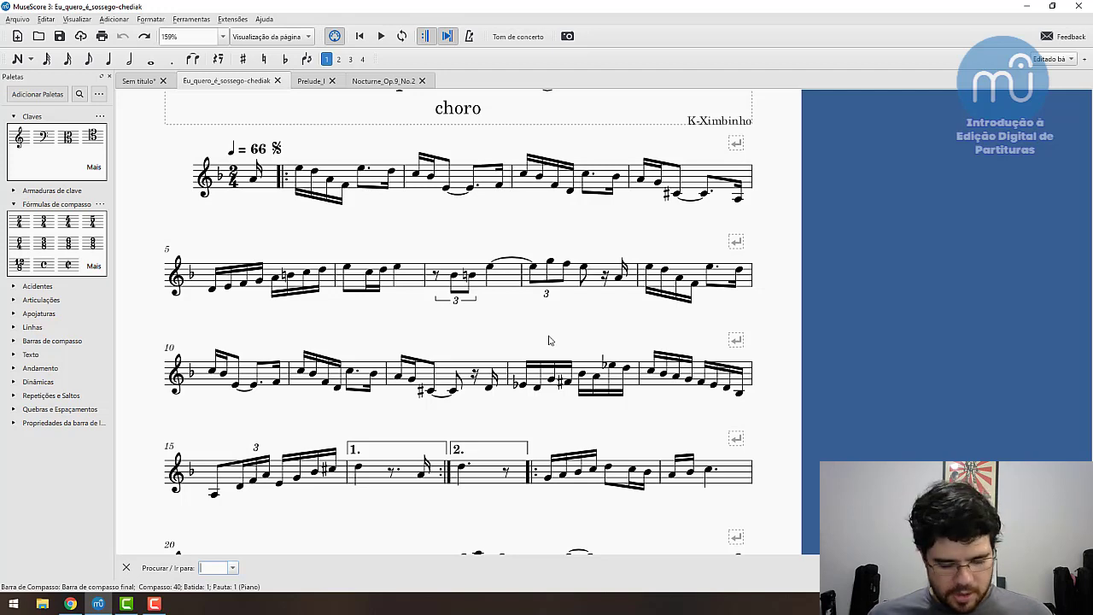
{"action": "type", "text": "16"}
{"action": "key", "text": "BackSpace"}
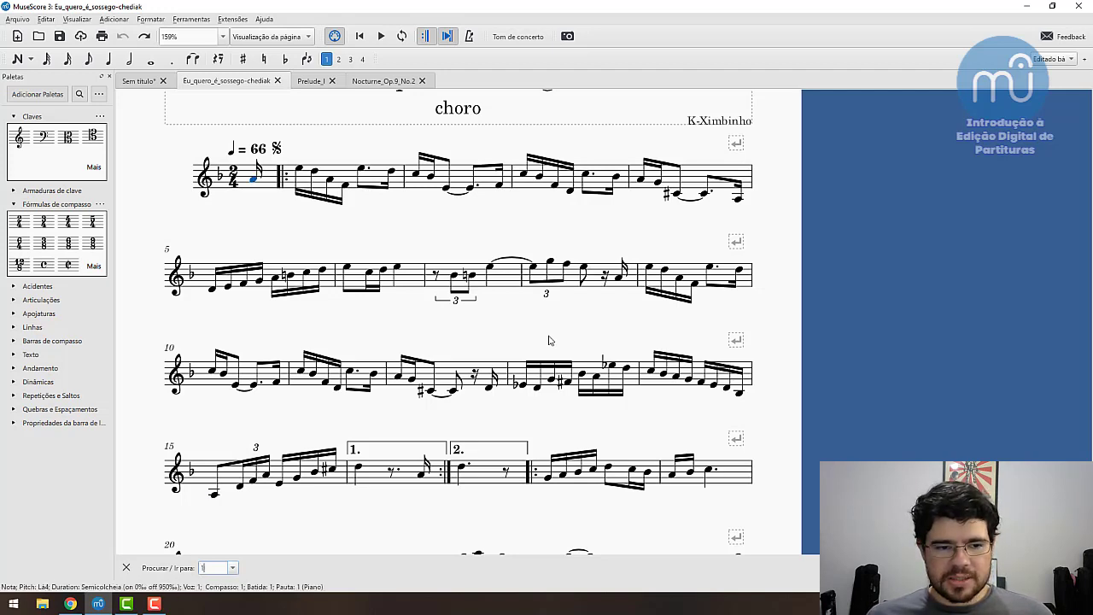
{"action": "type", "text": "5"}
{"action": "key", "text": "Return"}
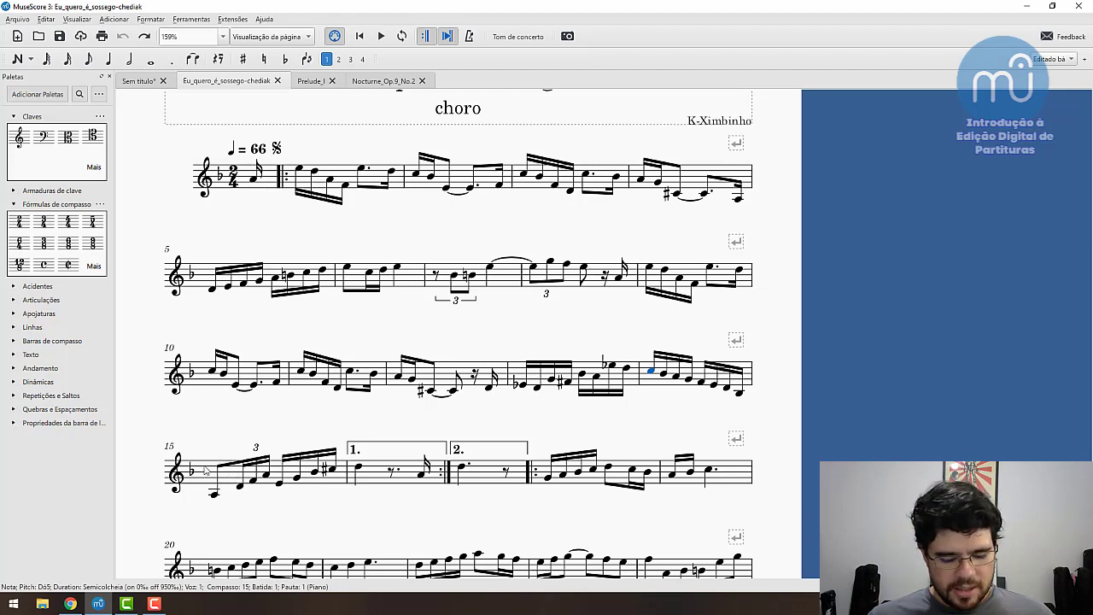
Use the find command to go to measure 16, and close the search
{"action": "key", "text": "ctrl+f"}
{"action": "type", "text": "16"}
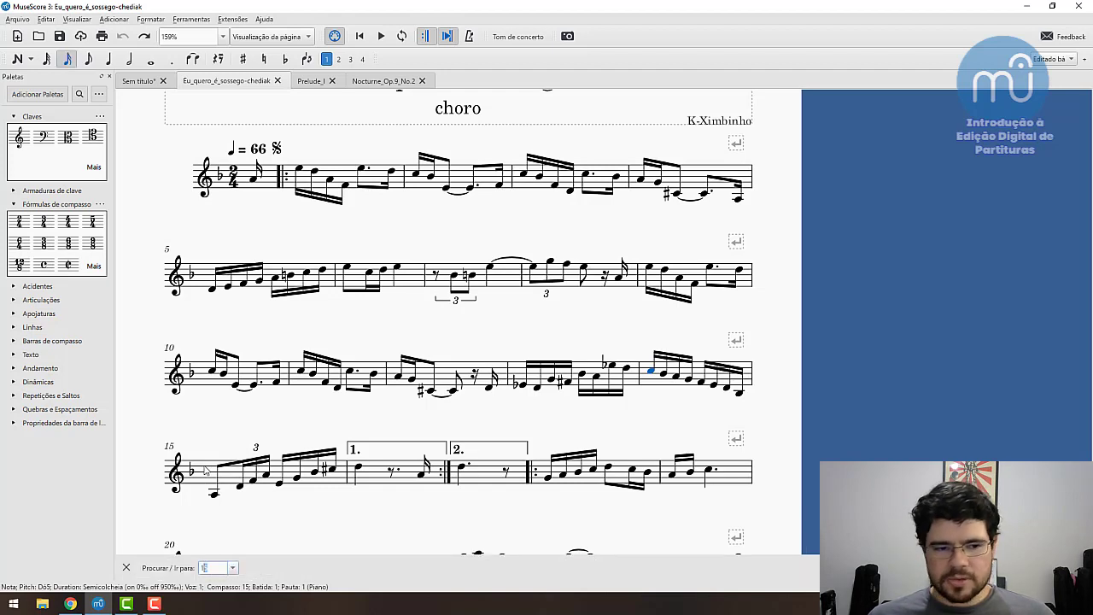
{"action": "key", "text": "Escape"}
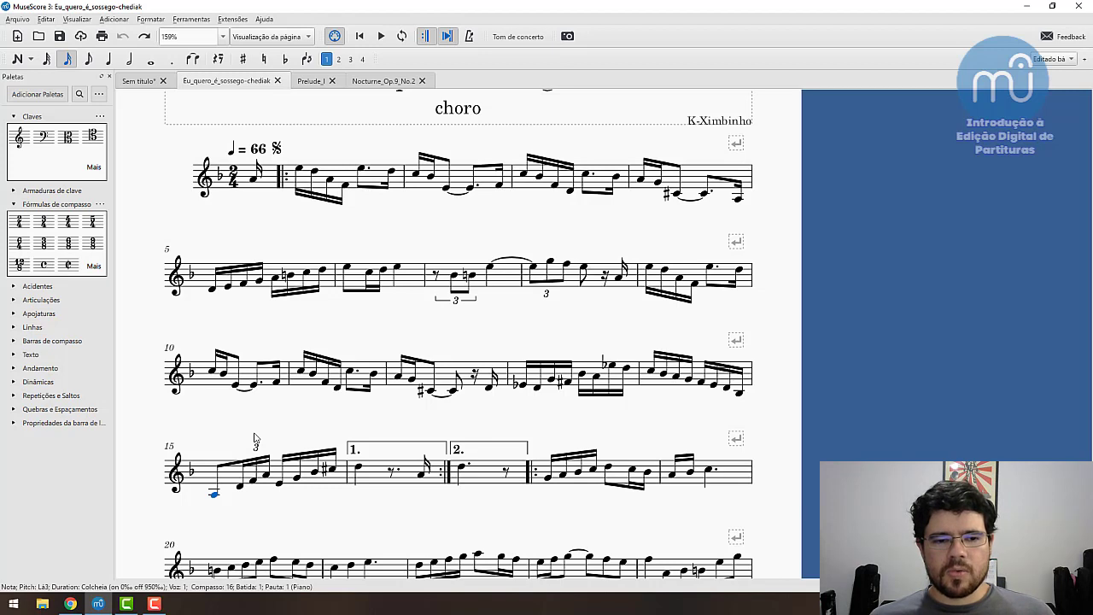
Move the selection forward two measures, measure by measure, and back three measures to the first note of measure 15
{"action": "key", "text": "ctrl+Right"}
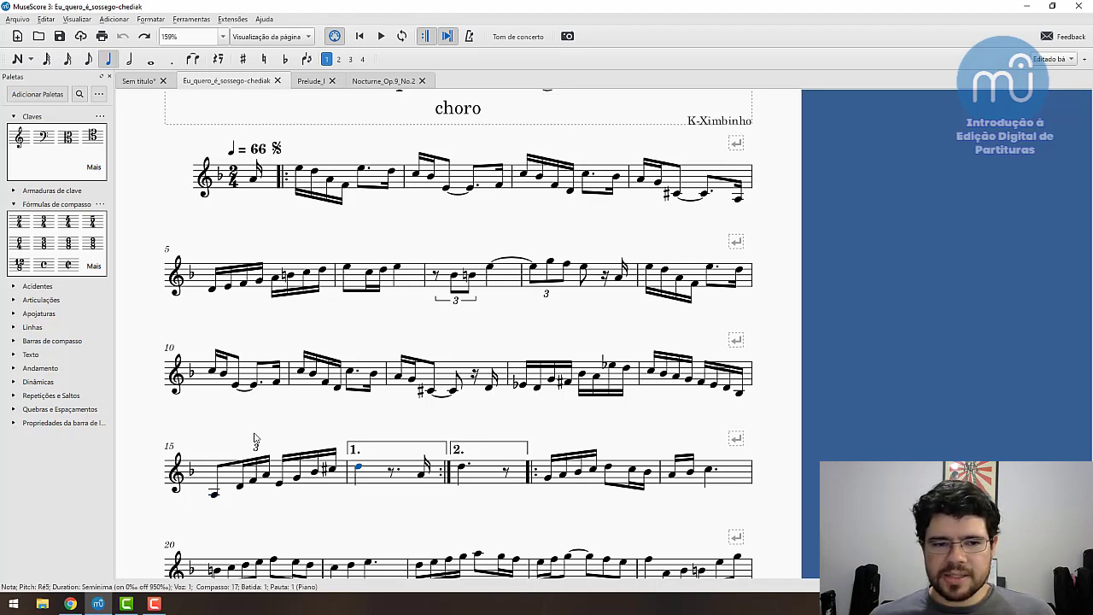
{"action": "key", "text": "ctrl+Right"}
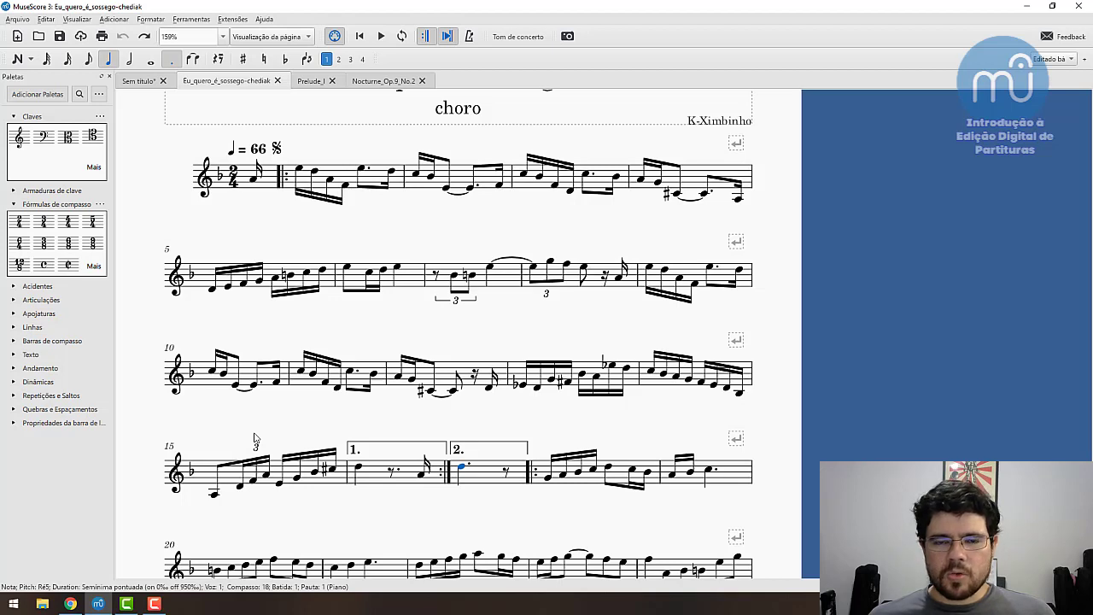
{"action": "key", "text": "ctrl+Left"}
{"action": "key", "text": "ctrl+Left"}
{"action": "key", "text": "ctrl+Left"}
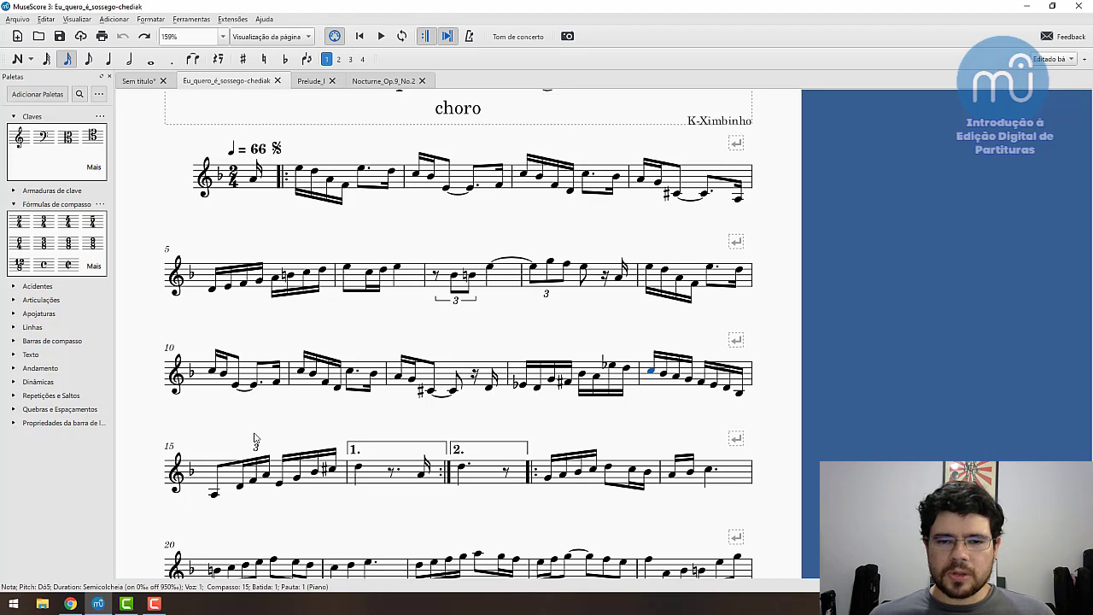
Move the selection note by note through the last measure of the system numbered 10, and return to that measure's first note
{"action": "key", "text": "Right"}
{"action": "key", "text": "Right"}
{"action": "key", "text": "Right"}
{"action": "key", "text": "Right"}
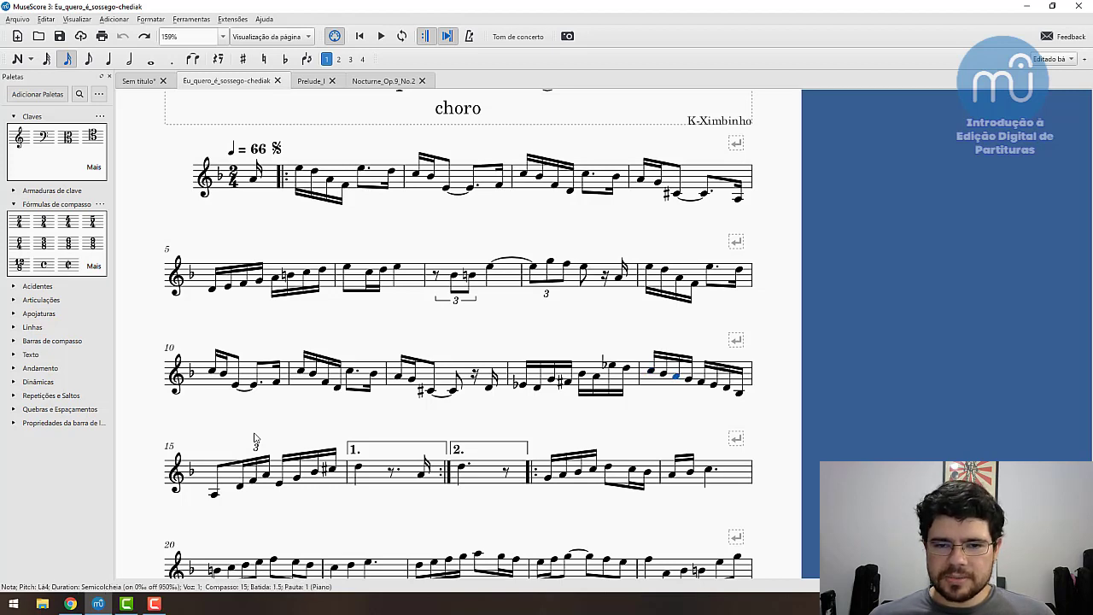
{"action": "key", "text": "Right"}
{"action": "key", "text": "Right"}
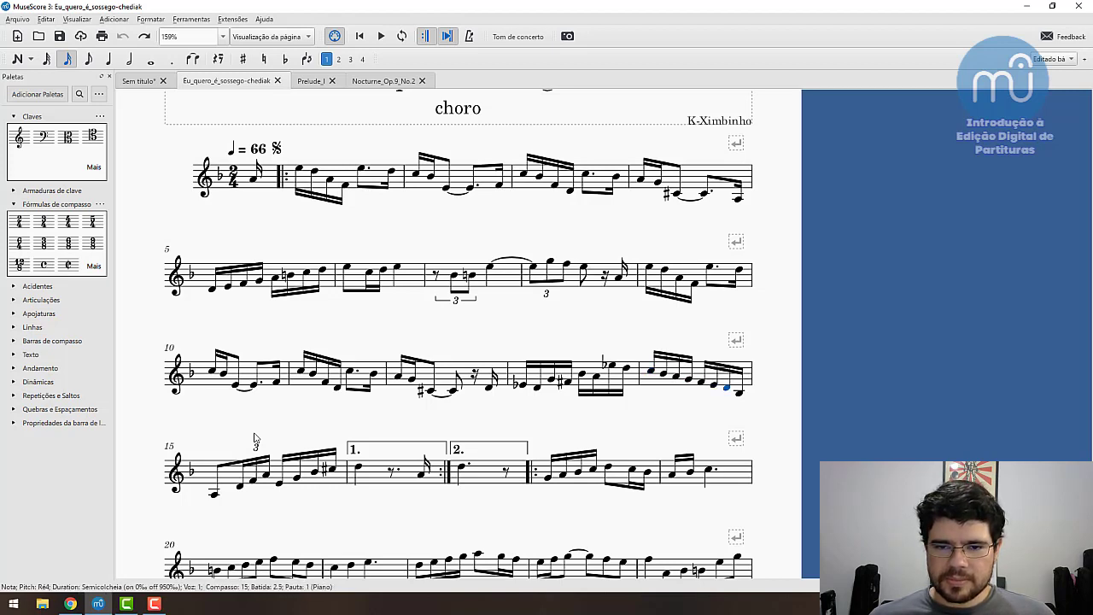
{"action": "key", "text": "Left"}
{"action": "key", "text": "Left"}
{"action": "key", "text": "Left"}
{"action": "key", "text": "Left"}
{"action": "key", "text": "Left"}
{"action": "key", "text": "Left"}
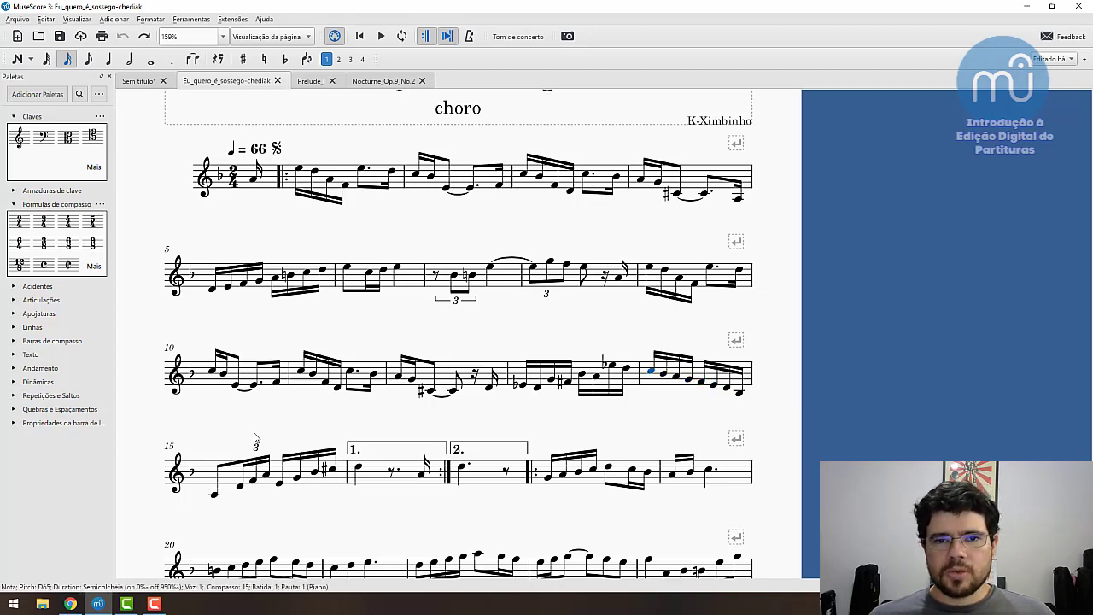
In the Nocturne_Op.9_No.2 score, move the selection down within the first three-note bass chord of system 6 and back to its top note
{"action": "left_click", "coordinate": [374, 84]}
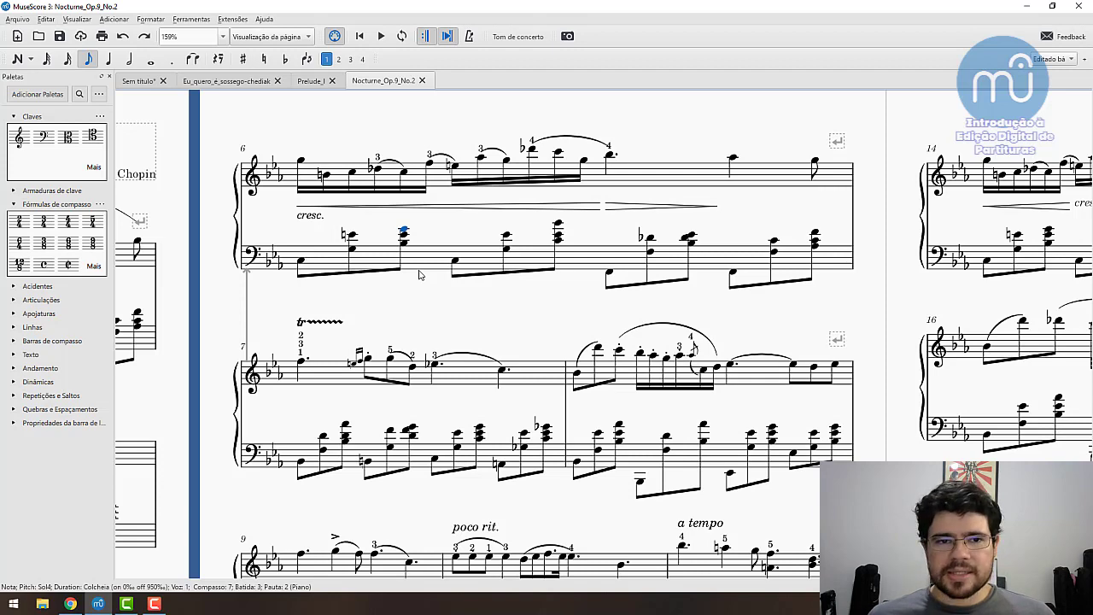
{"action": "key", "text": "Down"}
{"action": "key", "text": "Down"}
{"action": "key", "text": "Down"}
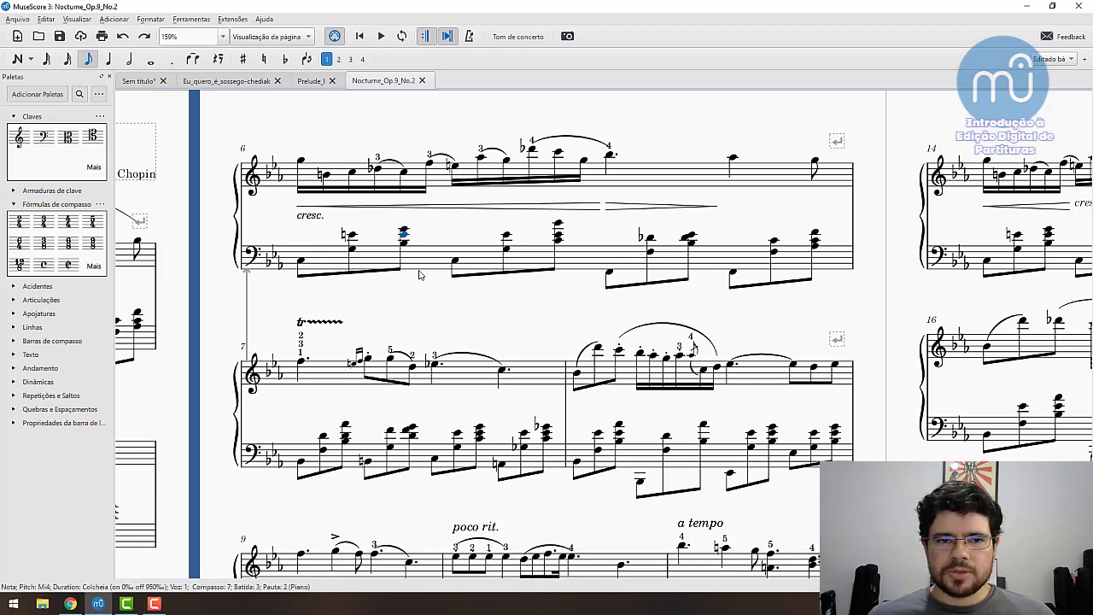
{"action": "key", "text": "Up"}
{"action": "key", "text": "Up"}
{"action": "key", "text": "Up"}
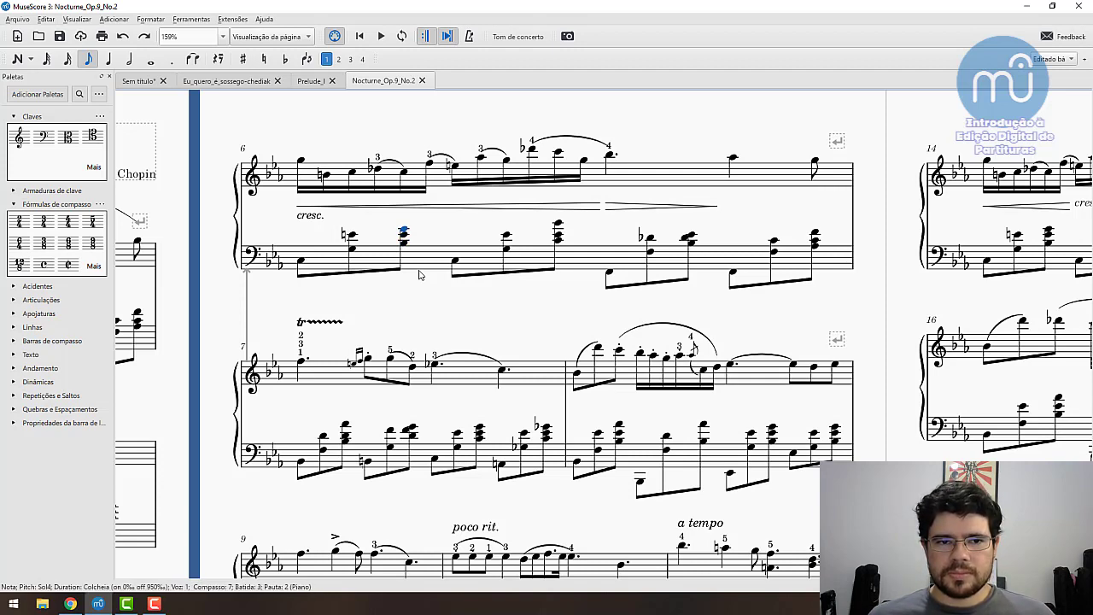
Return to the Eu_quero_é_sossego-chediak score and select from the third note of measure 4 to that measure's last note
{"action": "key", "text": "ctrl+Tab"}
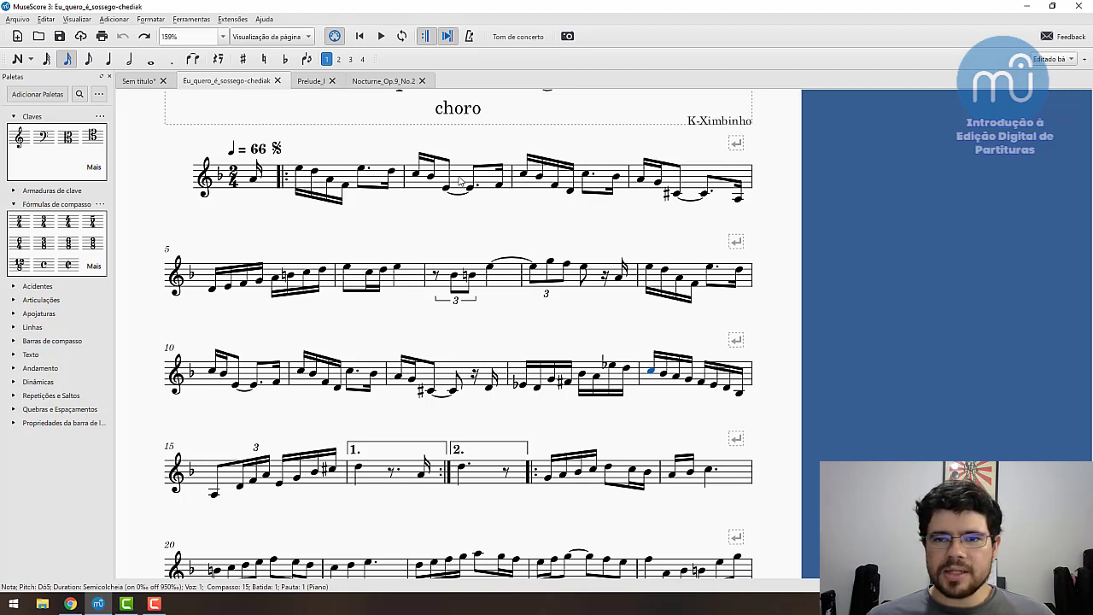
{"action": "left_click", "coordinate": [554, 189]}
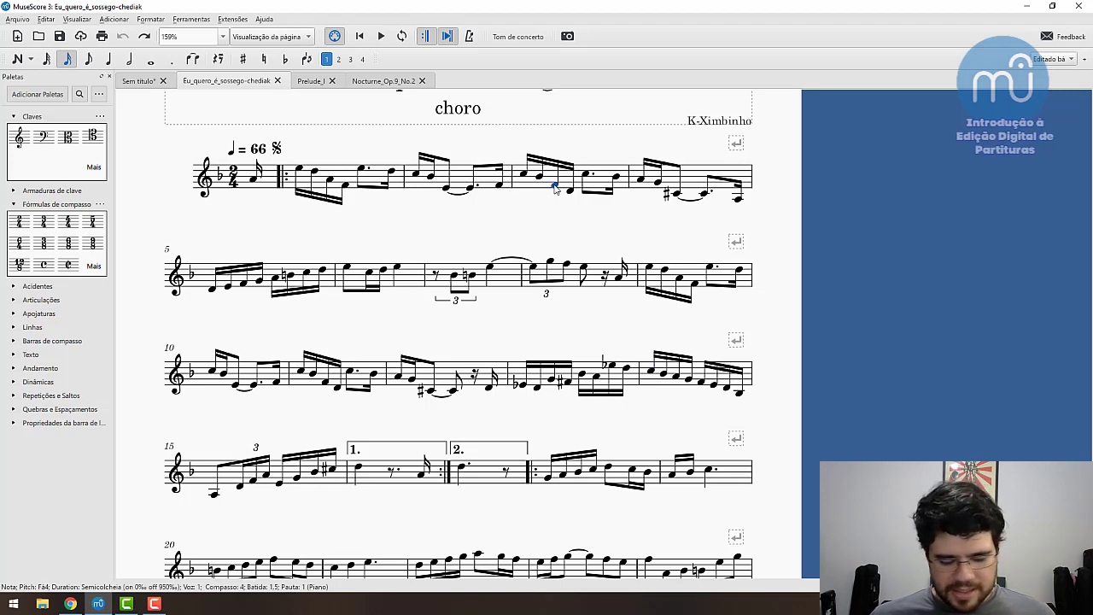
{"action": "left_click", "coordinate": [554, 188], "text": "shift"}
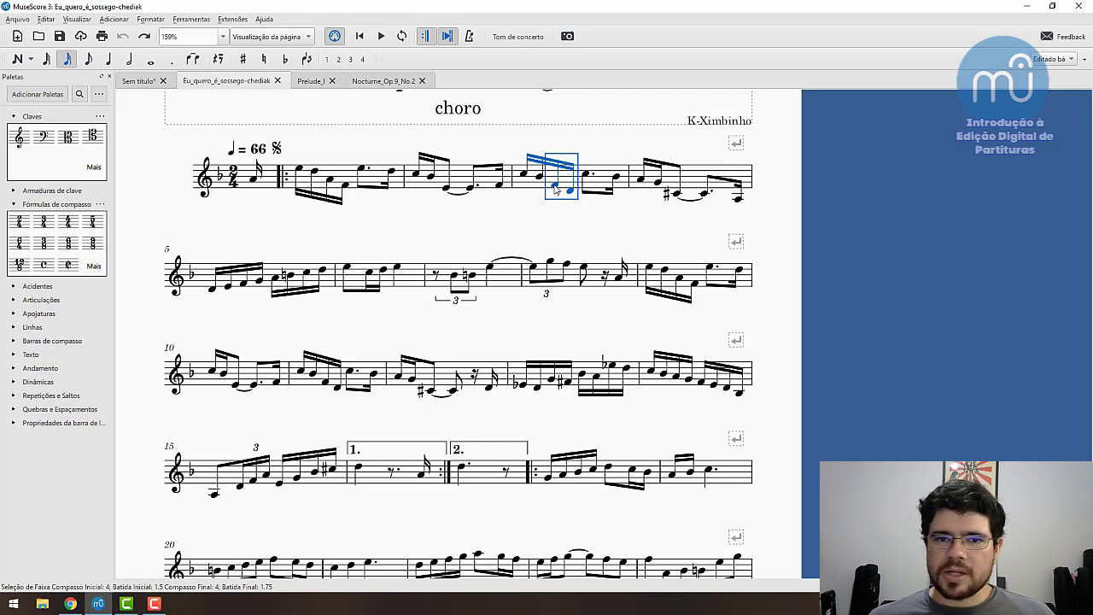
{"action": "key", "text": "shift+Right"}
{"action": "key", "text": "shift+Right"}
{"action": "key", "text": "shift+Right"}
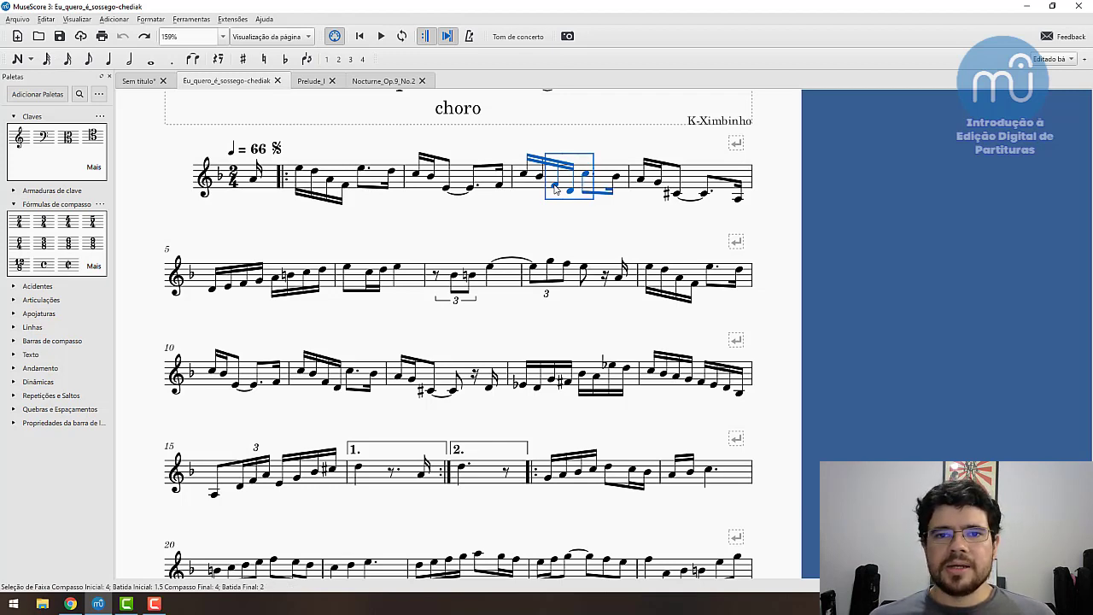
{"action": "key", "text": "shift+Left"}
{"action": "key", "text": "shift+Left"}
{"action": "key", "text": "shift+Left"}
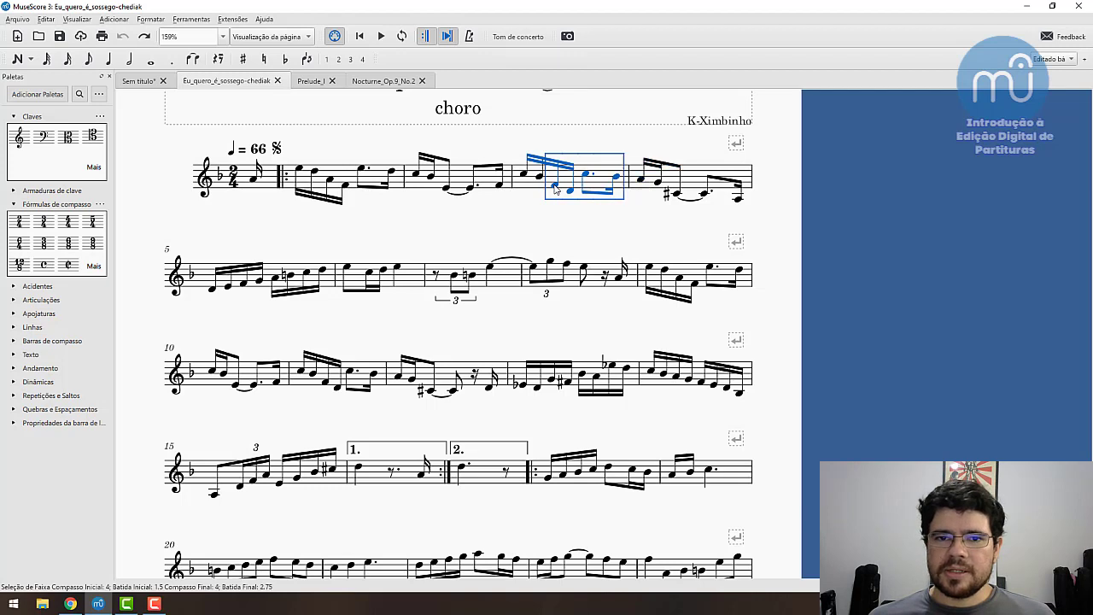
{"action": "key", "text": "shift+Right"}
{"action": "key", "text": "shift+Right"}
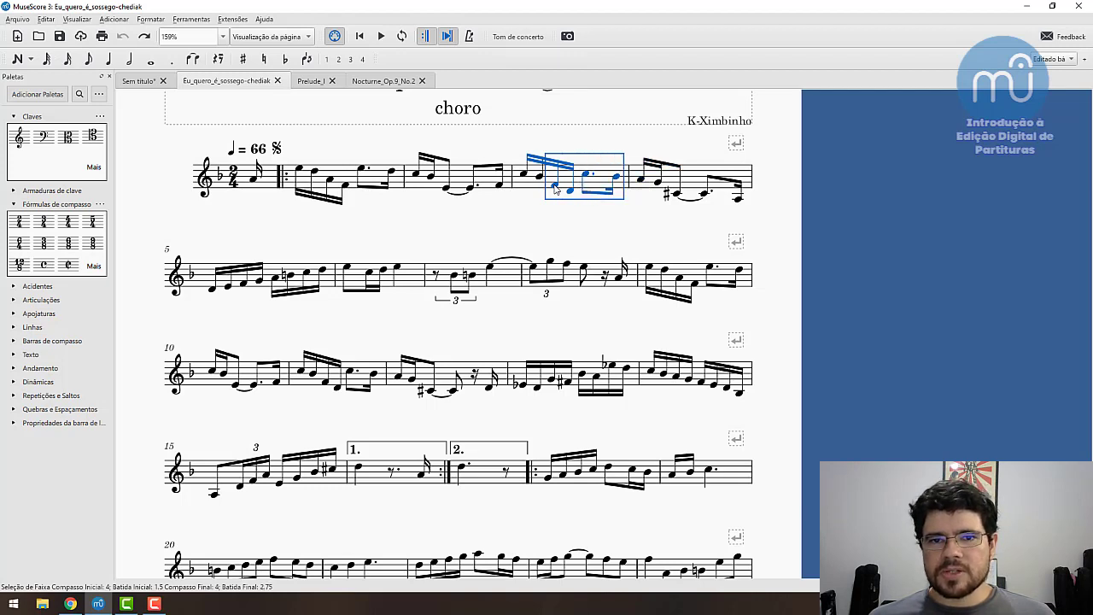
Extend the range selection back to the last note of measure 3, and shrink it to only the third note of measure 4
{"action": "key", "text": "shift+Left"}
{"action": "key", "text": "shift+Left"}
{"action": "key", "text": "shift+Left"}
{"action": "key", "text": "shift+Left"}
{"action": "key", "text": "shift+Left"}
{"action": "key", "text": "shift+Left"}
{"action": "key", "text": "shift+Left"}
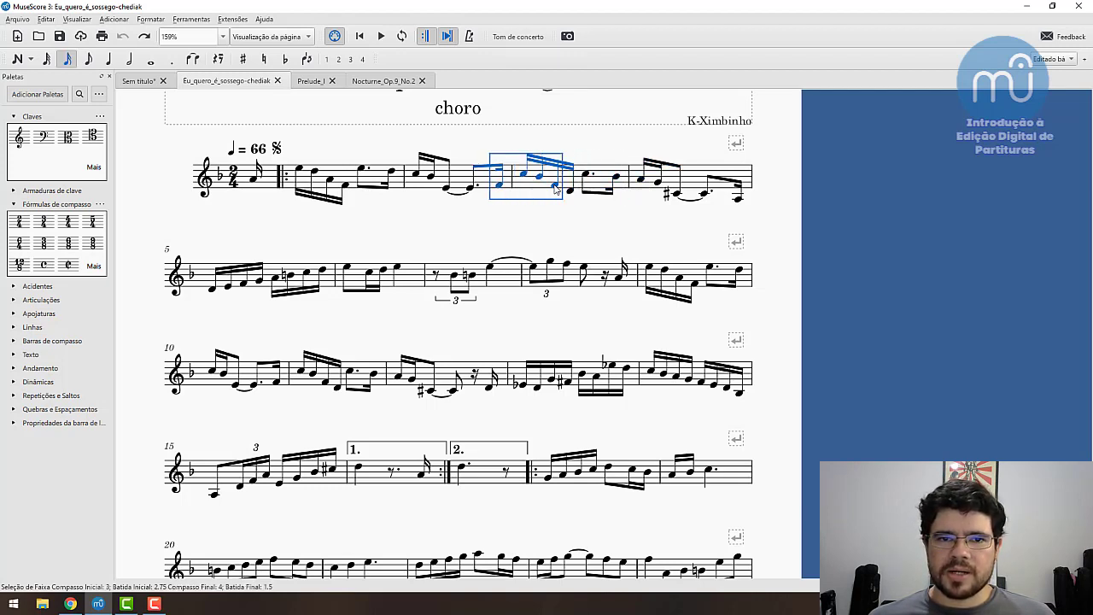
{"action": "key", "text": "shift+Right"}
{"action": "key", "text": "shift+Right"}
{"action": "key", "text": "shift+Right"}
{"action": "key", "text": "shift+Right"}
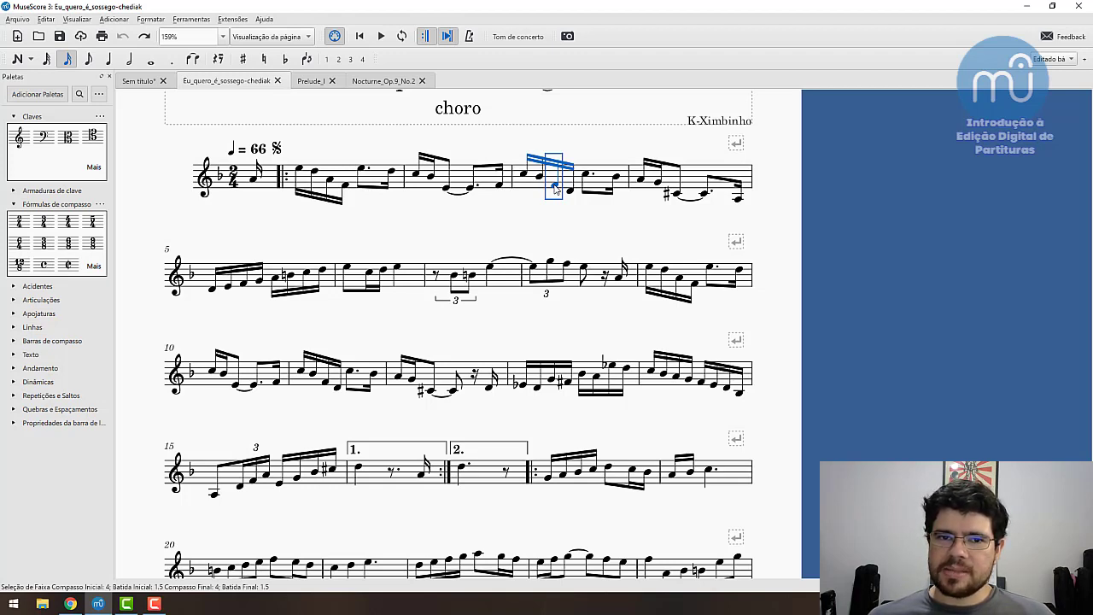
Extend the range selection back to the start of measure 4 and forward through the end of measure 5
{"action": "key", "text": "shift+Left"}
{"action": "key", "text": "shift+Left"}
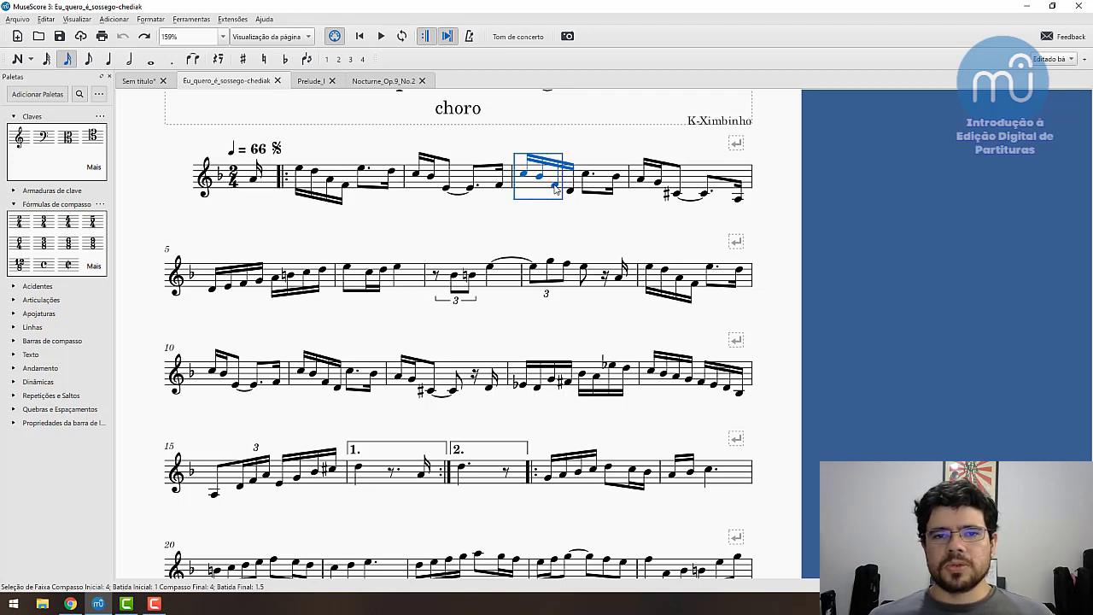
{"action": "key", "text": "shift+Right"}
{"action": "key", "text": "shift+Right"}
{"action": "key", "text": "shift+Right"}
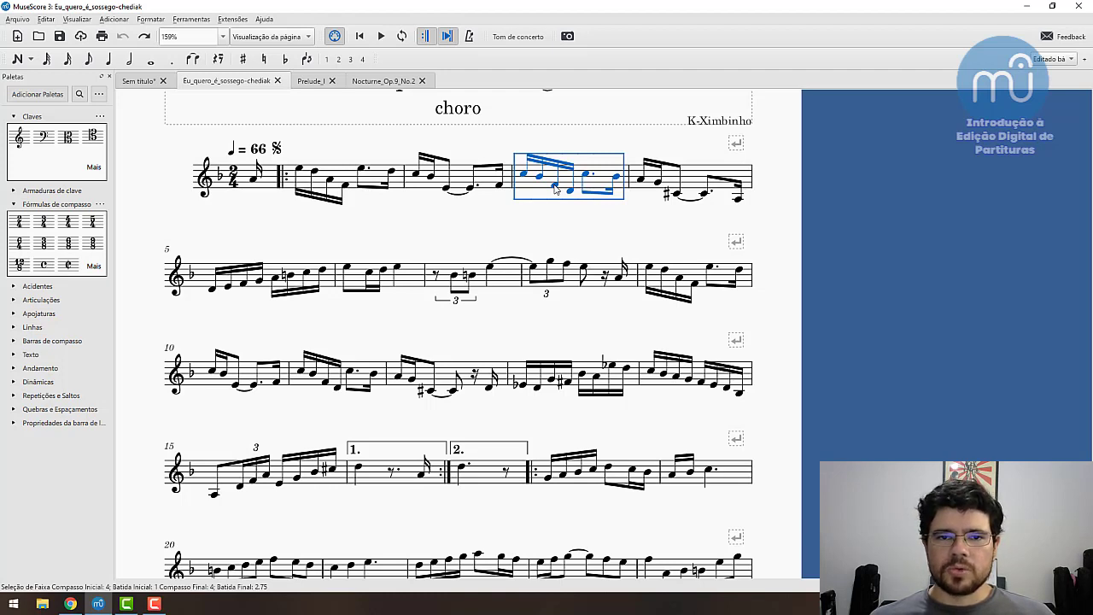
{"action": "key", "text": "ctrl+shift+Right"}
{"action": "key", "text": "ctrl+shift+Right"}
{"action": "key", "text": "ctrl+shift+Right"}
{"action": "key", "text": "ctrl+shift+Right"}
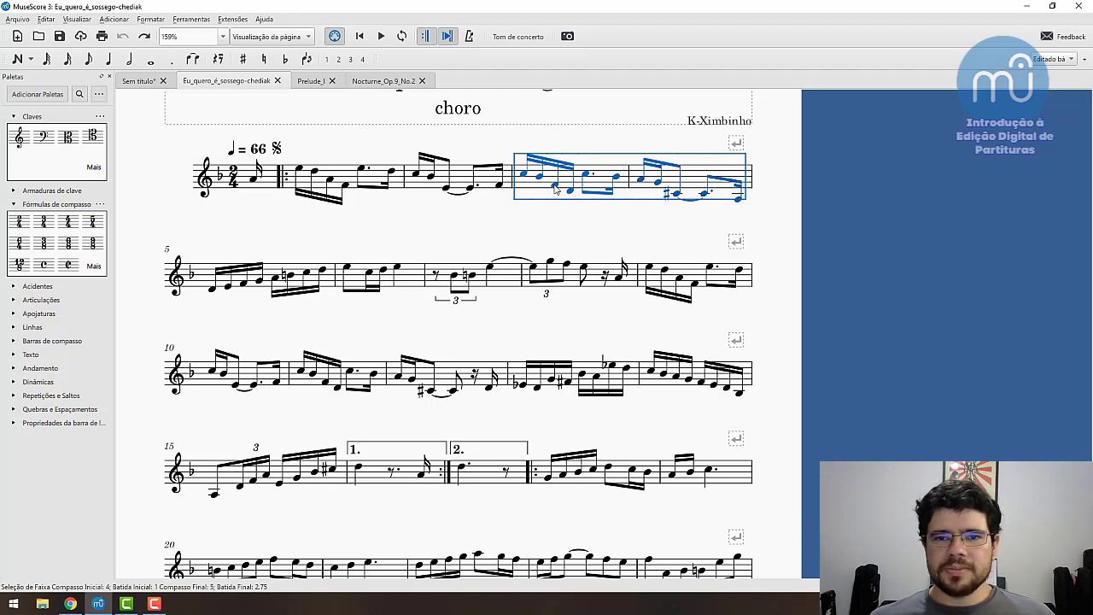
Extend the range selection forward through measure 9, and after clearing it, range-select measures 4 through 5 and deselect them
{"action": "key", "text": "ctrl+shift+Right"}
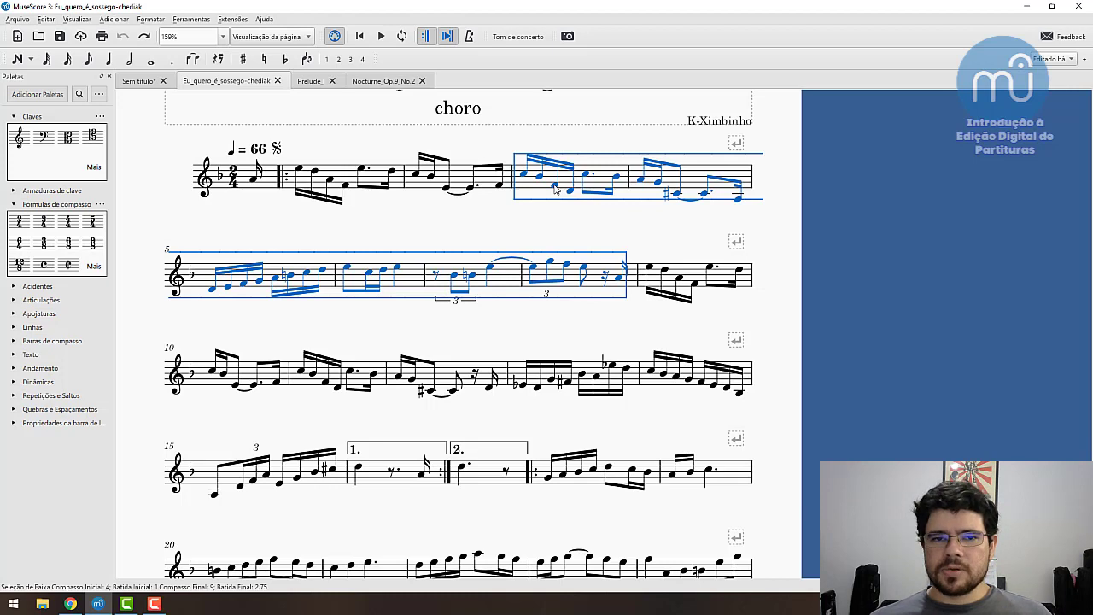
{"action": "key", "text": "Escape"}
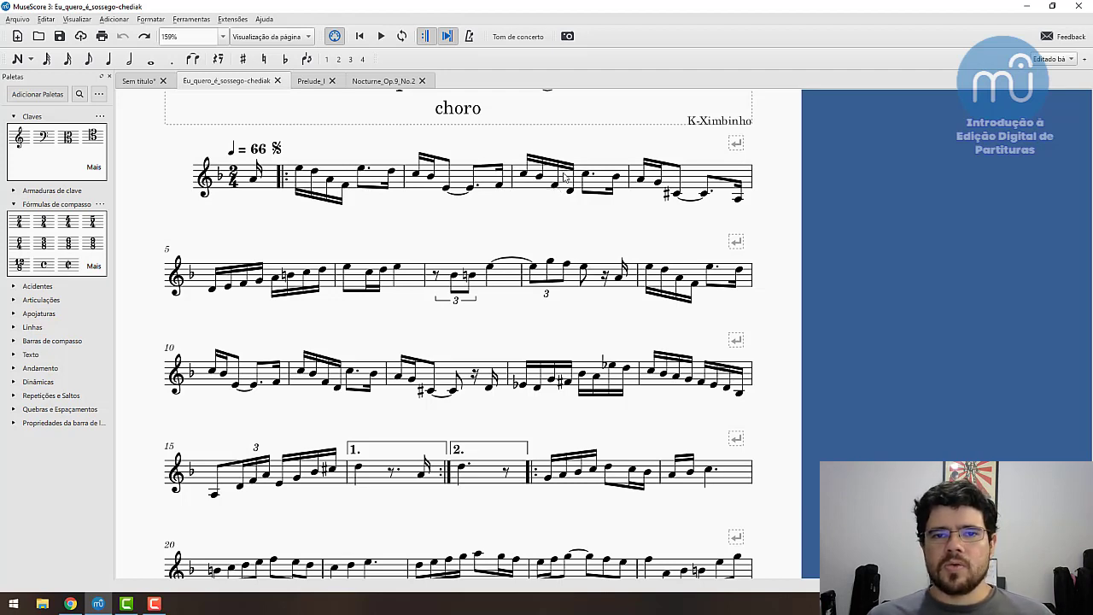
{"action": "left_click", "coordinate": [565, 180]}
{"action": "left_click", "coordinate": [695, 186], "text": "shift"}
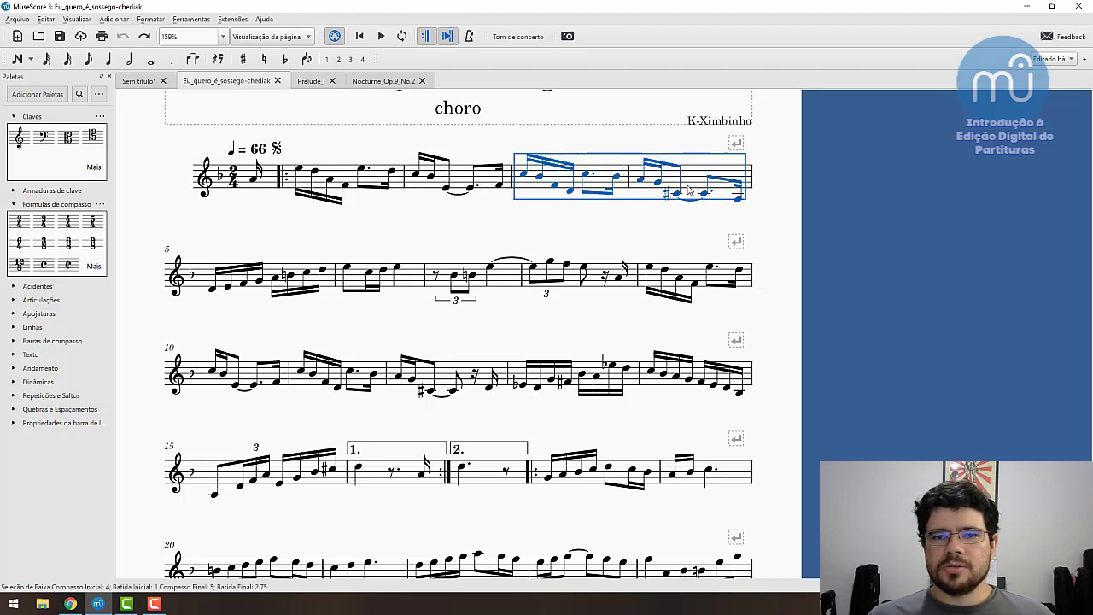
{"action": "key", "text": "Escape"}
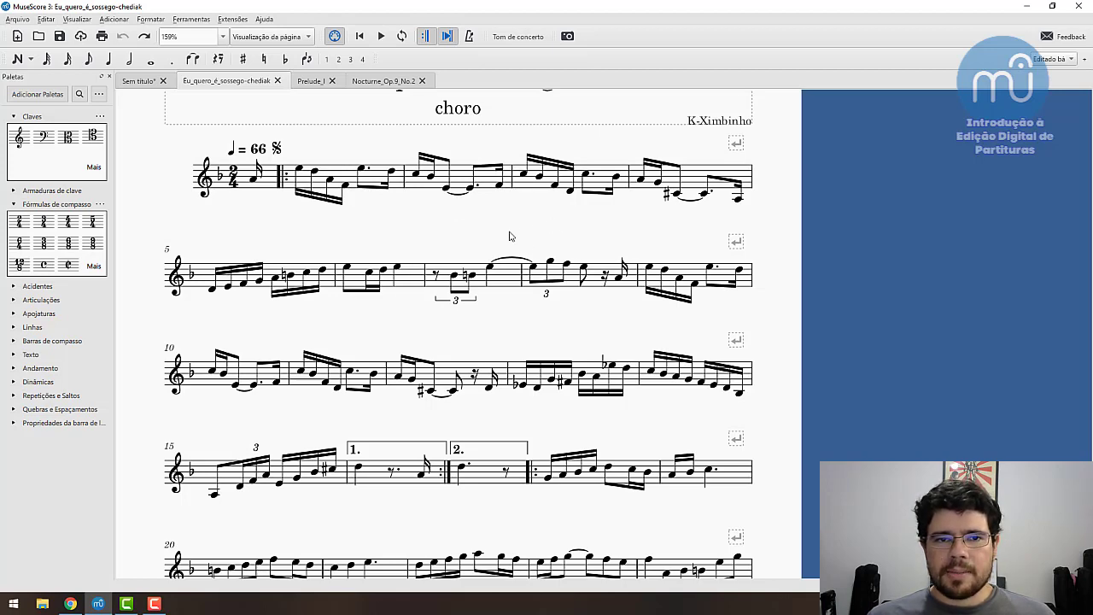
Zoom the Eu_quero_é_sossego-chediak score out to 79%, in to 283%, and back out to 141%
{"action": "scroll", "coordinate": [509, 236], "scroll_direction": "down", "scroll_amount": 10}
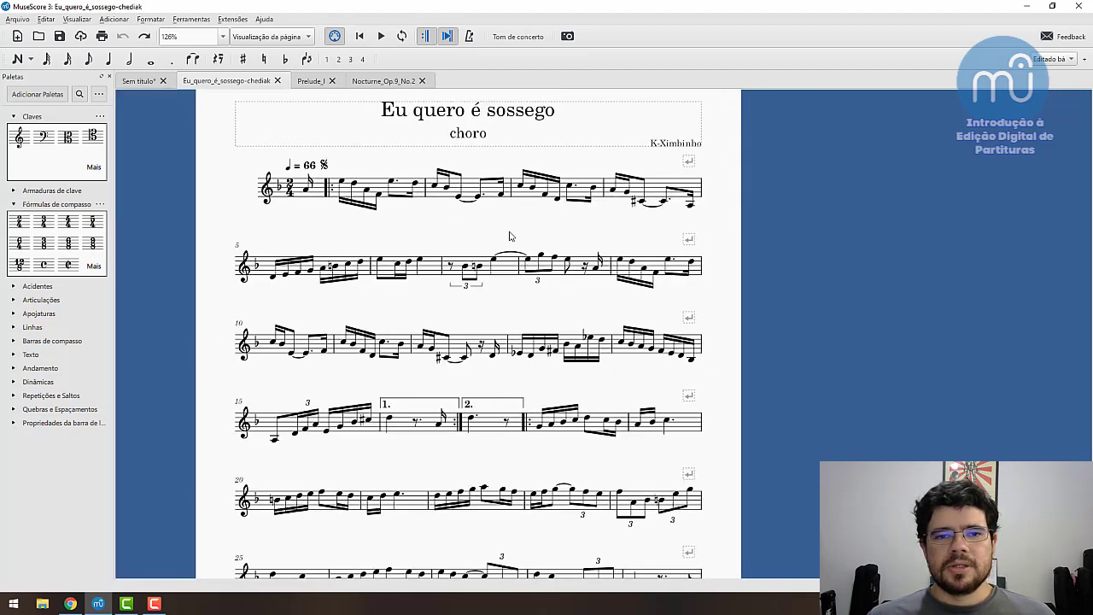
{"action": "scroll", "coordinate": [509, 236], "scroll_direction": "up", "scroll_amount": 9}
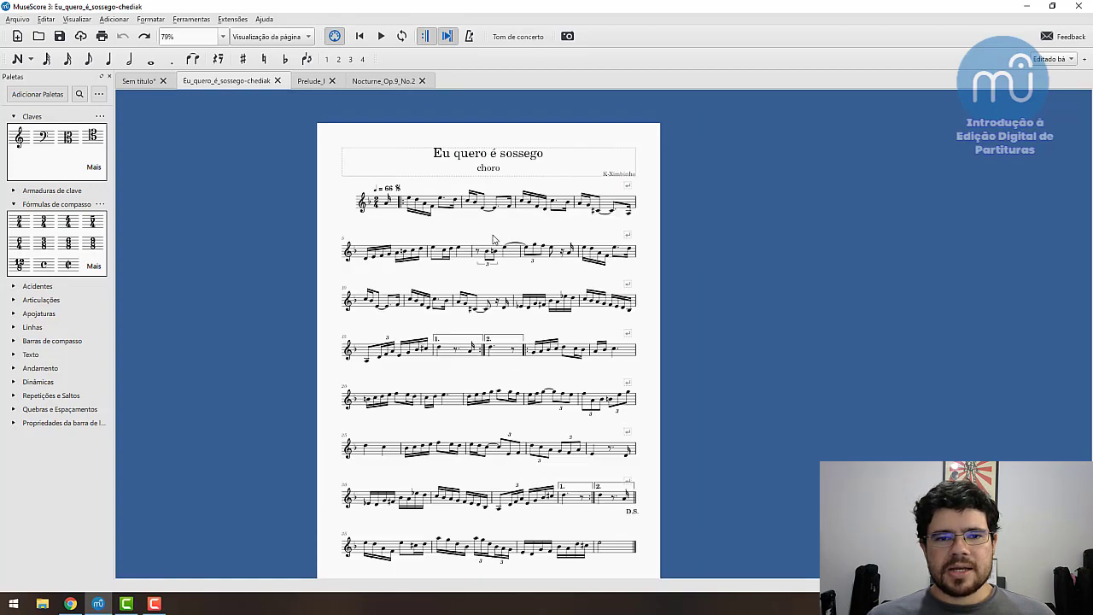
{"action": "scroll", "coordinate": [493, 239], "scroll_direction": "up", "scroll_amount": 6}
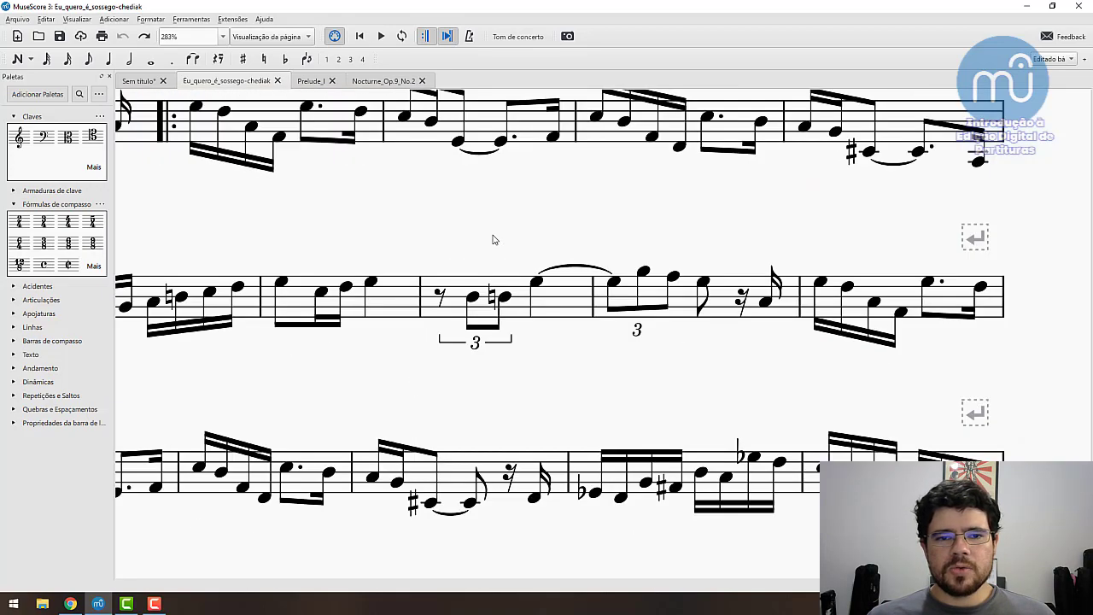
{"action": "scroll", "coordinate": [493, 239], "scroll_direction": "down", "scroll_amount": 4}
{"action": "scroll", "coordinate": [493, 240], "scroll_direction": "down", "scroll_amount": 4}
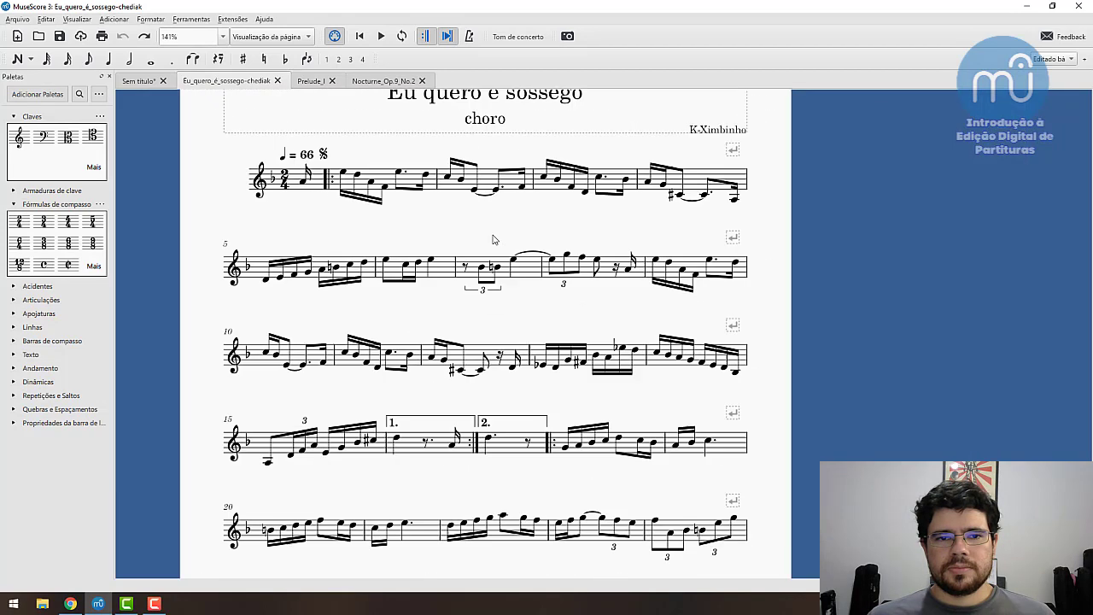
{"action": "scroll", "coordinate": [493, 239], "scroll_direction": "up", "scroll_amount": 3}
In the untitled score, turn on note input at measure 1 and choose the eighth, dotted eighth and quarter durations in turn
{"action": "key", "text": "ctrl+shift+Tab"}
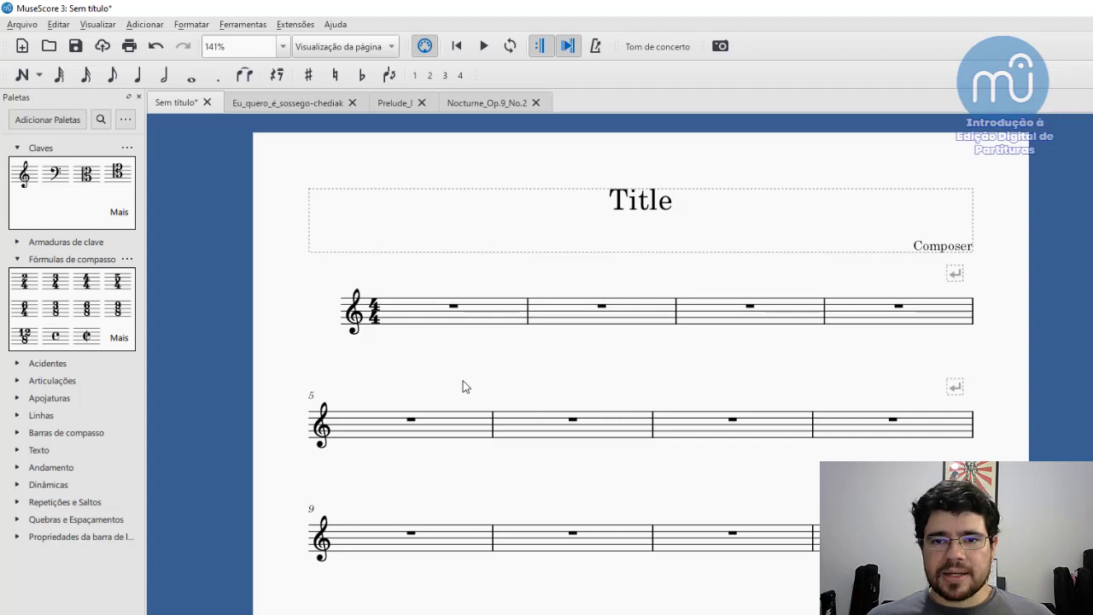
{"action": "key", "text": "n"}
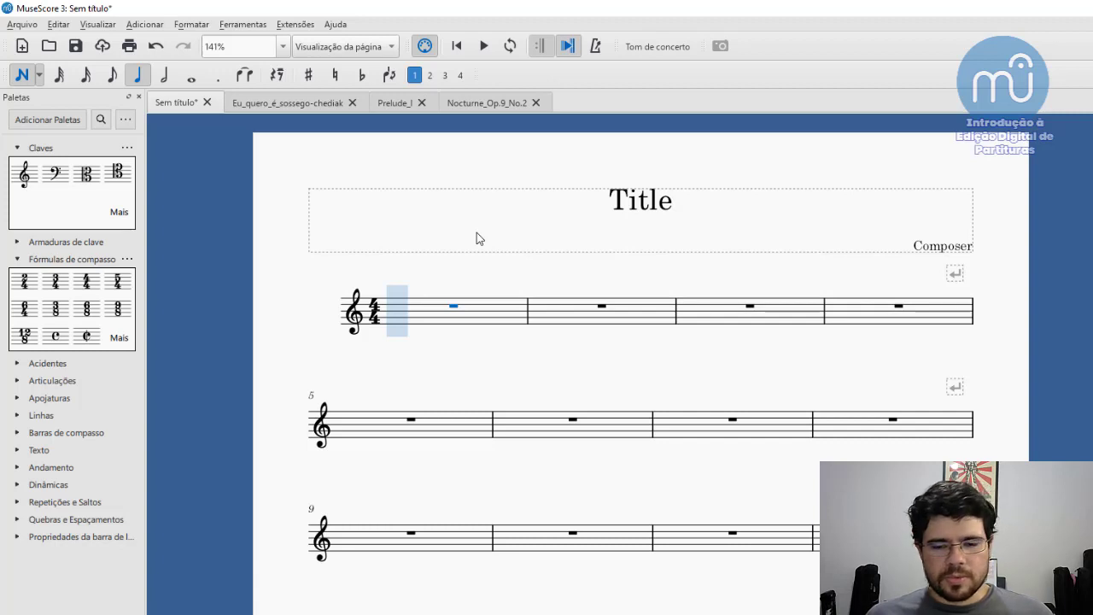
{"action": "key", "text": "4"}
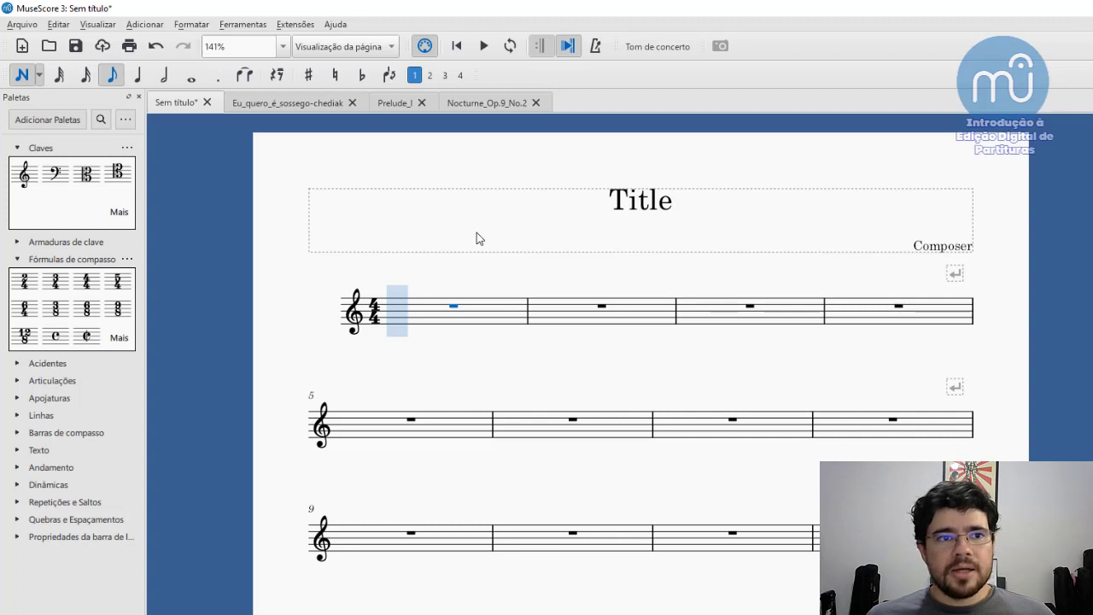
{"action": "key", "text": "period"}
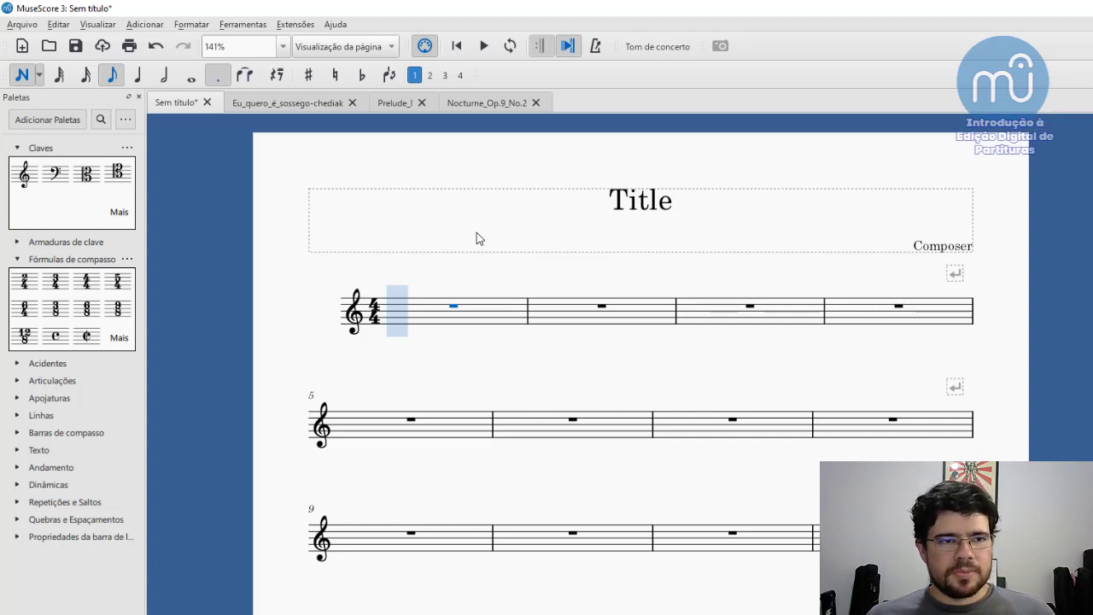
{"action": "key", "text": "period"}
{"action": "key", "text": "5"}
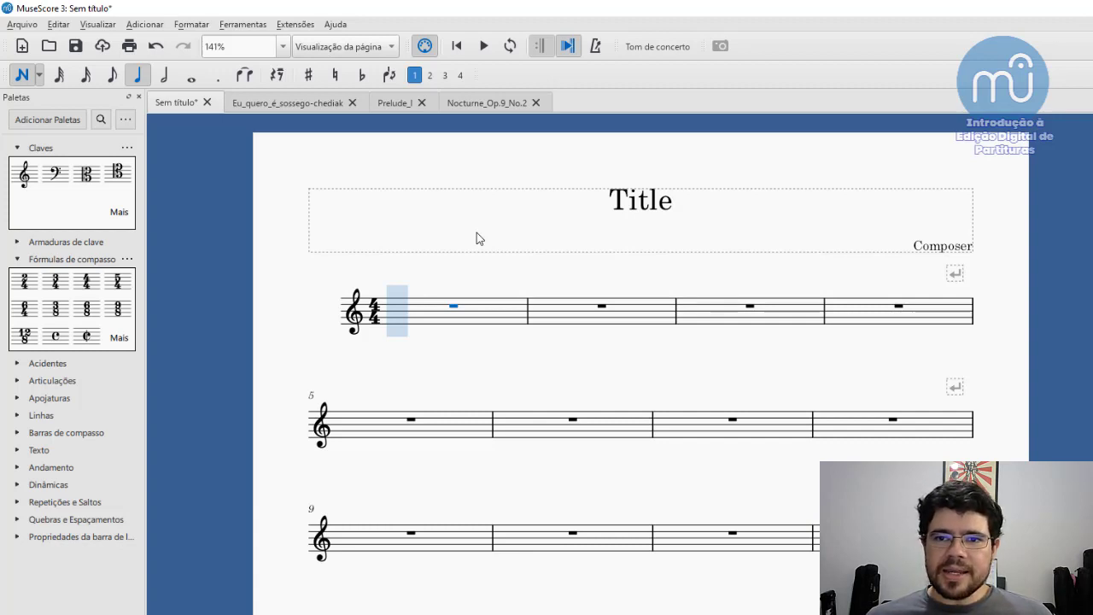
Enter a quarter rest at the start of measure 1 and change it to eighth, quarter, half, whole, half and quarter
{"action": "key", "text": "0"}
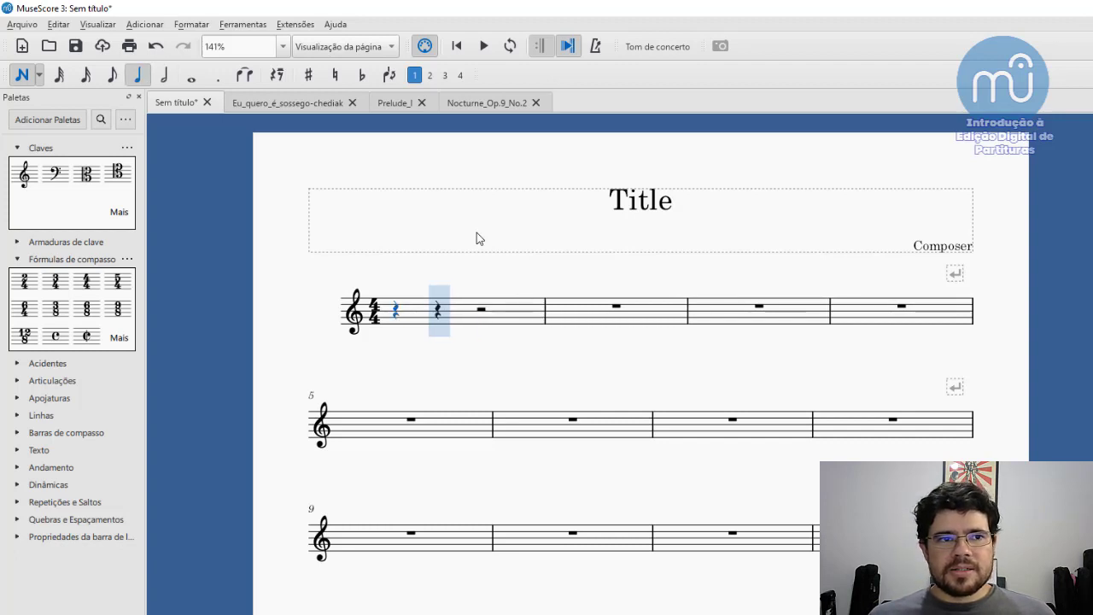
{"action": "key", "text": "4"}
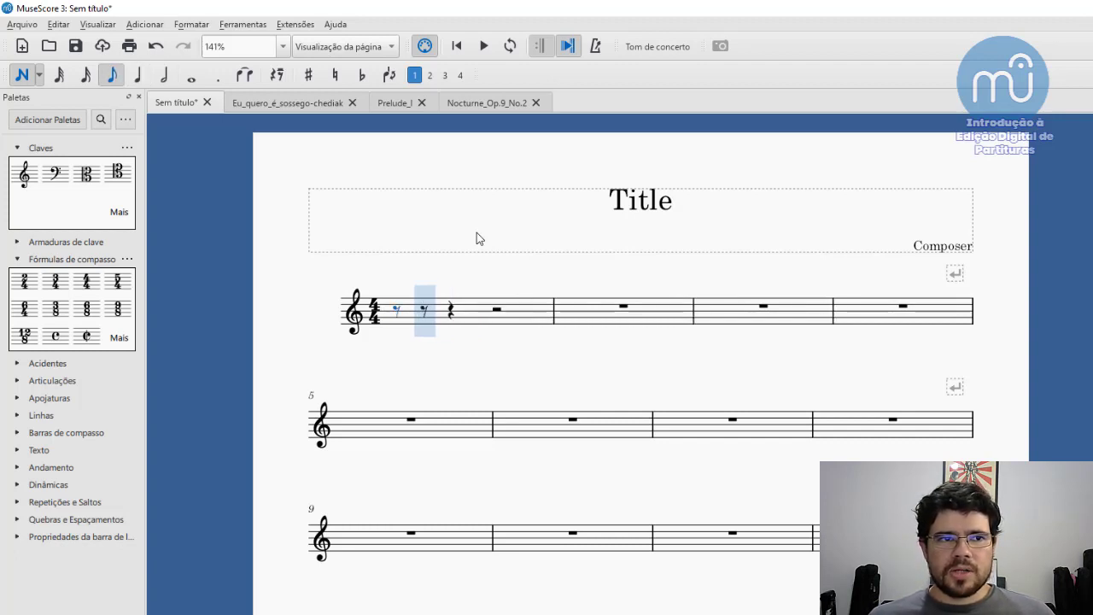
{"action": "key", "text": "5"}
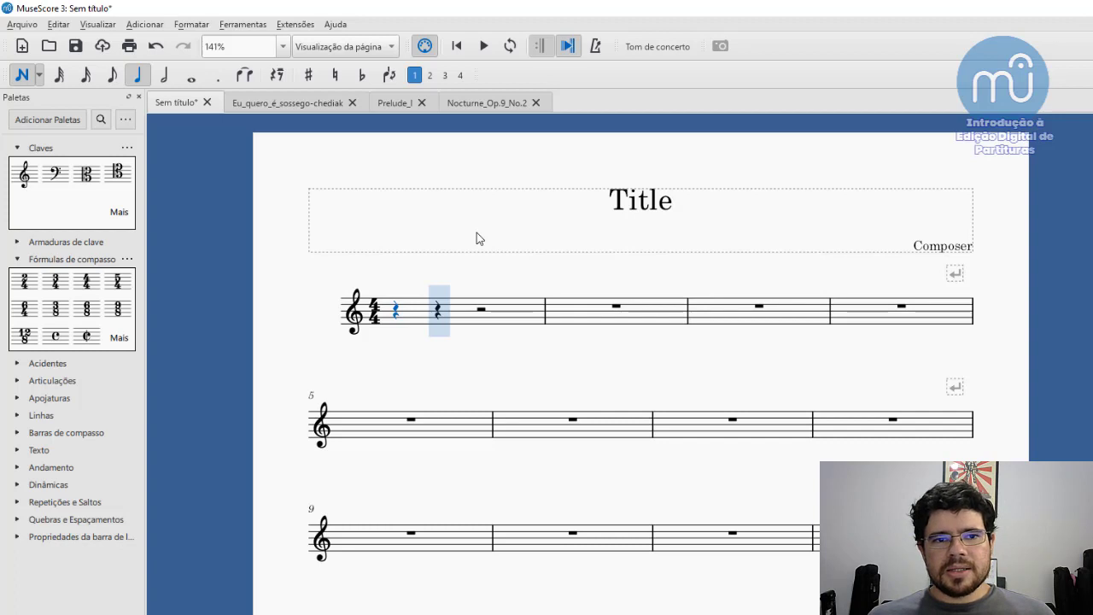
{"action": "key", "text": "6"}
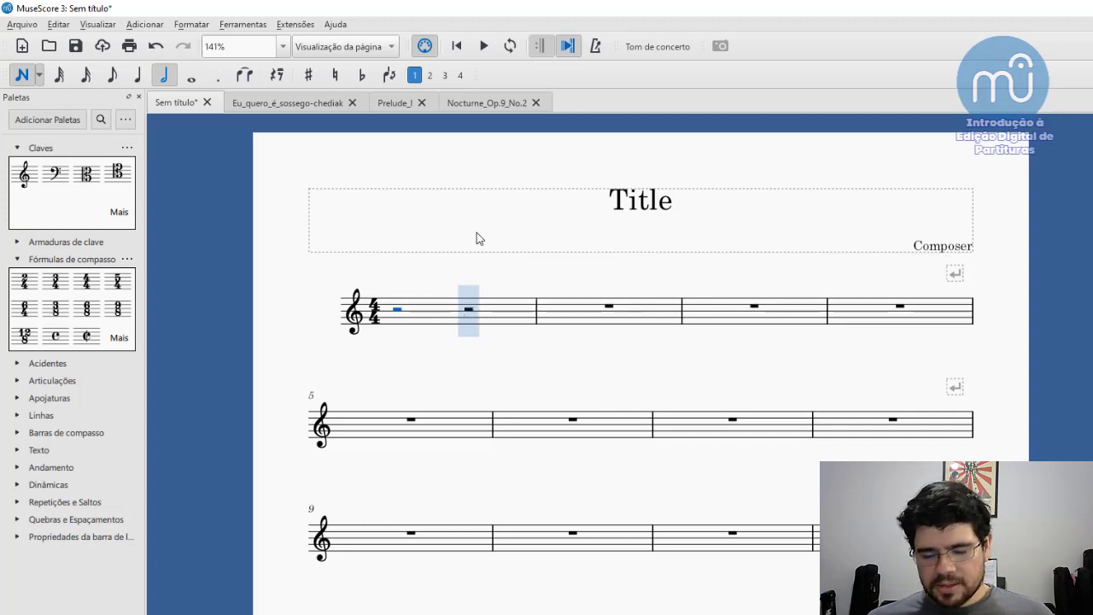
{"action": "key", "text": "7"}
{"action": "key", "text": "6"}
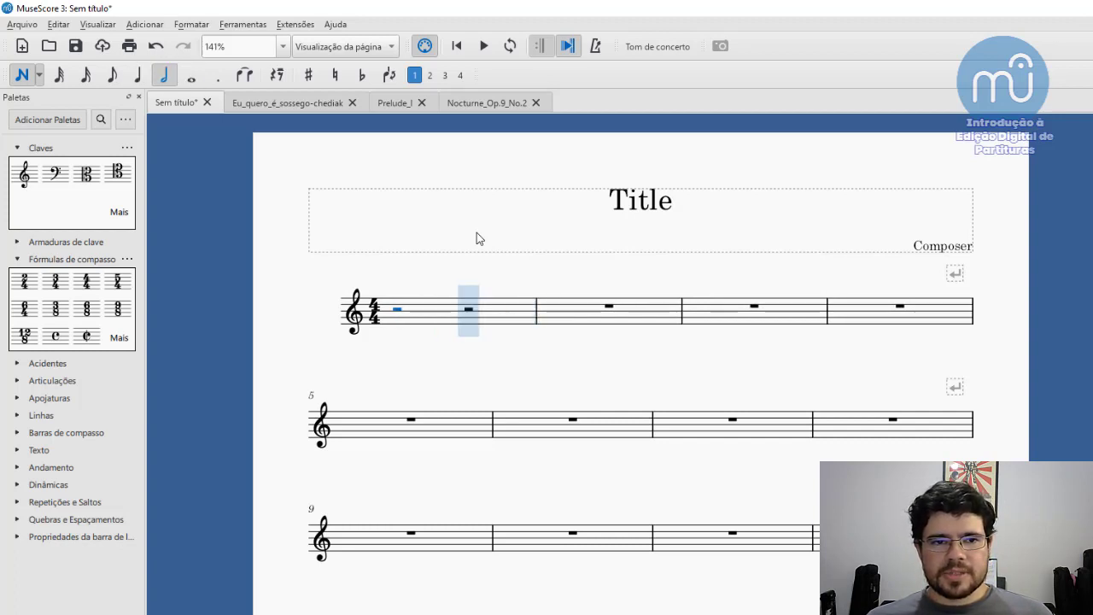
{"action": "key", "text": "5"}
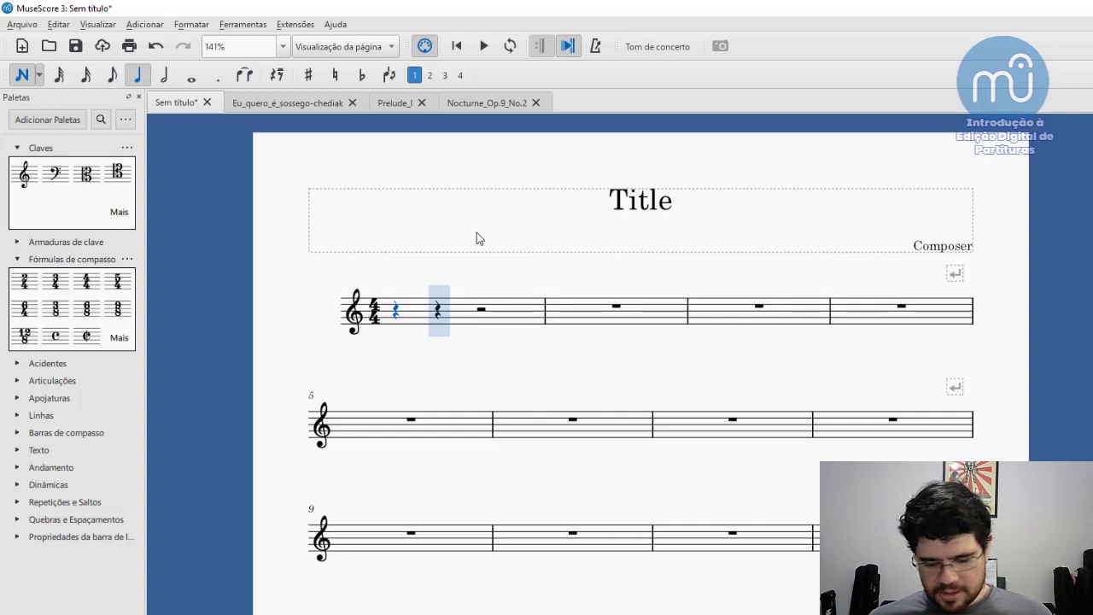
Change the first rest to dotted eighth, quarter, dotted quarter and half, and undo the rest entry in measure 1
{"action": "key", "text": "4"}
{"action": "key", "text": "period"}
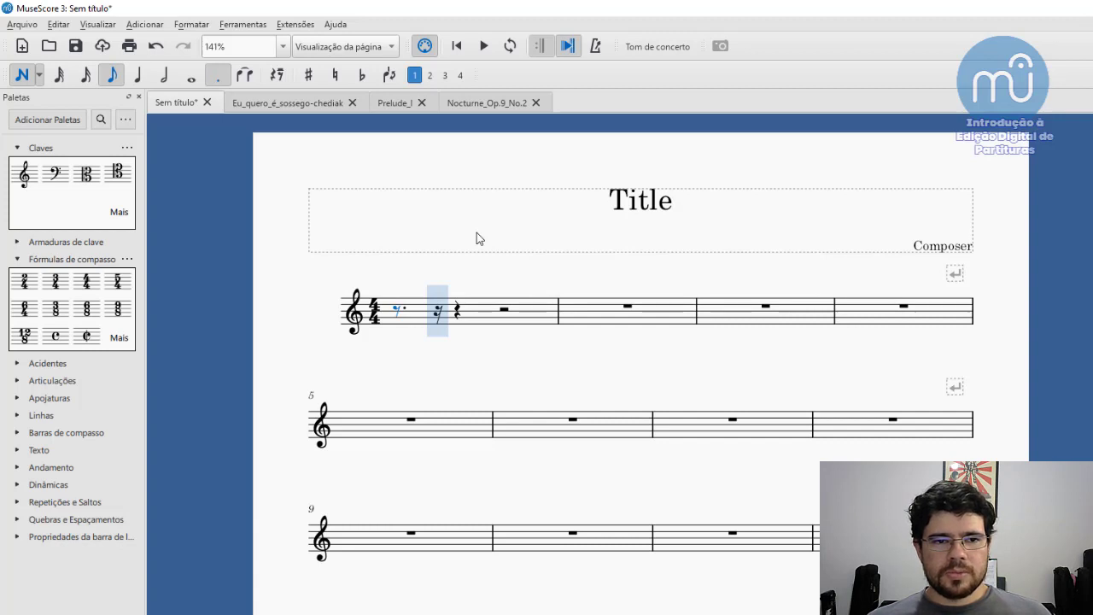
{"action": "key", "text": "5"}
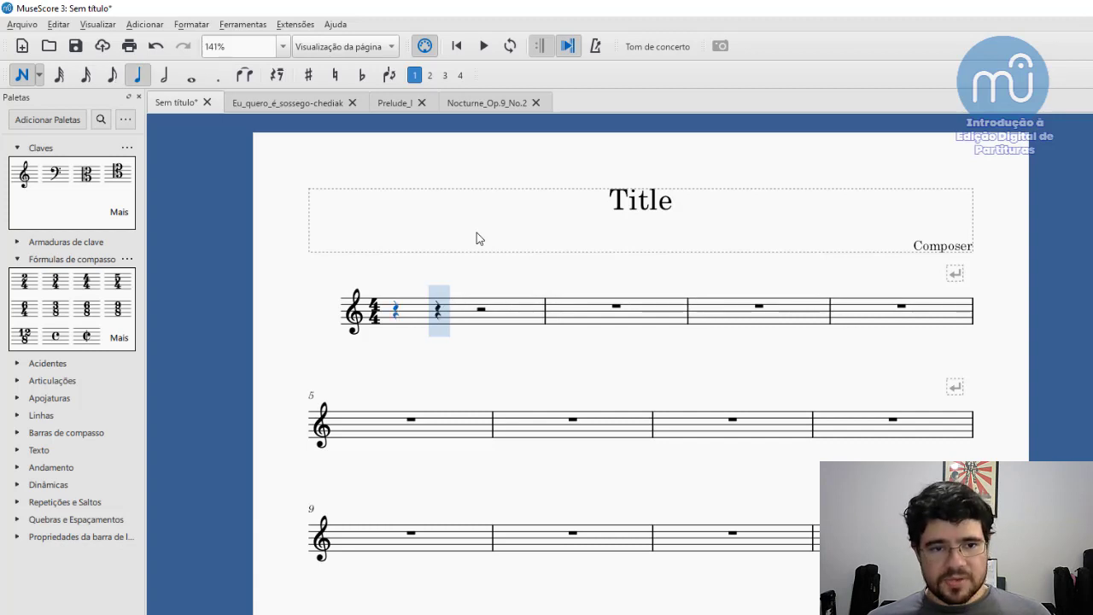
{"action": "key", "text": "period"}
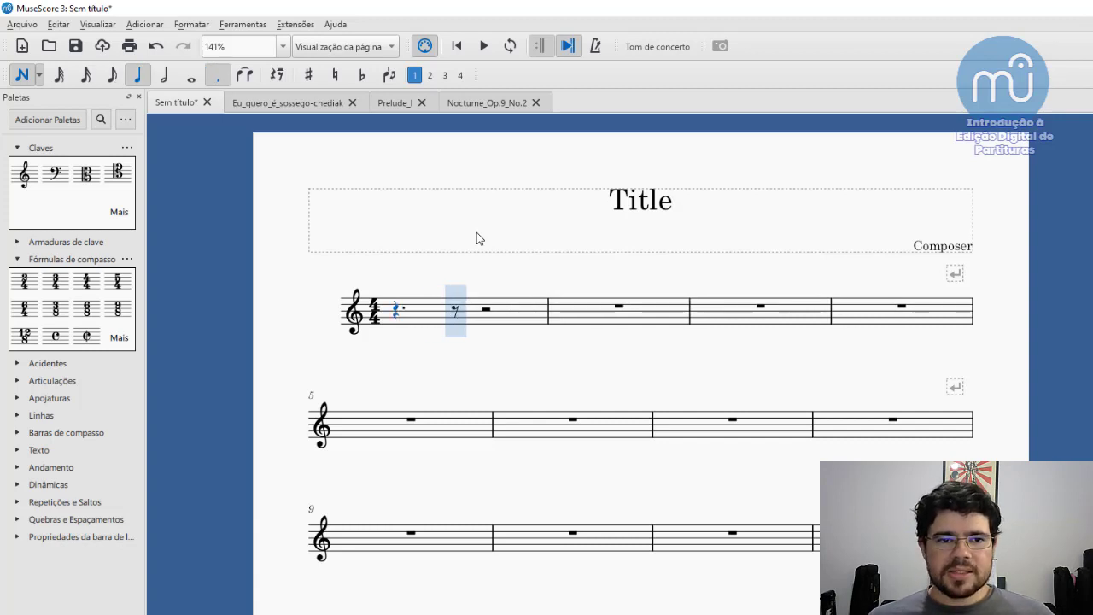
{"action": "key", "text": "6"}
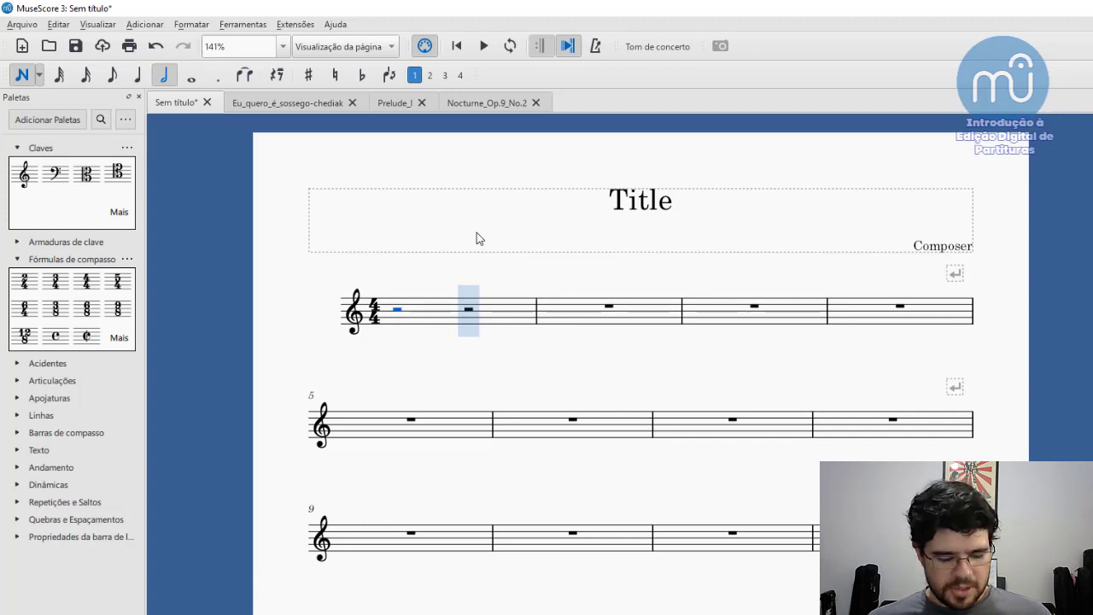
{"action": "key", "text": "ctrl+z"}
{"action": "key", "text": "ctrl+z"}
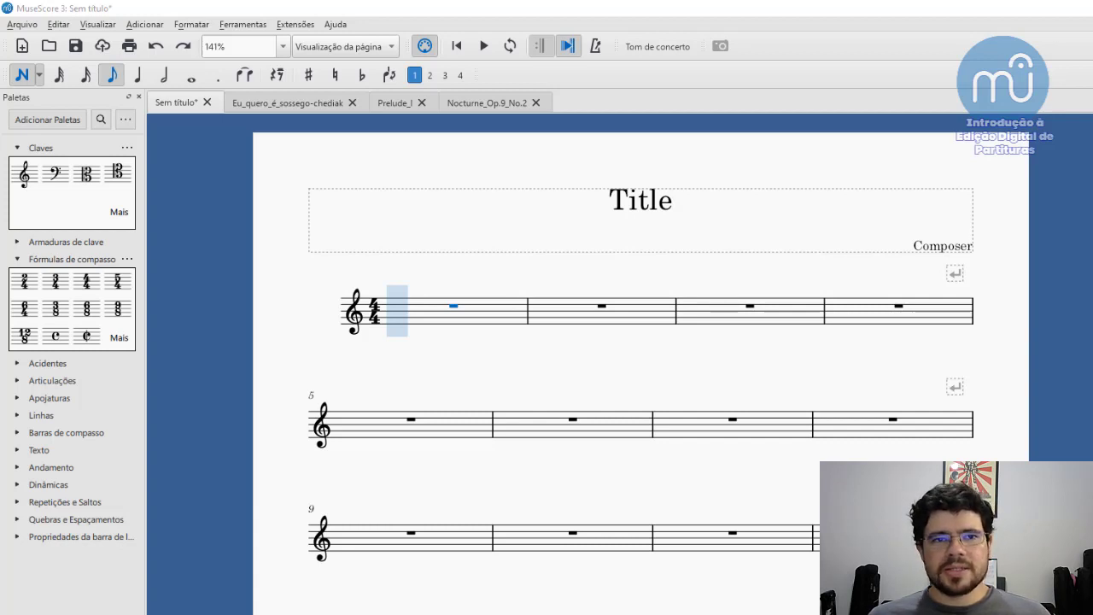
Enter the eighth notes A, G and C at the start of measure 1
{"action": "left_click", "coordinate": [467, 353]}
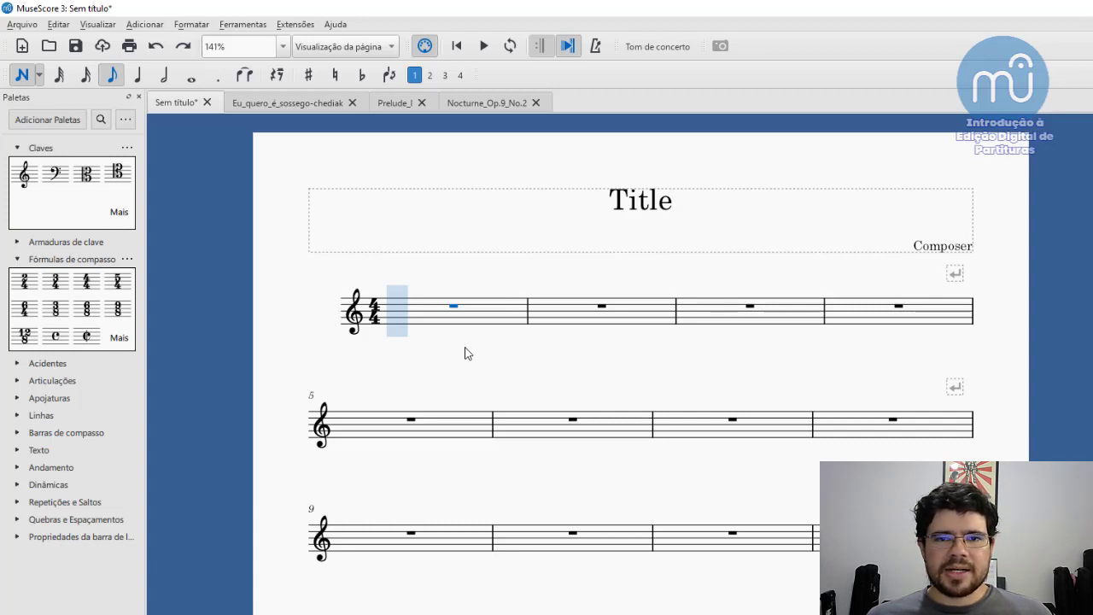
{"action": "key", "text": "a"}
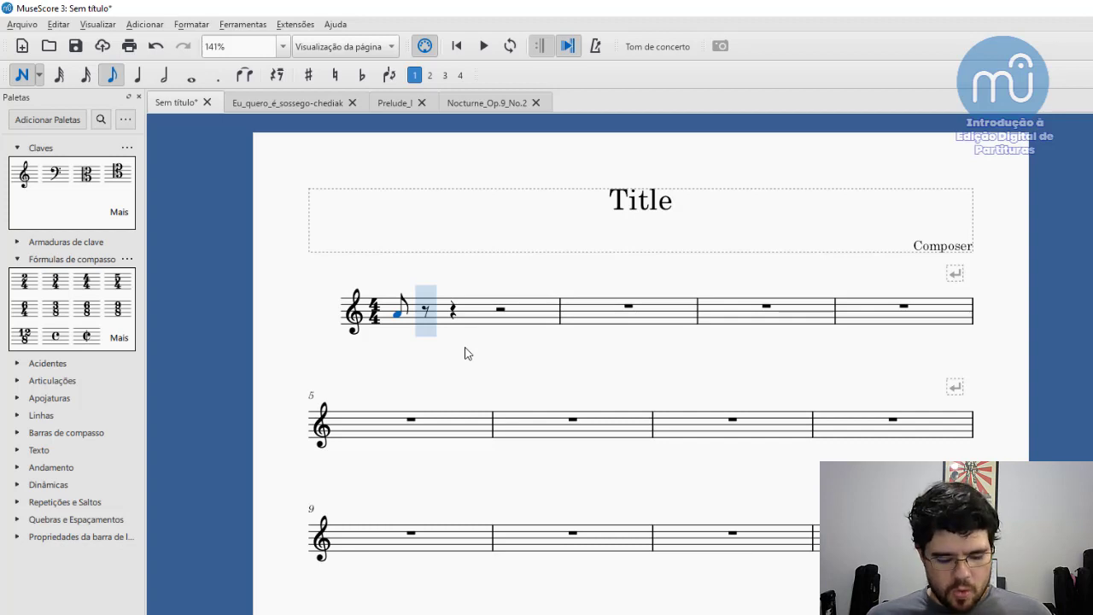
{"action": "key", "text": "g"}
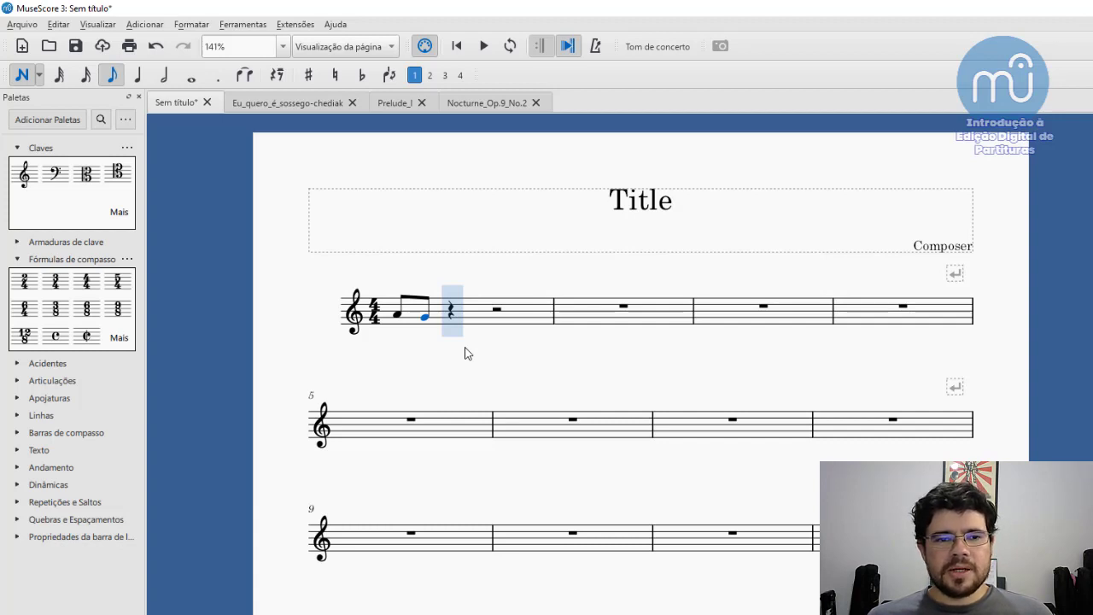
{"action": "key", "text": "c"}
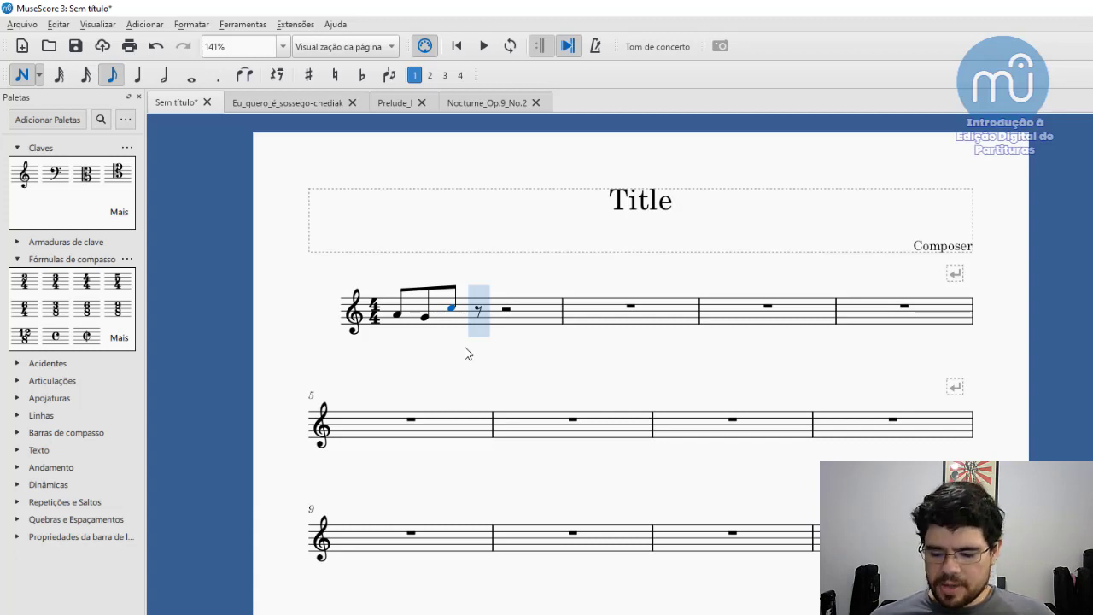
Transpose the C in measure 1 down and up by octaves, ending one octave below its entered pitch
{"action": "key", "text": "ctrl+Down"}
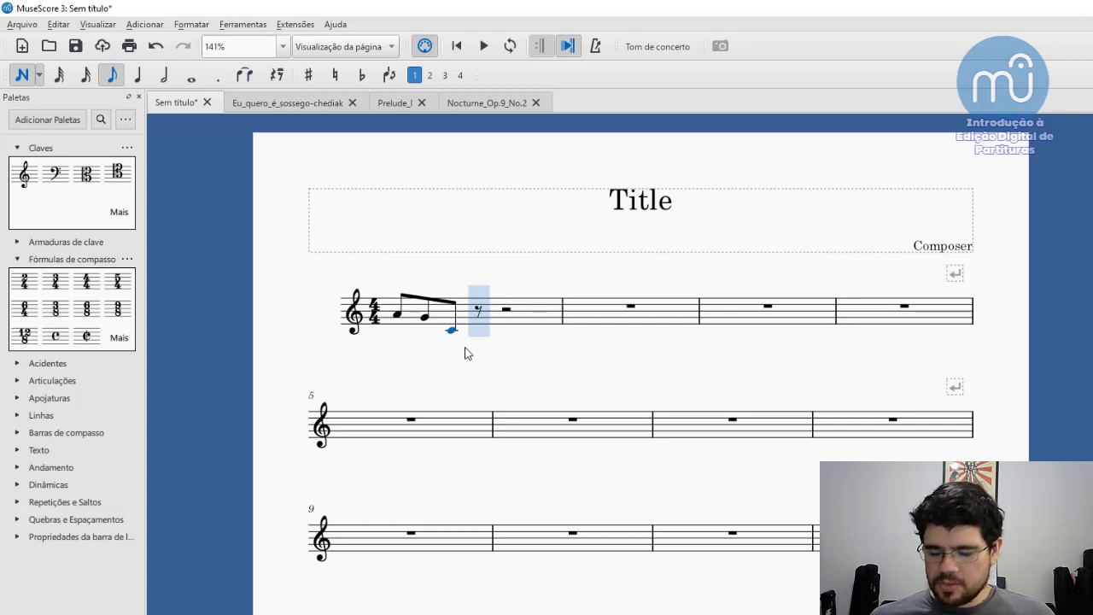
{"action": "key", "text": "ctrl+Down"}
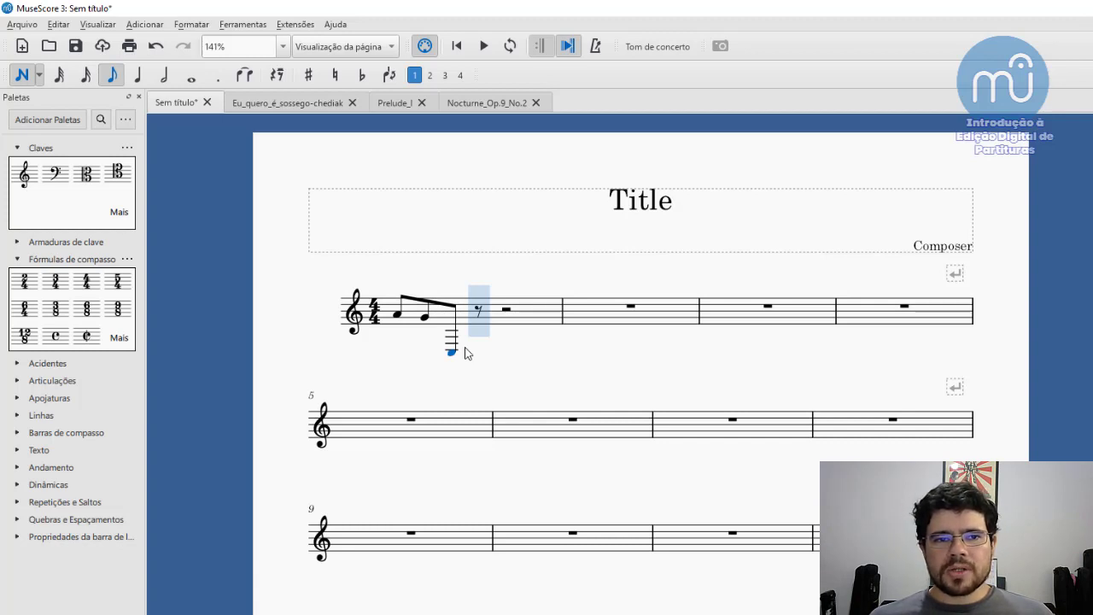
{"action": "key", "text": "ctrl+Up"}
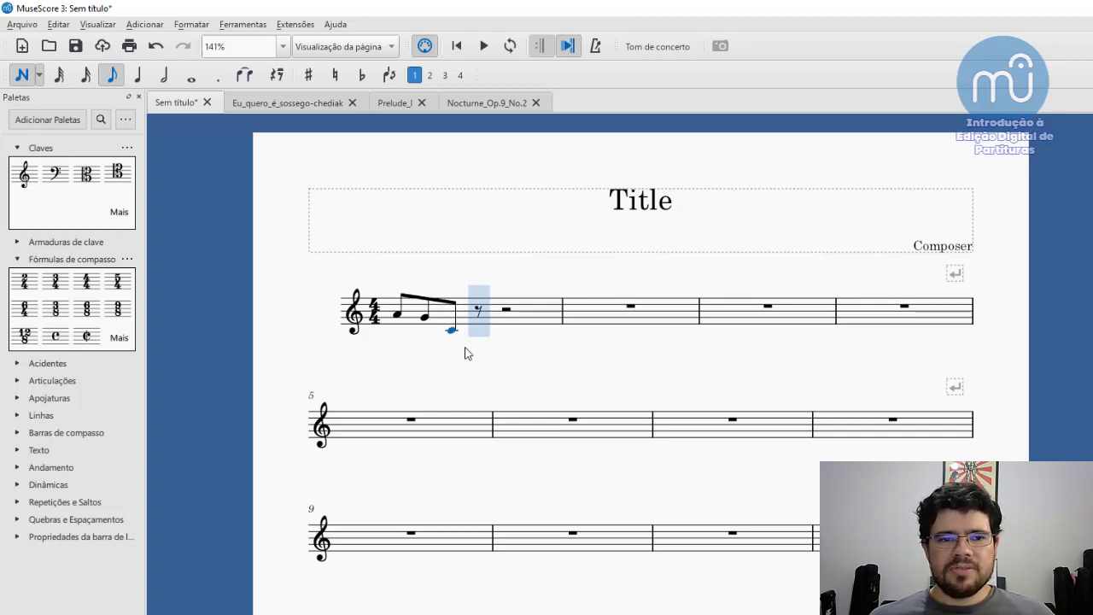
{"action": "key", "text": "ctrl+Up"}
{"action": "key", "text": "ctrl+Up"}
{"action": "key", "text": "ctrl+Down"}
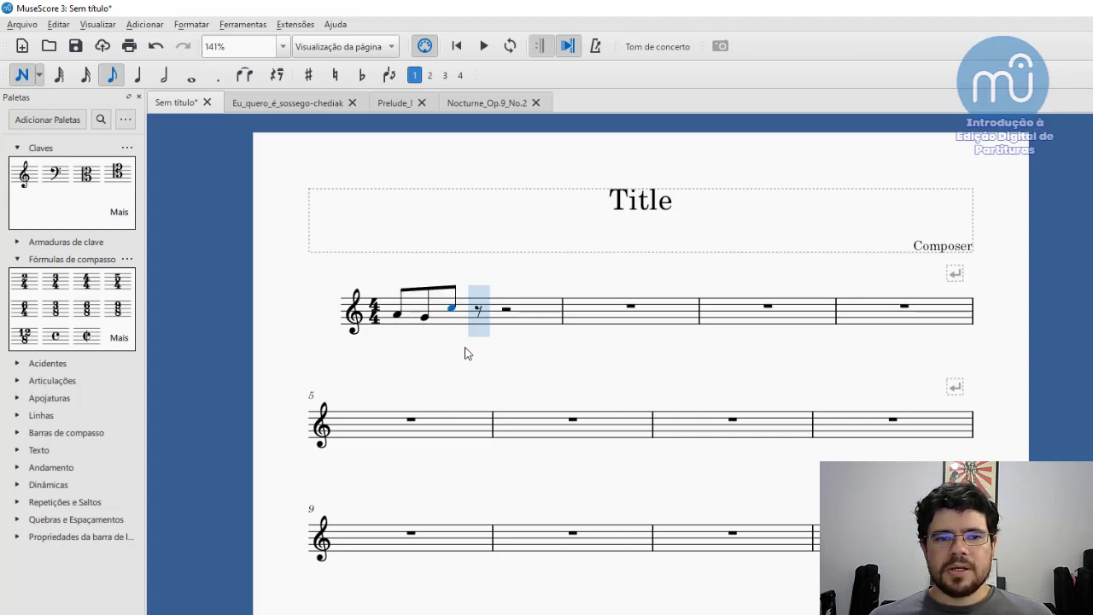
{"action": "key", "text": "ctrl+Down"}
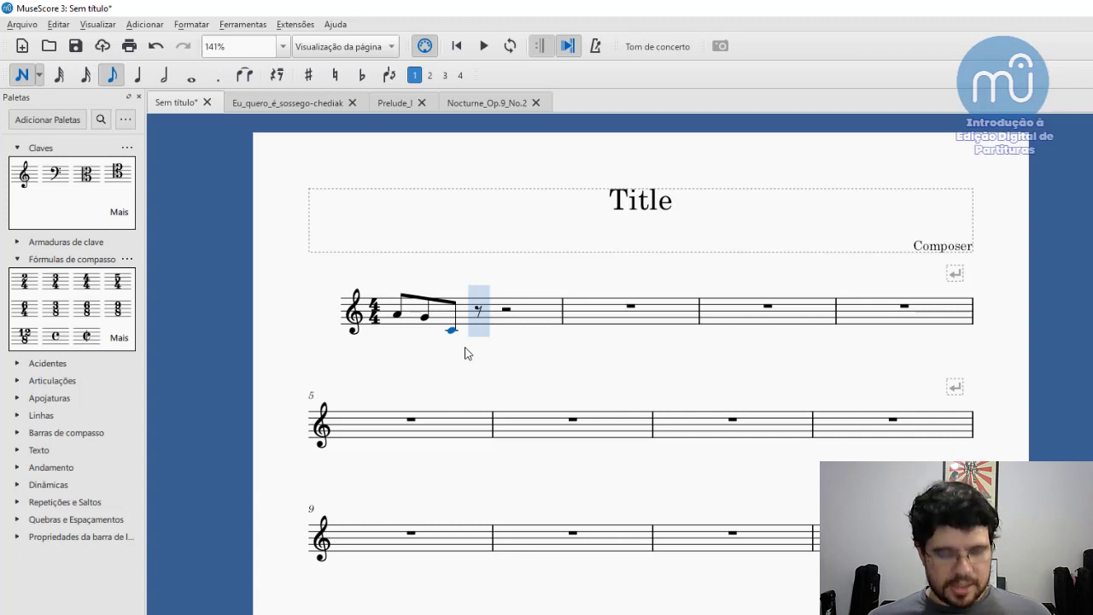
Add an eighth note D after the C in measure 1 and raise it one octave
{"action": "key", "text": "d"}
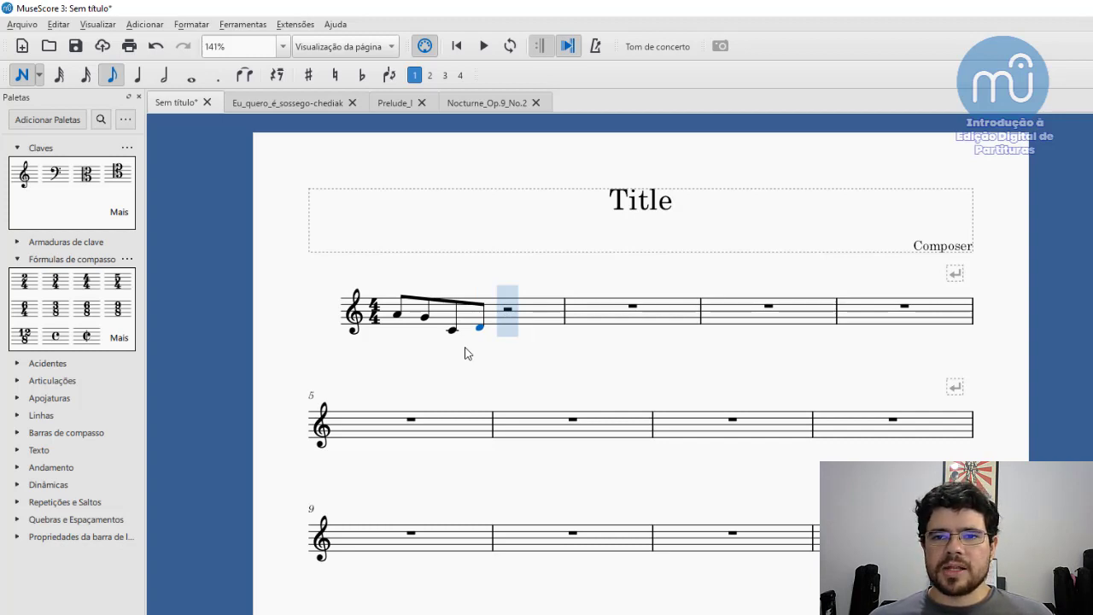
{"action": "key", "text": "ctrl+Up"}
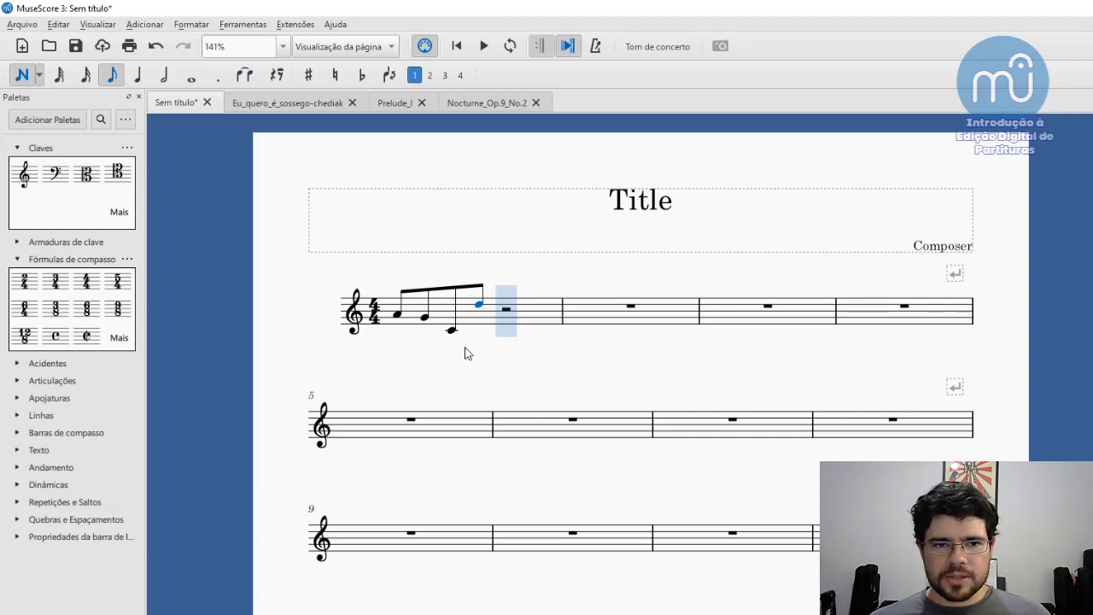
Enter an eighth note B after the D in measure 1 and lower it by a semitone
{"action": "key", "text": "b"}
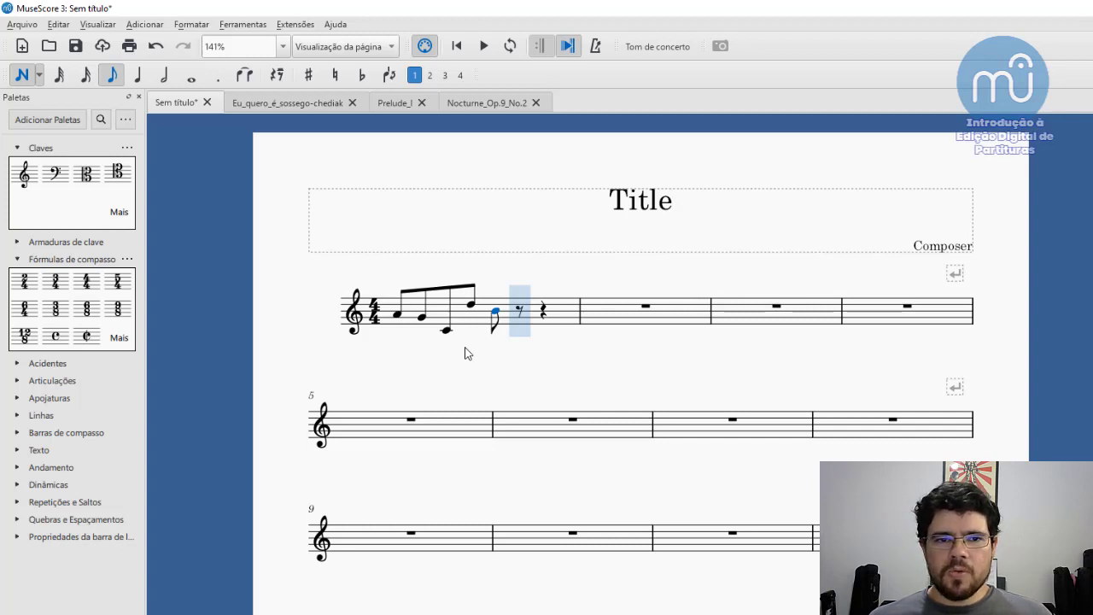
{"action": "key", "text": "Down"}
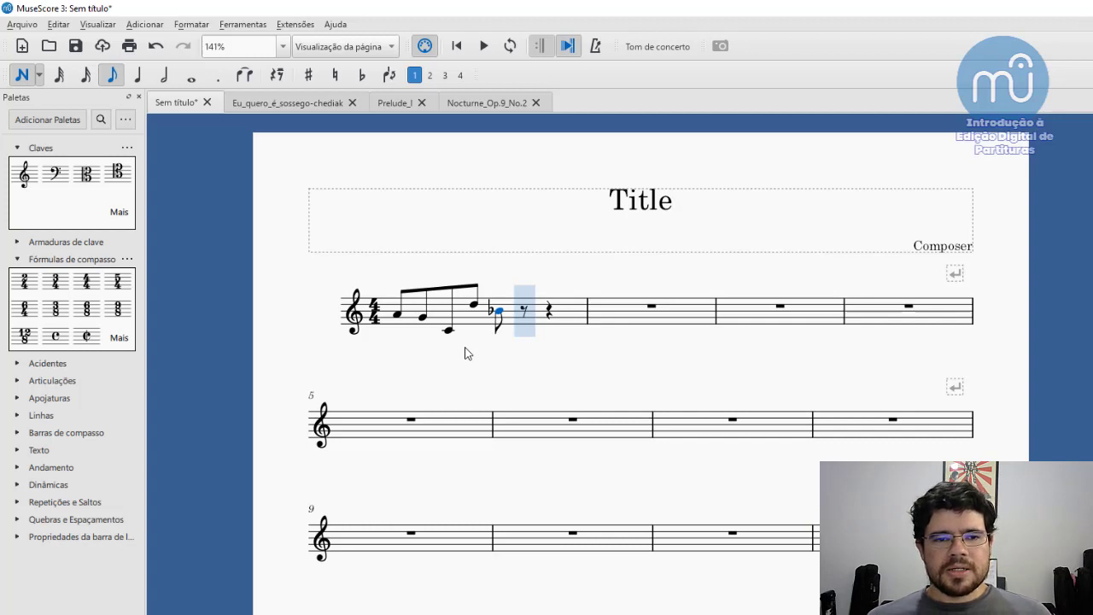
Add an eighth note D after the B flat and move it chromatically up to E and back to D
{"action": "key", "text": "c"}
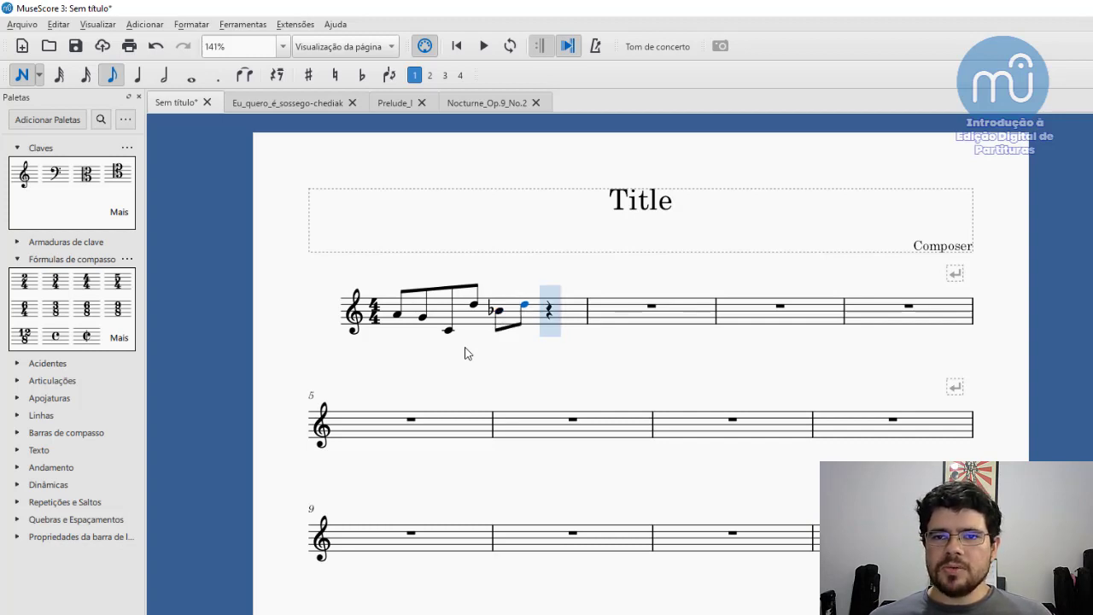
{"action": "key", "text": "Up"}
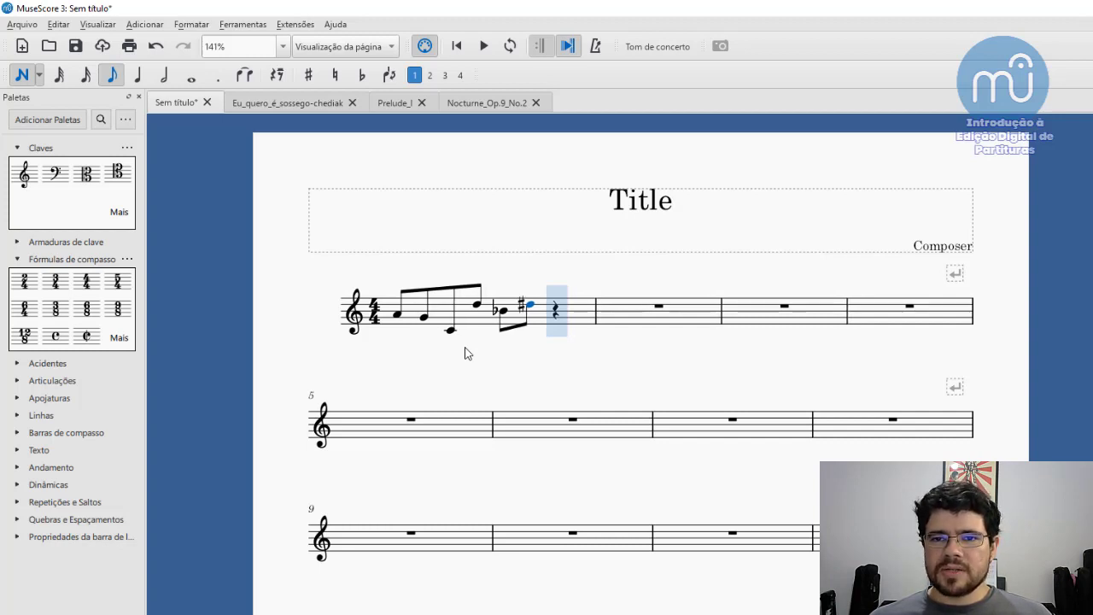
{"action": "key", "text": "Up"}
{"action": "key", "text": "Up"}
{"action": "key", "text": "Down"}
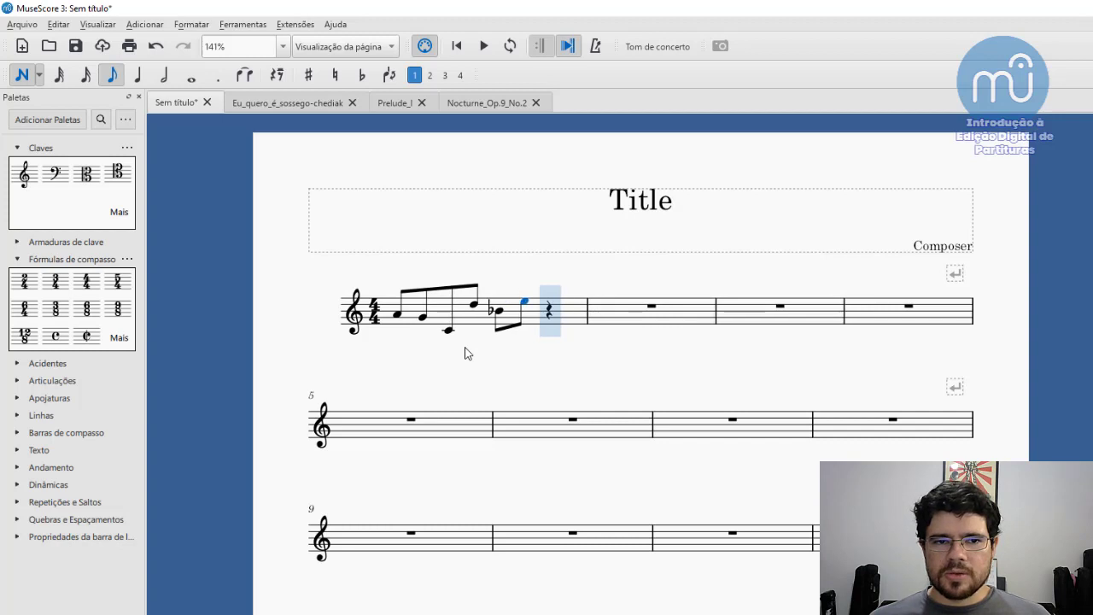
{"action": "key", "text": "Down"}
{"action": "key", "text": "Down"}
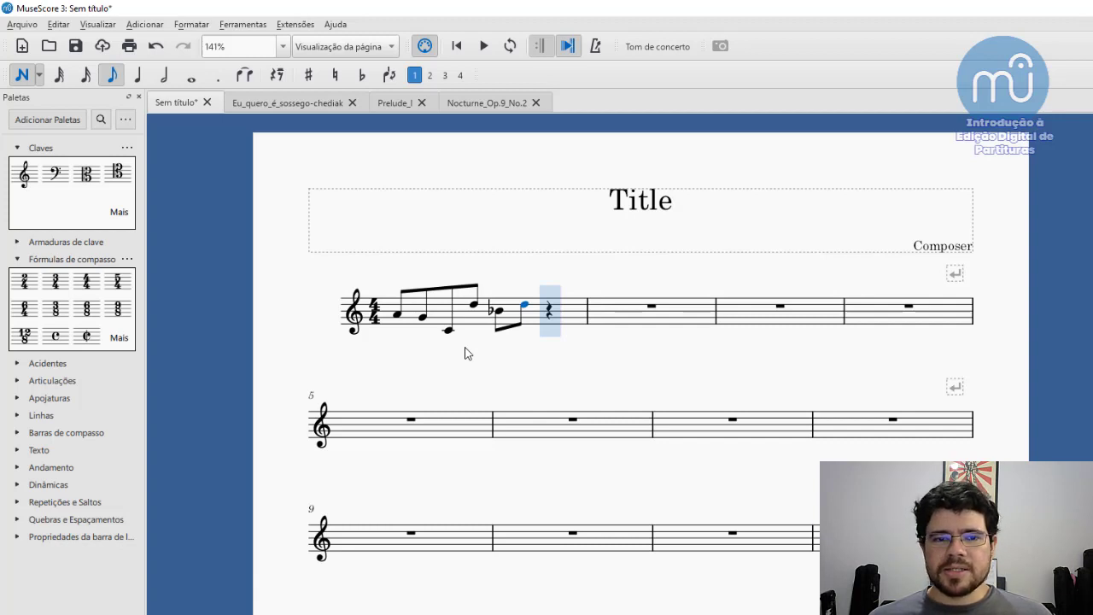
Shift the last D in measure 1 diatonically up to F, down to B natural, and back to D
{"action": "key", "text": "alt+shift+Up"}
{"action": "key", "text": "alt+shift+Up"}
{"action": "key", "text": "alt+shift+Up"}
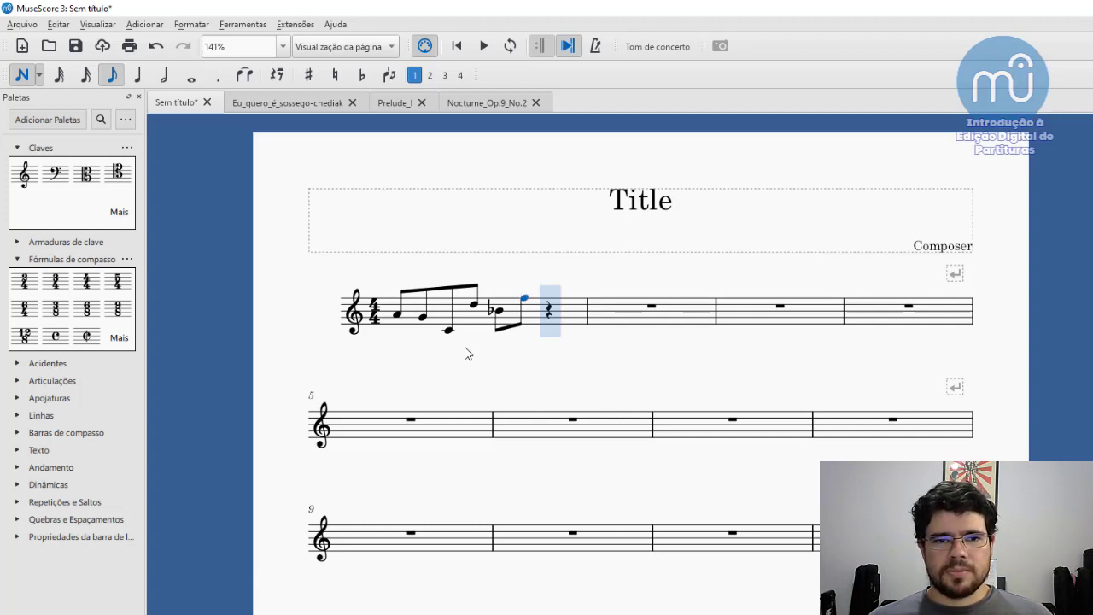
{"action": "key", "text": "alt+shift+Down"}
{"action": "key", "text": "alt+shift+Down"}
{"action": "key", "text": "Down"}
{"action": "key", "text": "Down"}
{"action": "key", "text": "Down"}
{"action": "key", "text": "Down"}
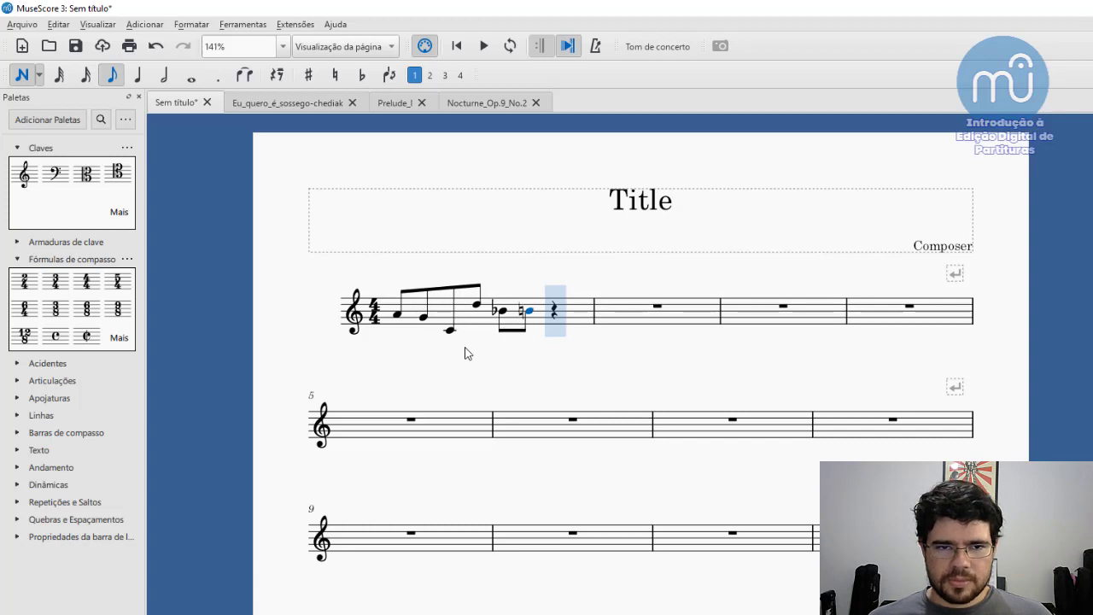
{"action": "key", "text": "Up"}
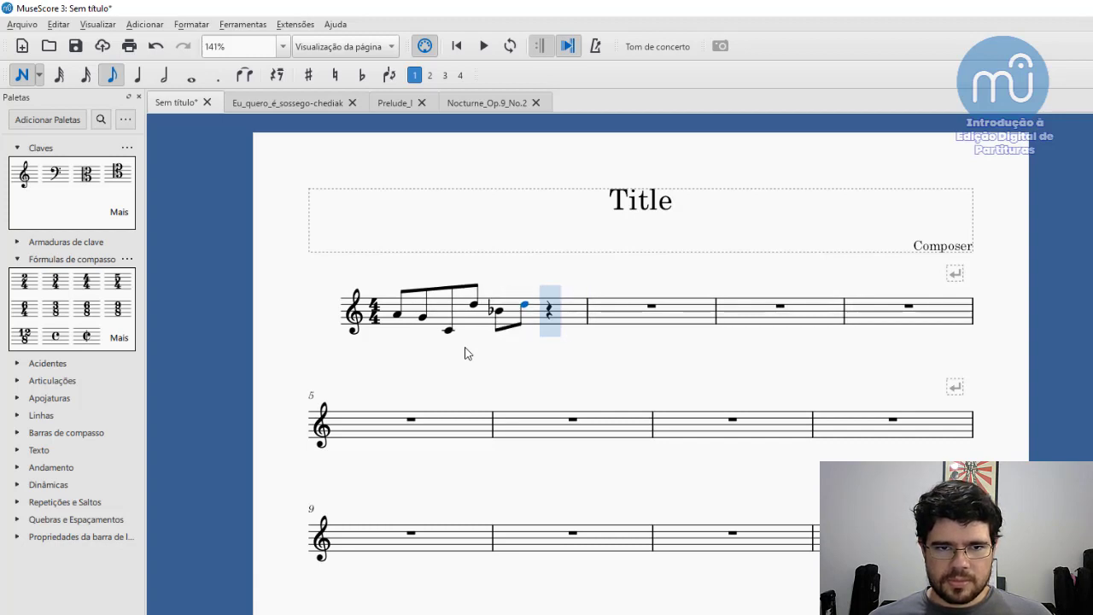
{"action": "key", "text": "ctrl+z"}
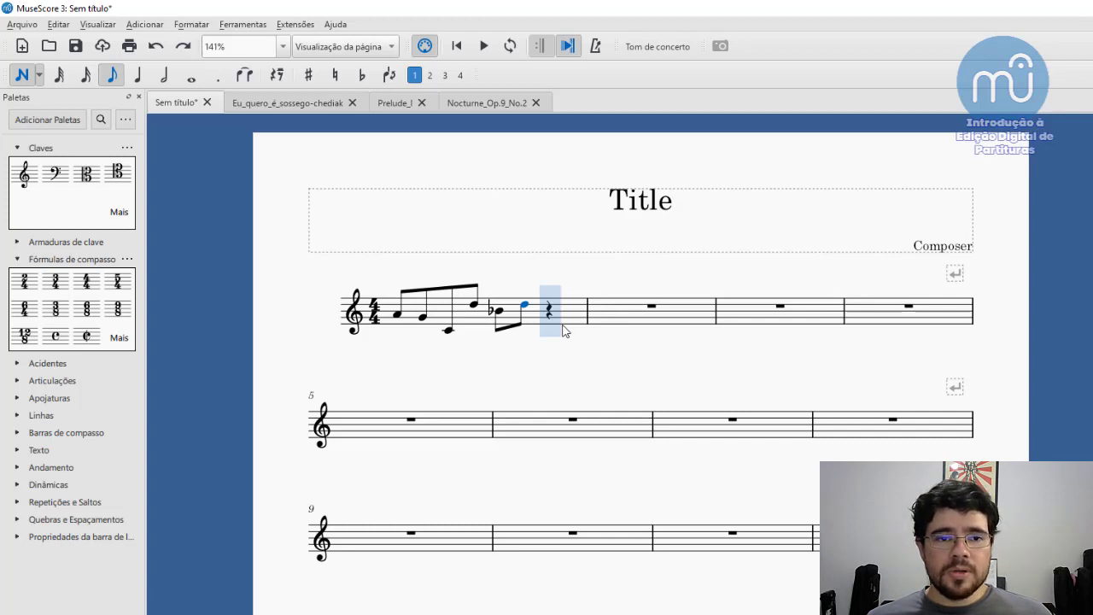
Stack F and C above the last D as a chord and undo them, then re-add the F and undo back to the natural B
{"action": "key", "text": "Up"}
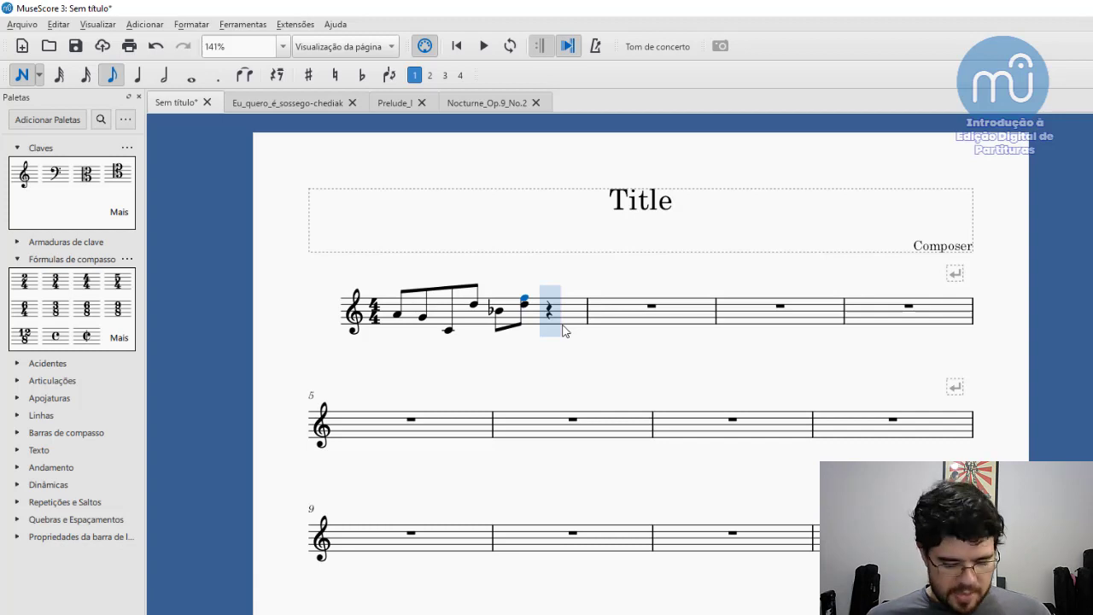
{"action": "key", "text": "shift+c"}
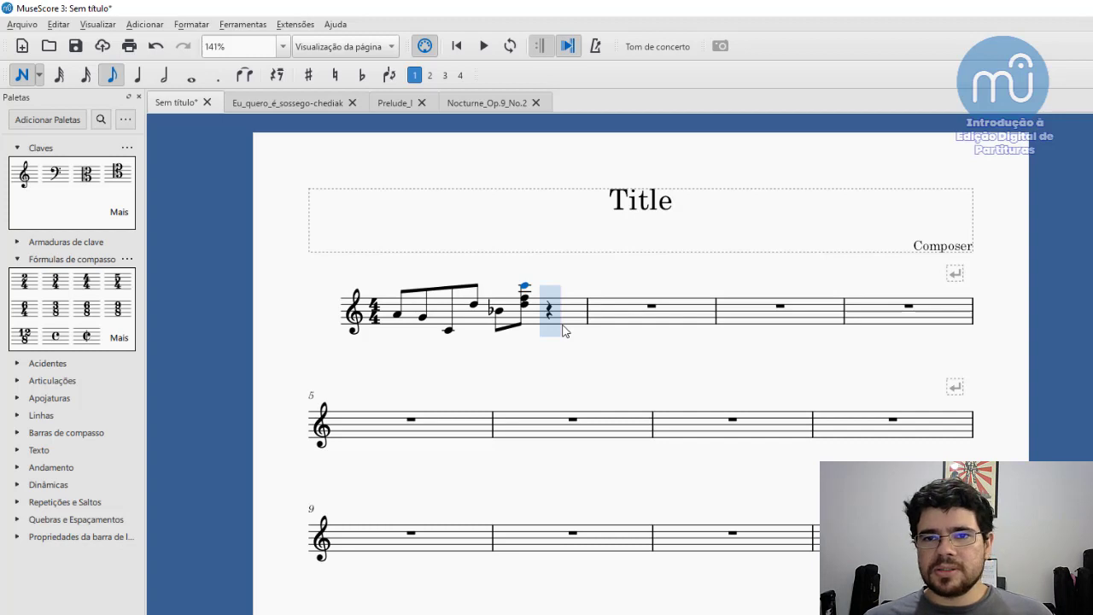
{"action": "key", "text": "ctrl+z"}
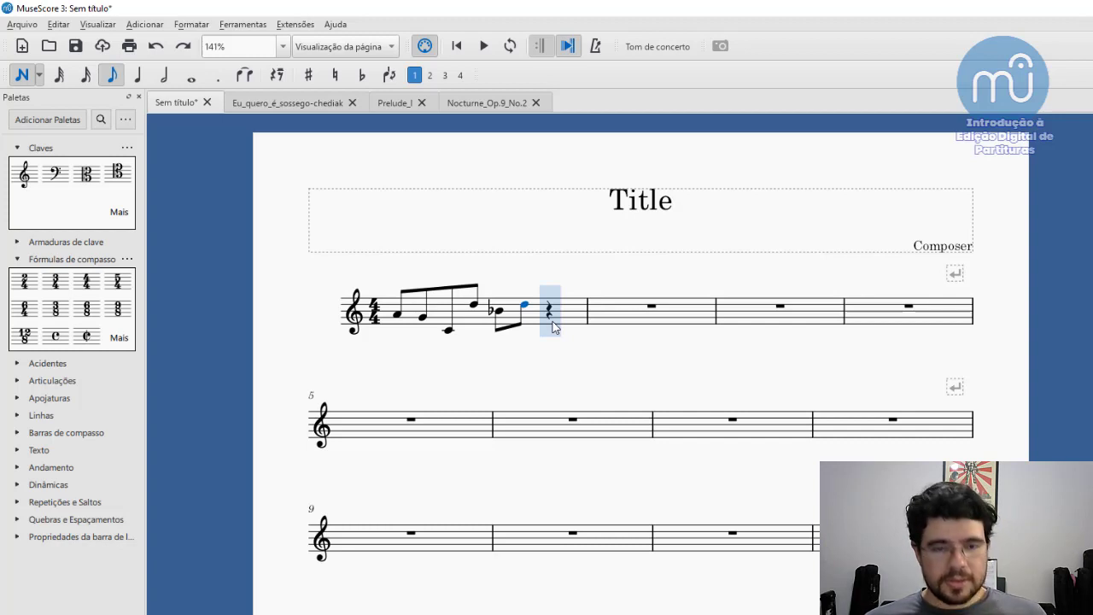
{"action": "key", "text": "Up"}
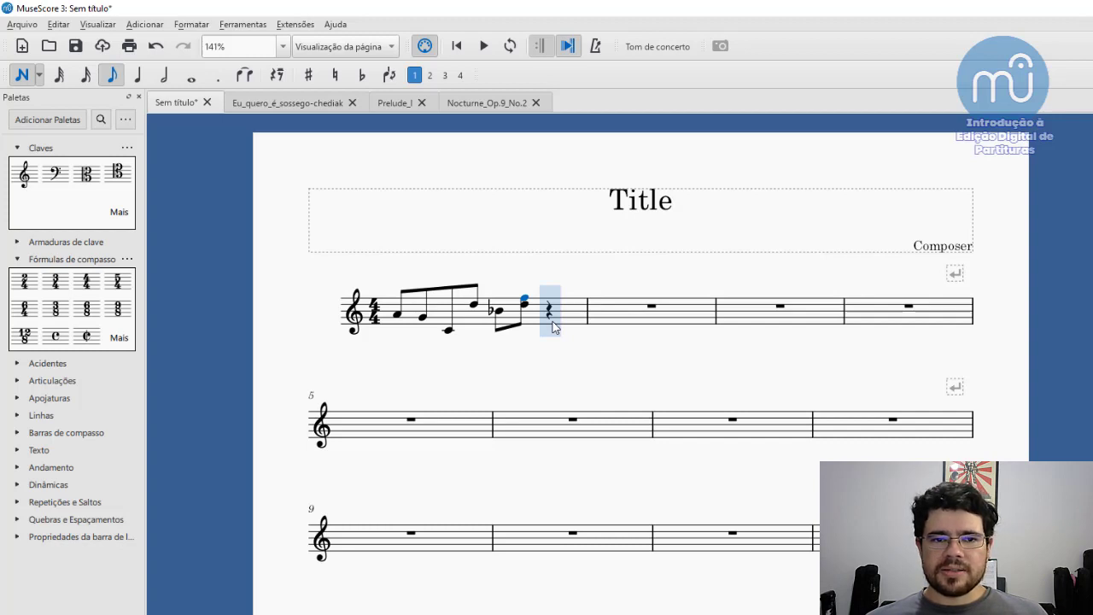
{"action": "key", "text": "ctrl+z"}
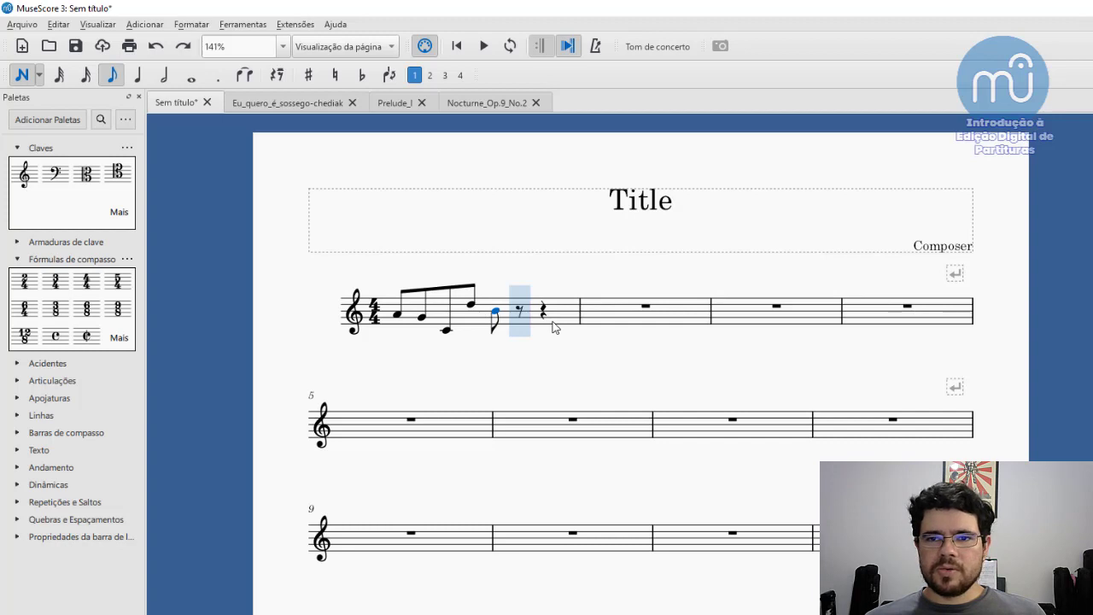
Complete measure 1 with an eighth-note chord of F and D, an eighth rest and an eighth note C
{"action": "key", "text": "e"}
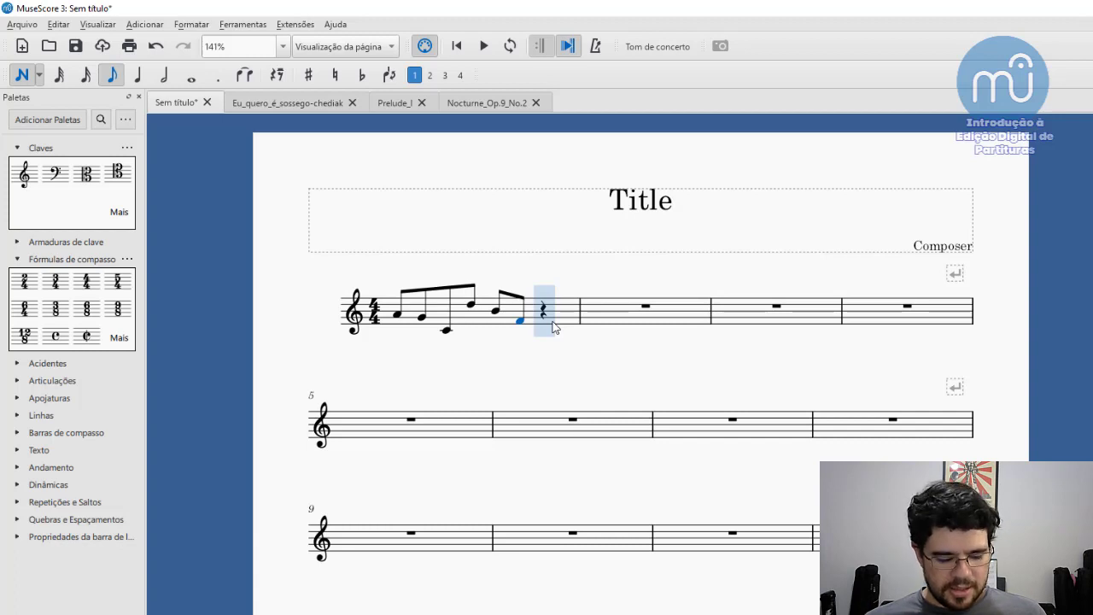
{"action": "key", "text": "shift+d"}
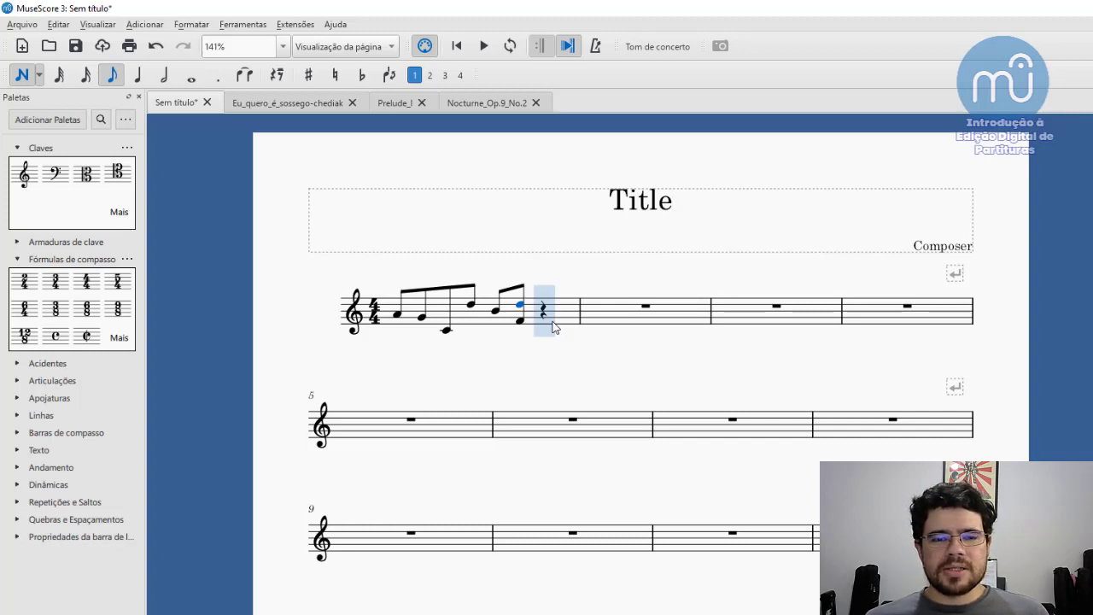
{"action": "key", "text": "0"}
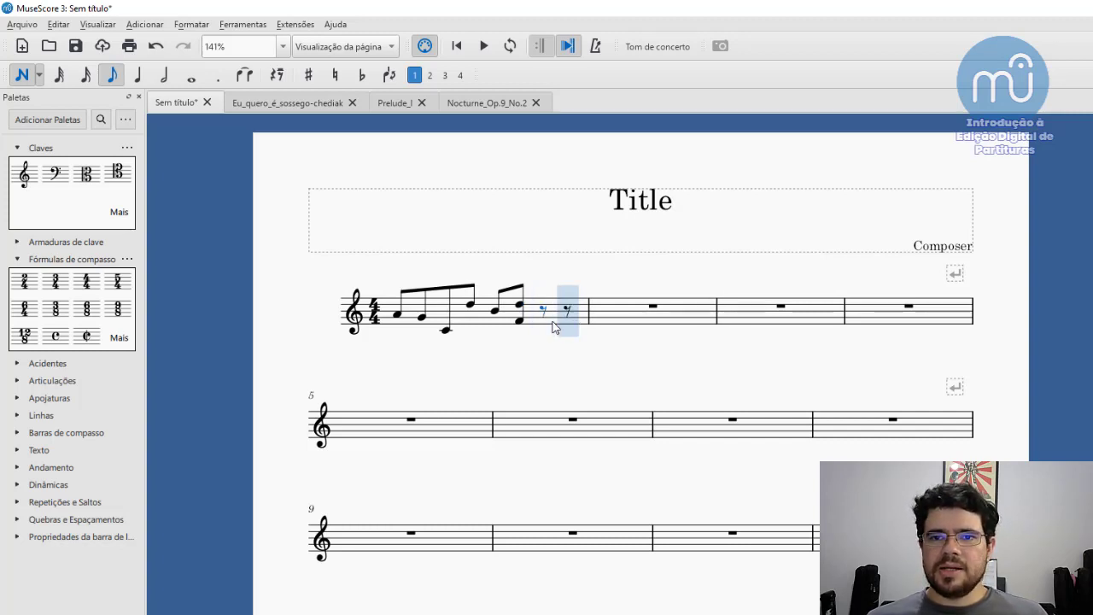
{"action": "key", "text": "Right"}
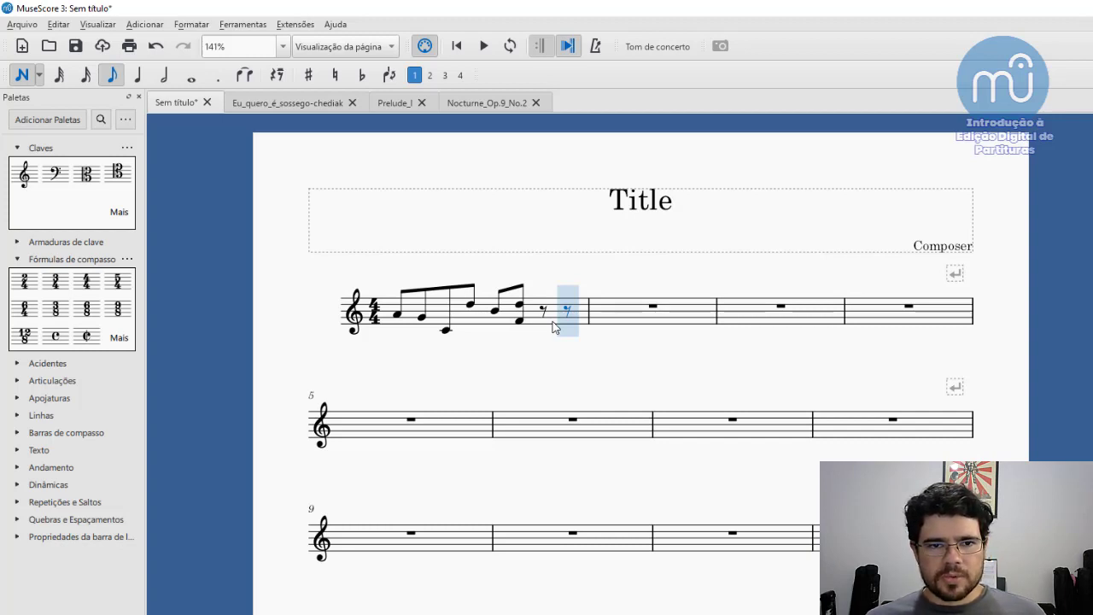
{"action": "key", "text": "c"}
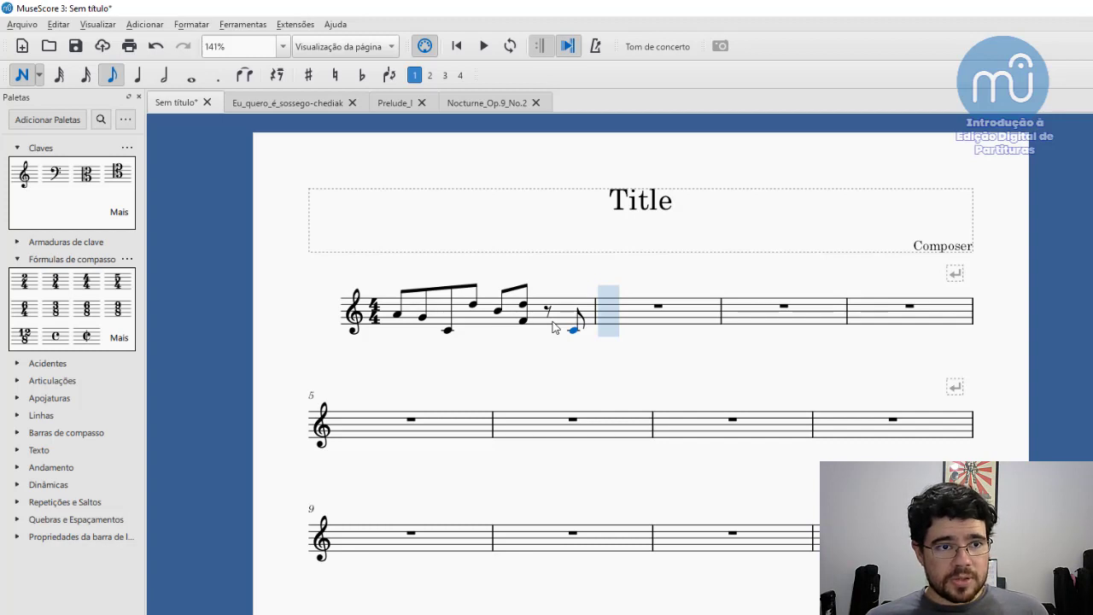
Tie the final C of measure 1 to a quarter-note C in measure 2 and slur that C over two quarter-note Ds
{"action": "key", "text": "5"}
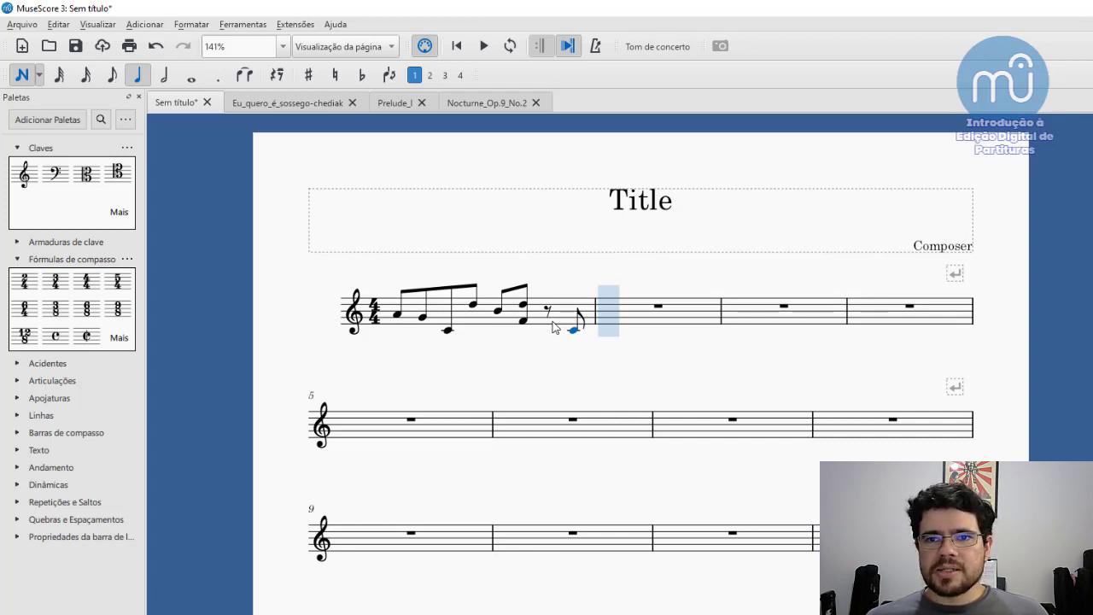
{"action": "key", "text": "plus"}
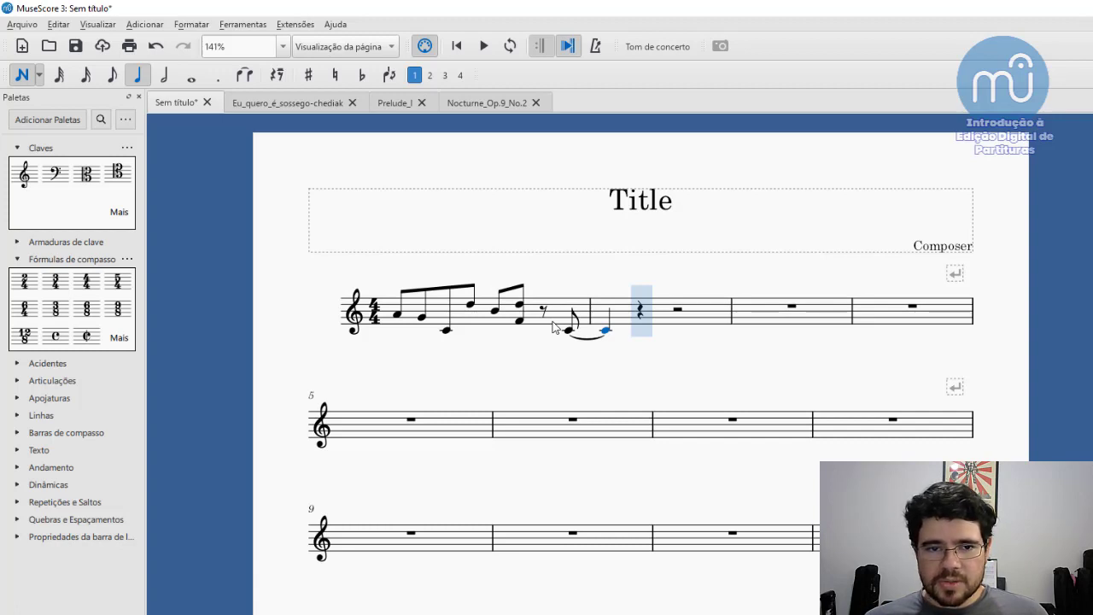
{"action": "key", "text": "plus"}
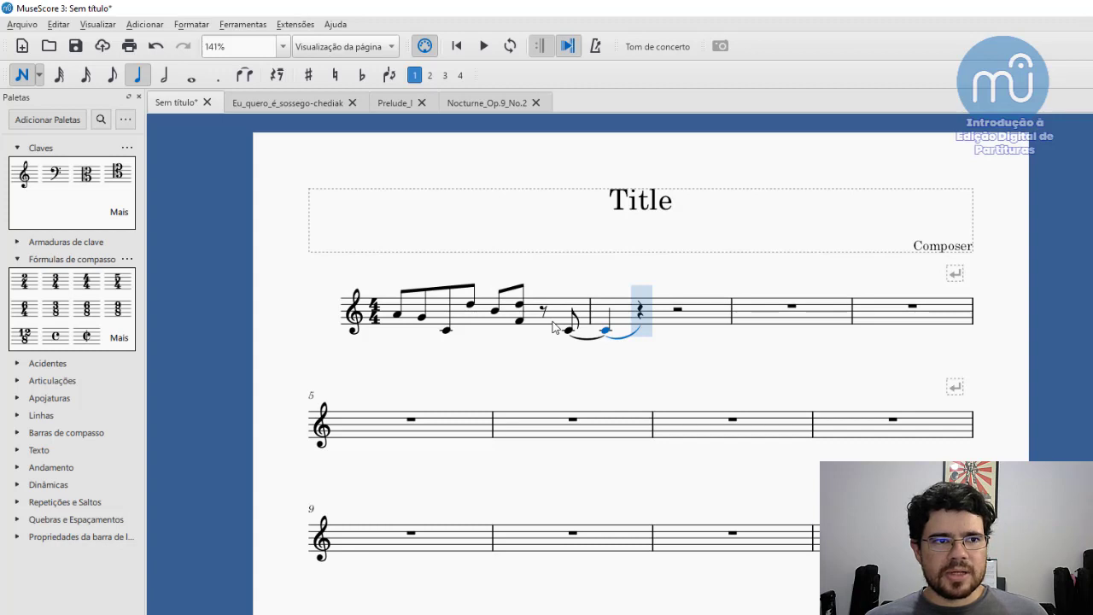
{"action": "key", "text": "c"}
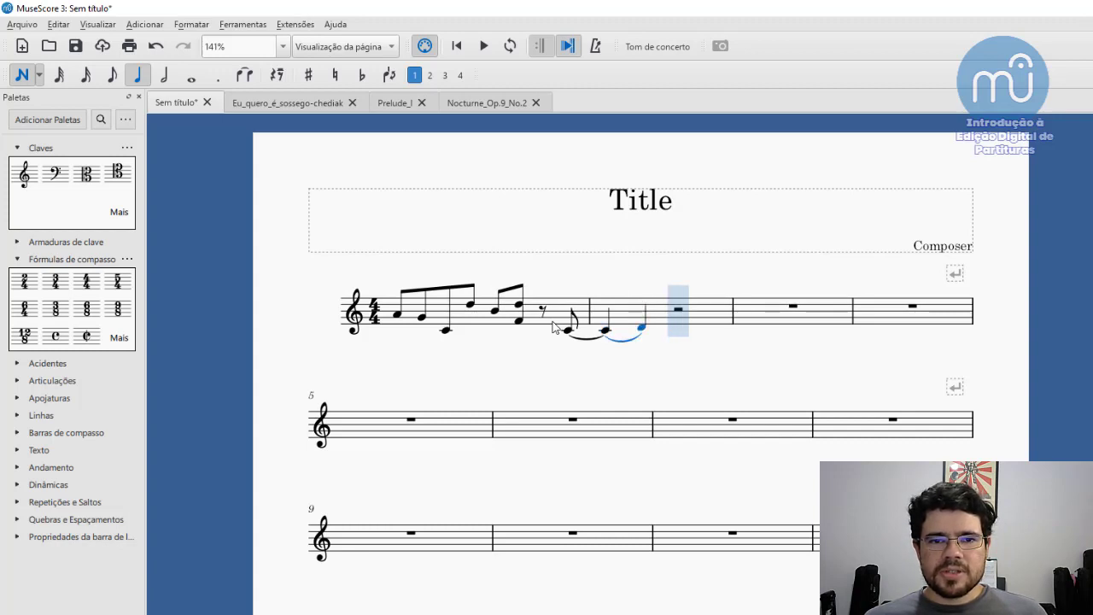
{"action": "key", "text": "d"}
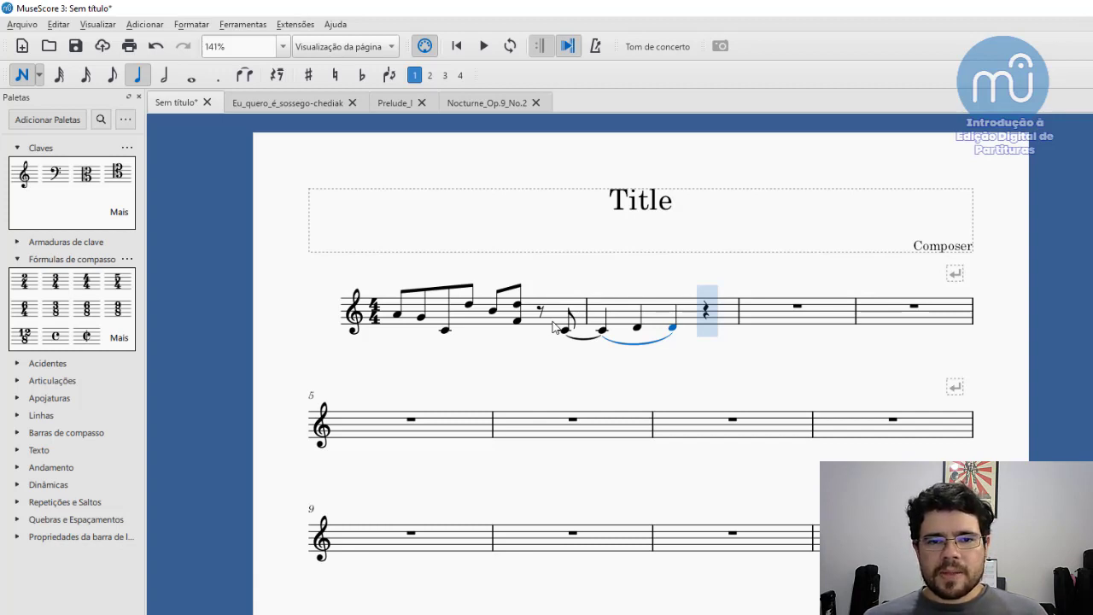
{"action": "key", "text": "s"}
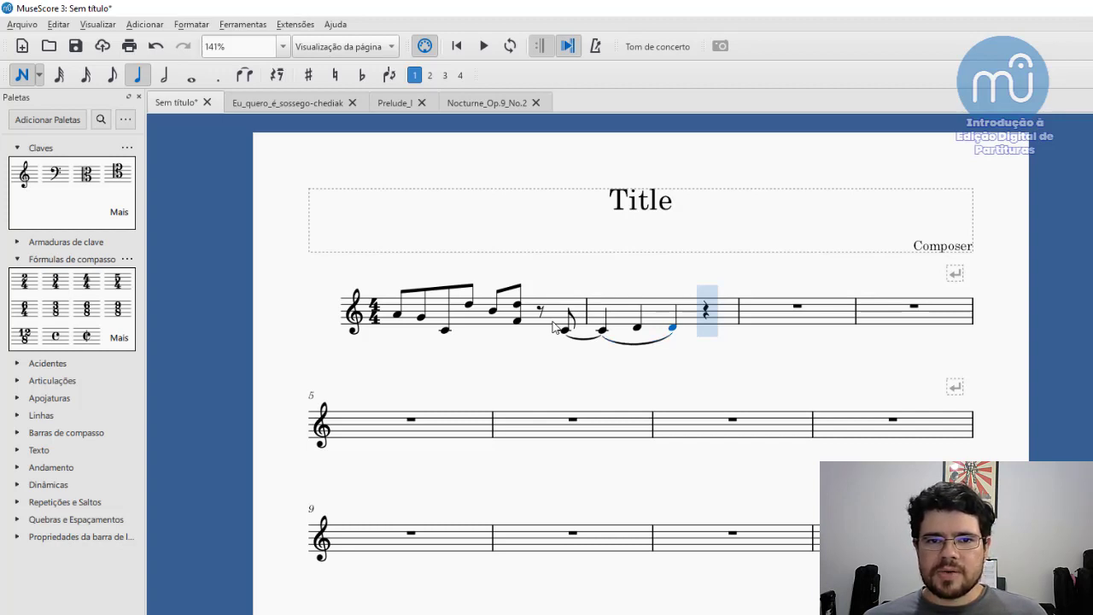
Fill the last beat of measure 2 with two eighth-note Fs and leave note input
{"action": "key", "text": "3"}
{"action": "key", "text": "4"}
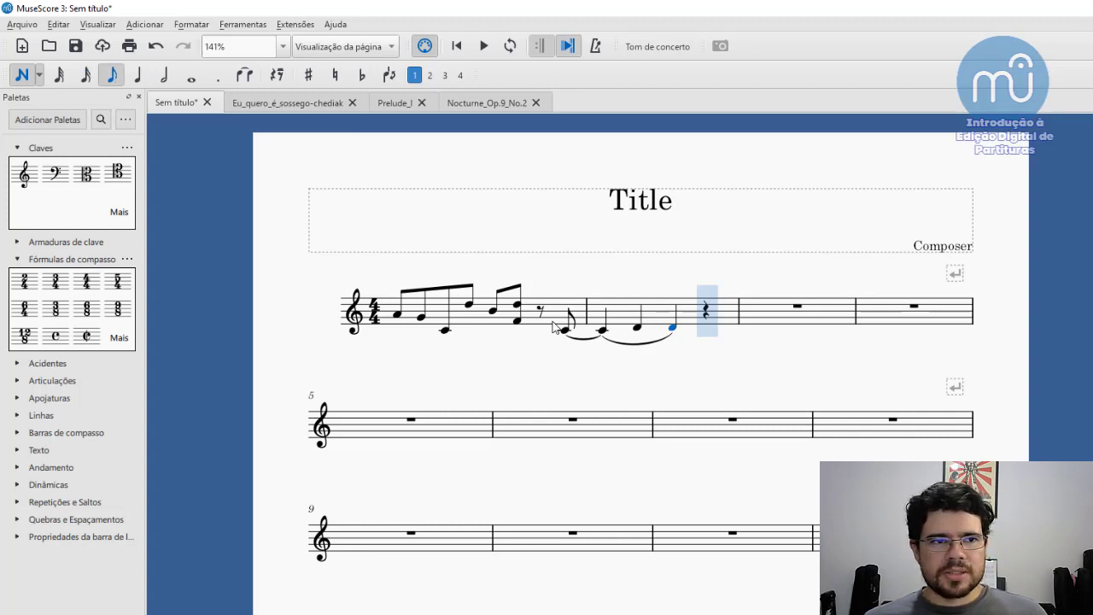
{"action": "key", "text": "f"}
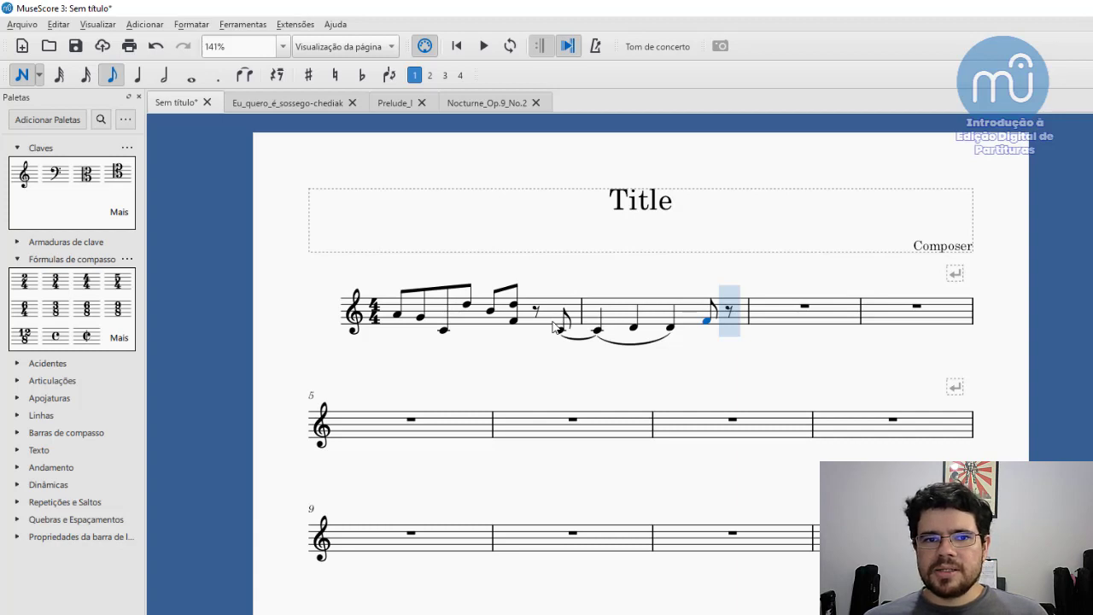
{"action": "key", "text": "ctrl+z"}
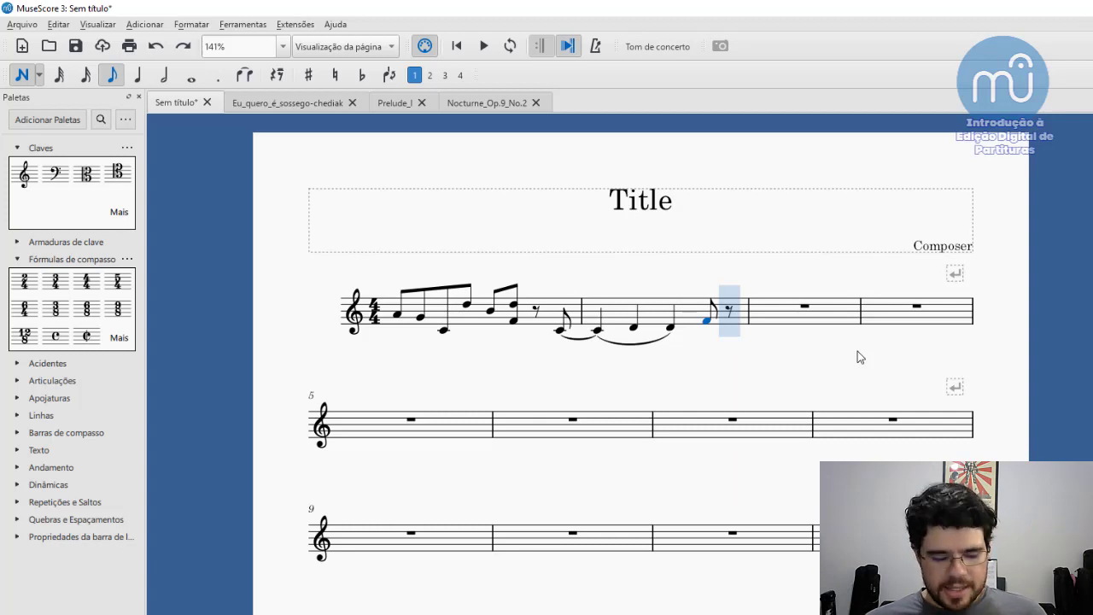
{"action": "key", "text": "f"}
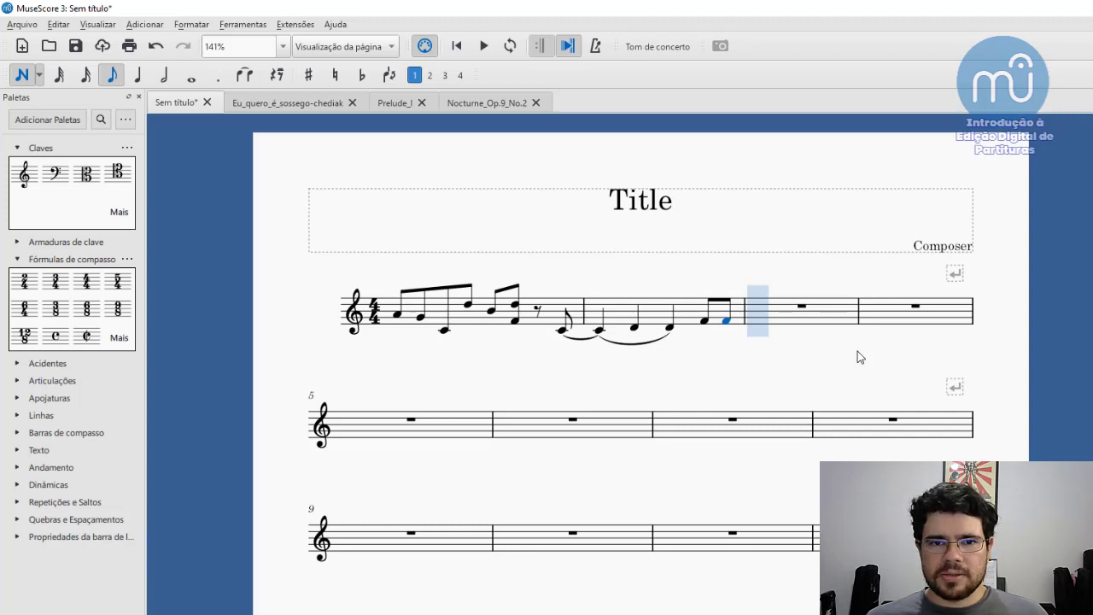
{"action": "key", "text": "Escape"}
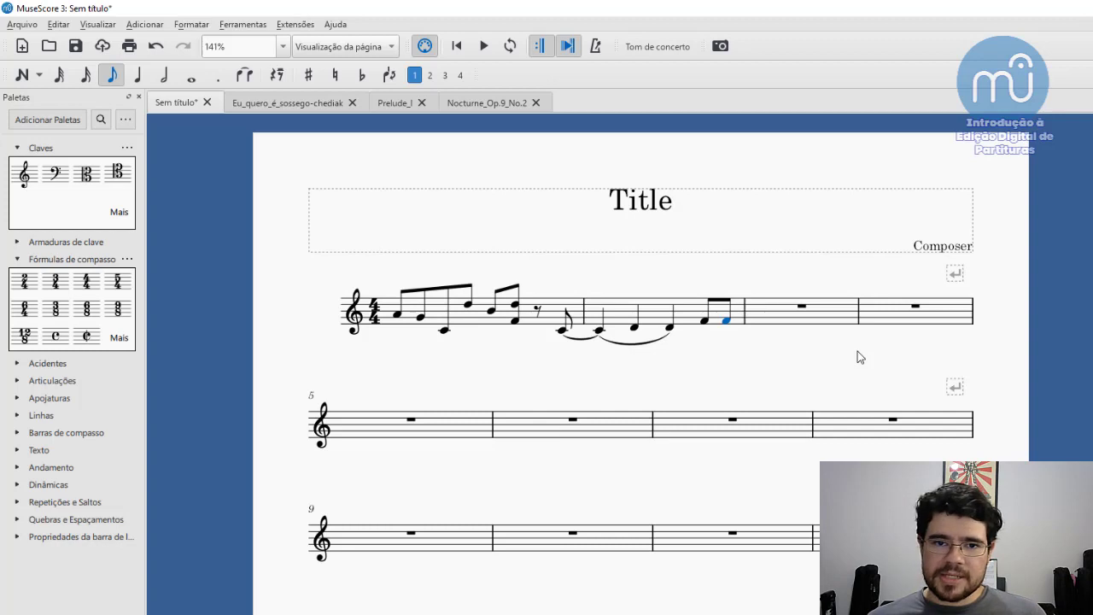
Select all of measure 2 and repeat it into measure 3
{"action": "key", "text": "ctrl+shift+Left"}
{"action": "key", "text": "r"}
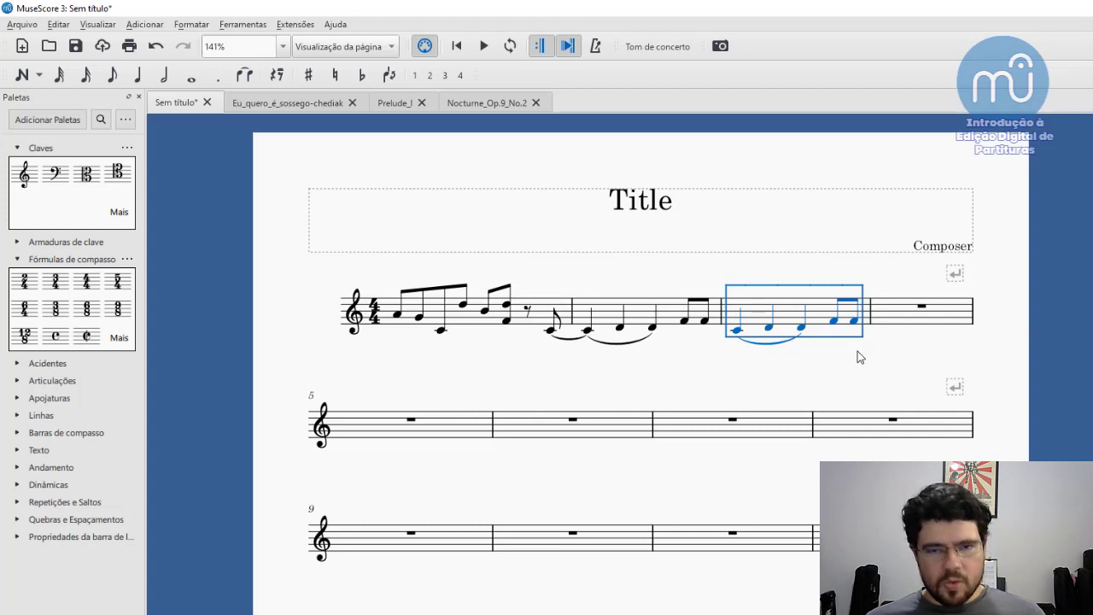
Extend the range selection back over measures 2 and 3, repeat it into measures 4 and 5, and move on to measure 6
{"action": "key", "text": "shift+Left"}
{"action": "key", "text": "shift+Left"}
{"action": "key", "text": "shift+Left"}
{"action": "key", "text": "shift+Left"}
{"action": "key", "text": "shift+Left"}
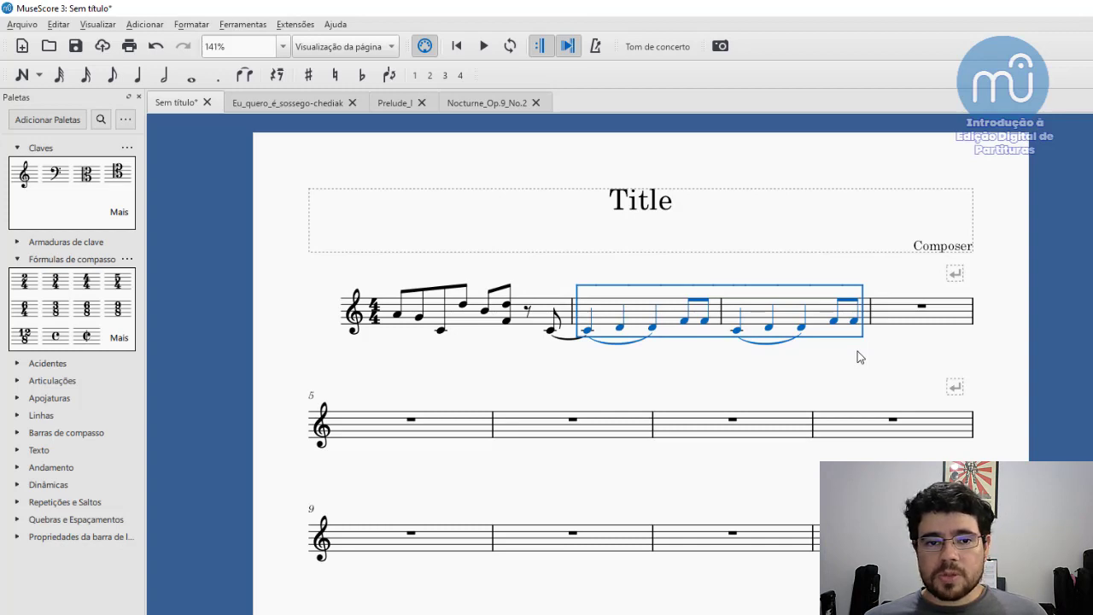
{"action": "key", "text": "r"}
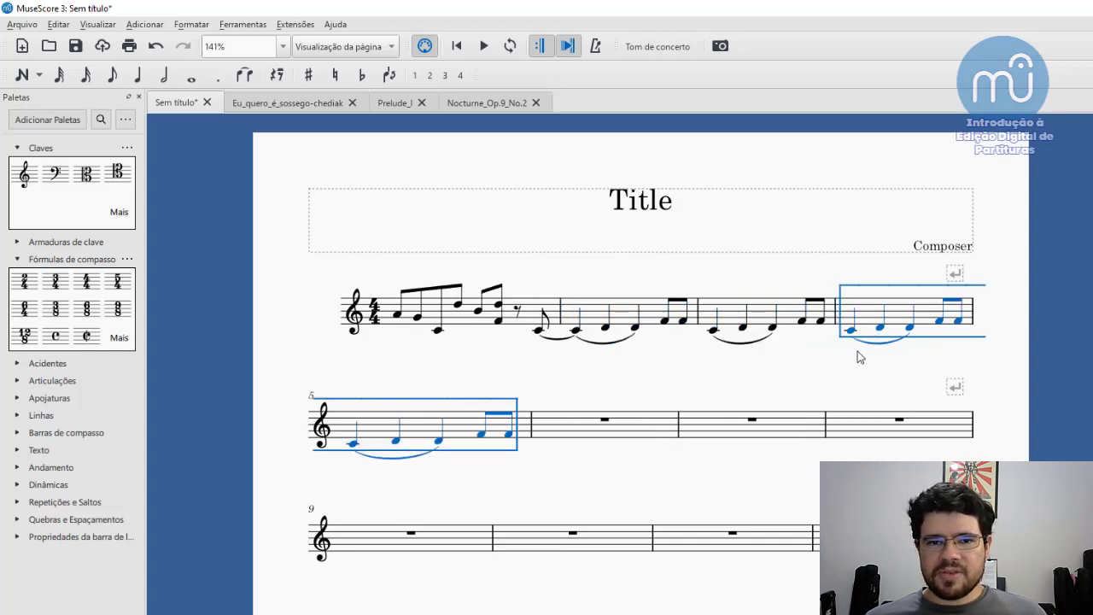
{"action": "key", "text": "Right"}
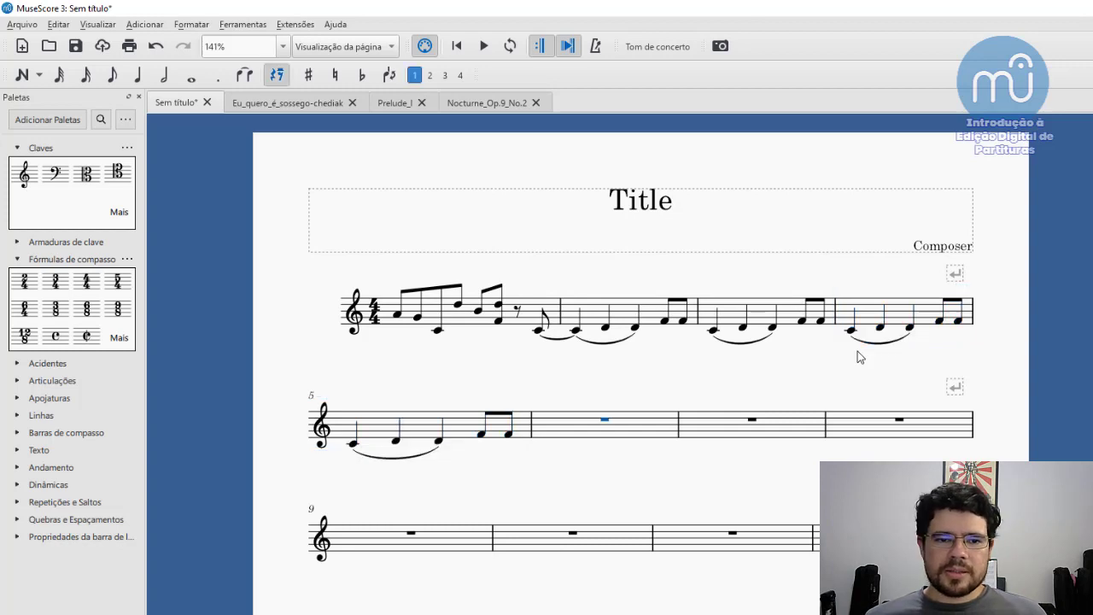
Select the last quarter-note D and two eighth-note Fs of measure 5 and repeat them into measure 6
{"action": "key", "text": "Left"}
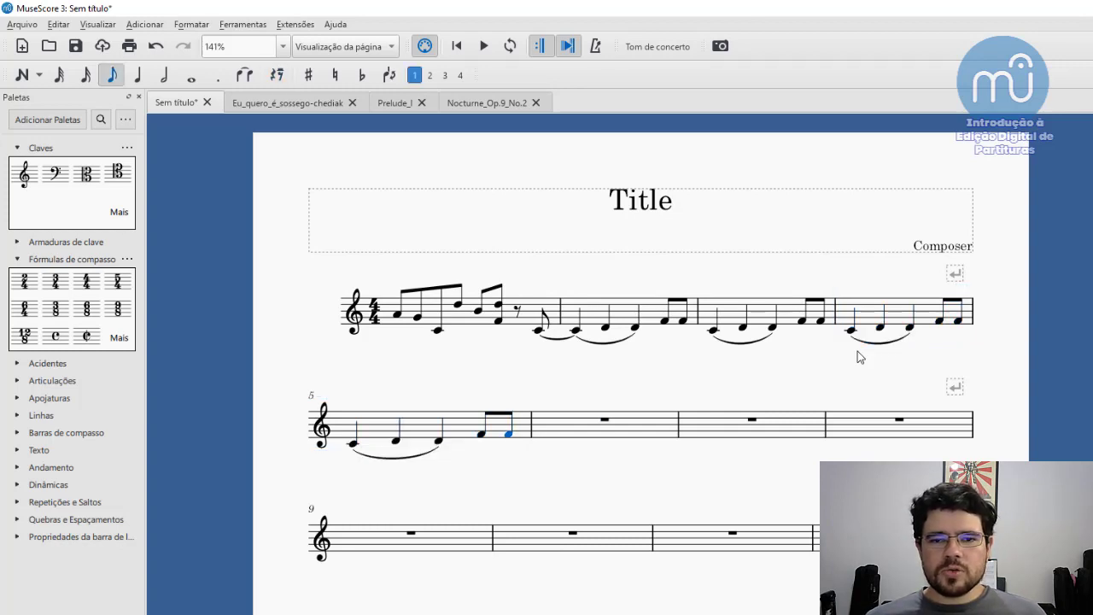
{"action": "key", "text": "shift+Left"}
{"action": "key", "text": "shift+Left"}
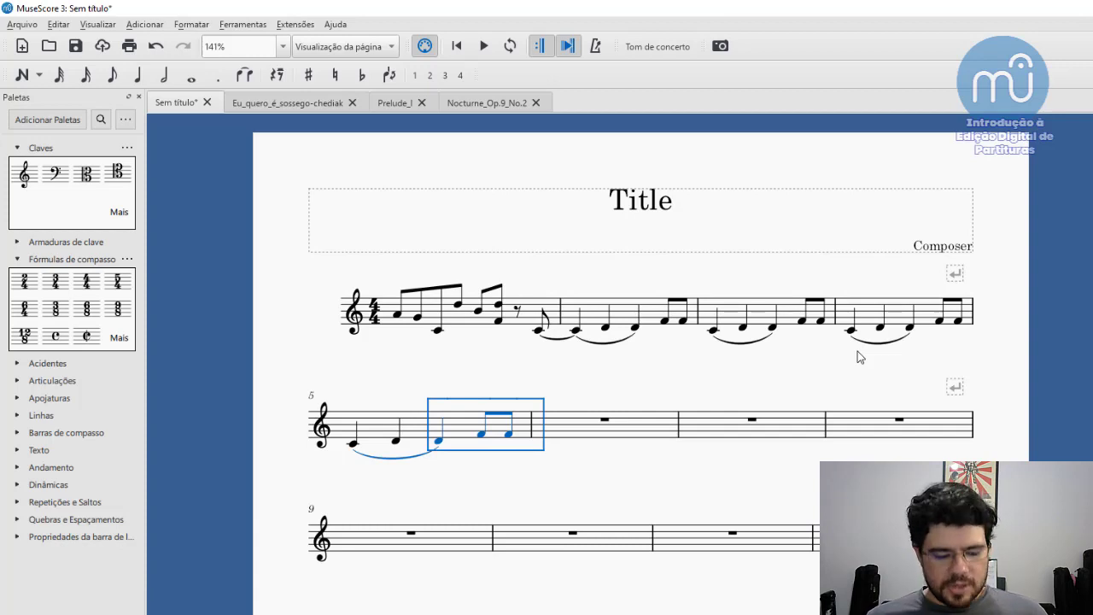
{"action": "key", "text": "r"}
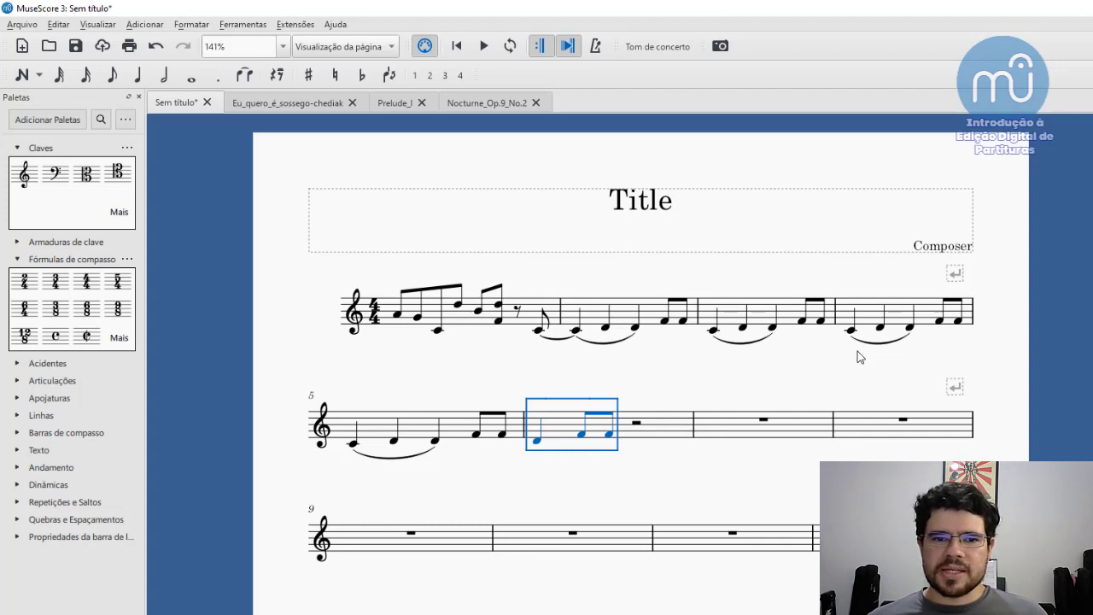
Raise the repeated notes in measure 6 by four semitones and lower them by four semitones again
{"action": "key", "text": "Up"}
{"action": "key", "text": "Up"}
{"action": "key", "text": "Up"}
{"action": "key", "text": "Up"}
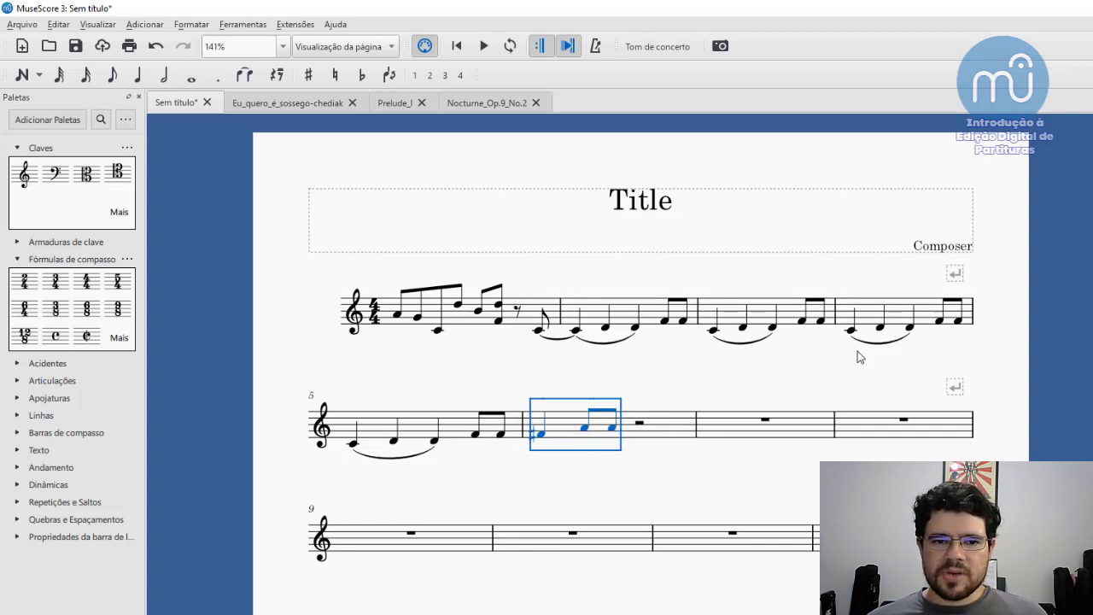
{"action": "key", "text": "Down"}
{"action": "key", "text": "Down"}
{"action": "key", "text": "Down"}
{"action": "key", "text": "Down"}
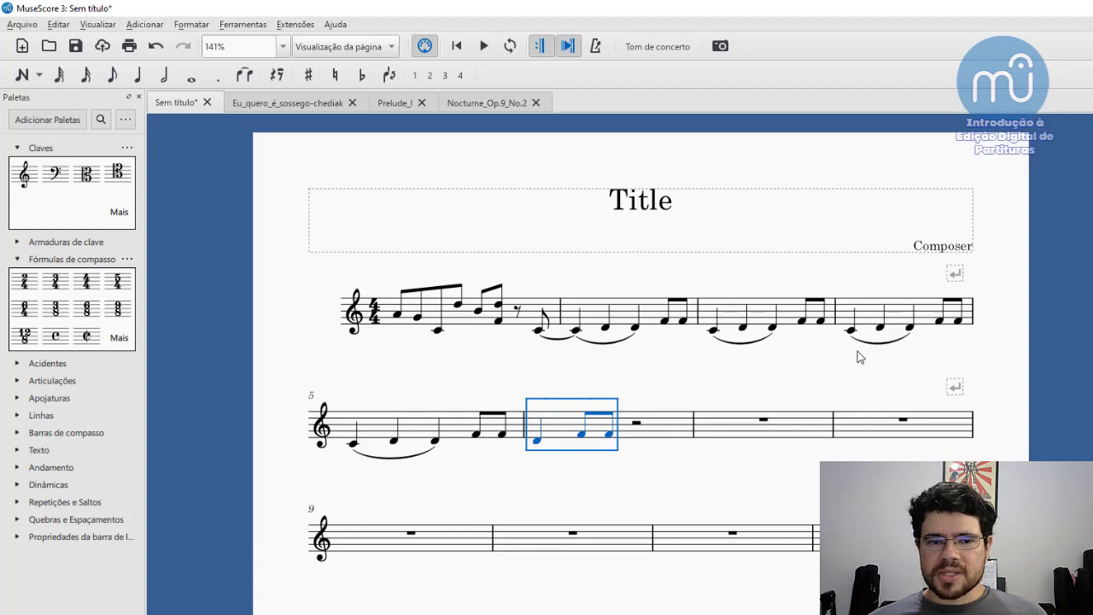
Move the measure 6 notes an octave up and back, an octave down and back, and delete them
{"action": "key", "text": "ctrl+Up"}
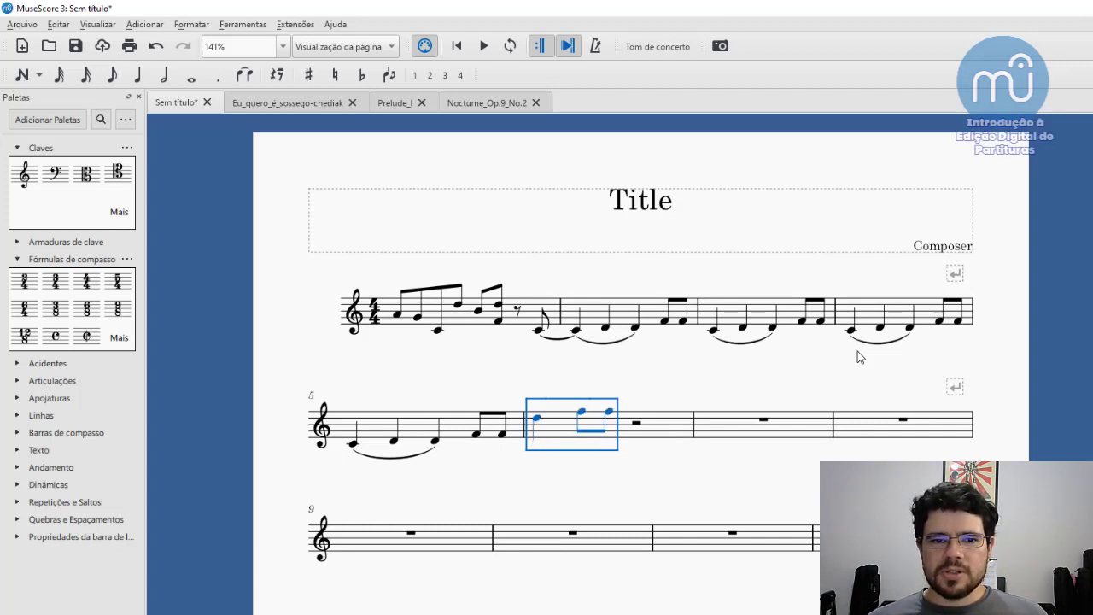
{"action": "key", "text": "ctrl+Down"}
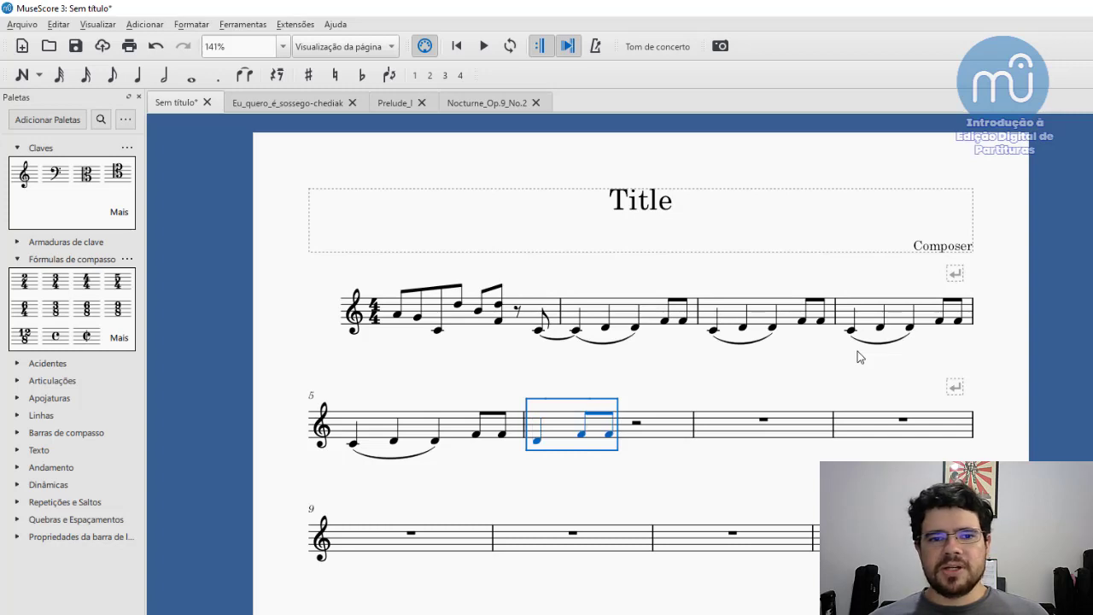
{"action": "key", "text": "ctrl+Down"}
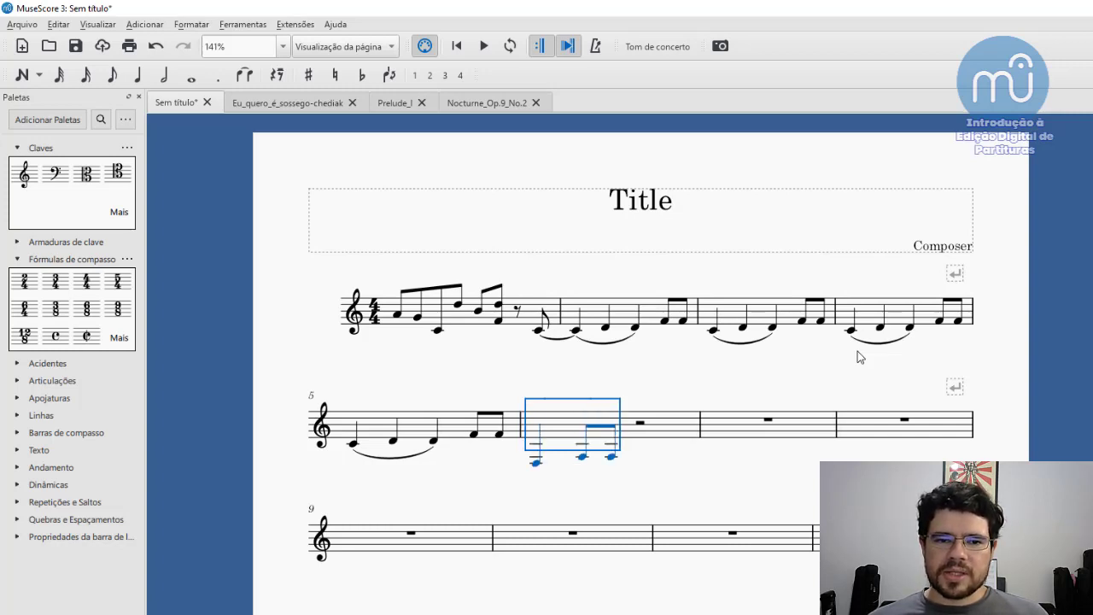
{"action": "key", "text": "ctrl+Up"}
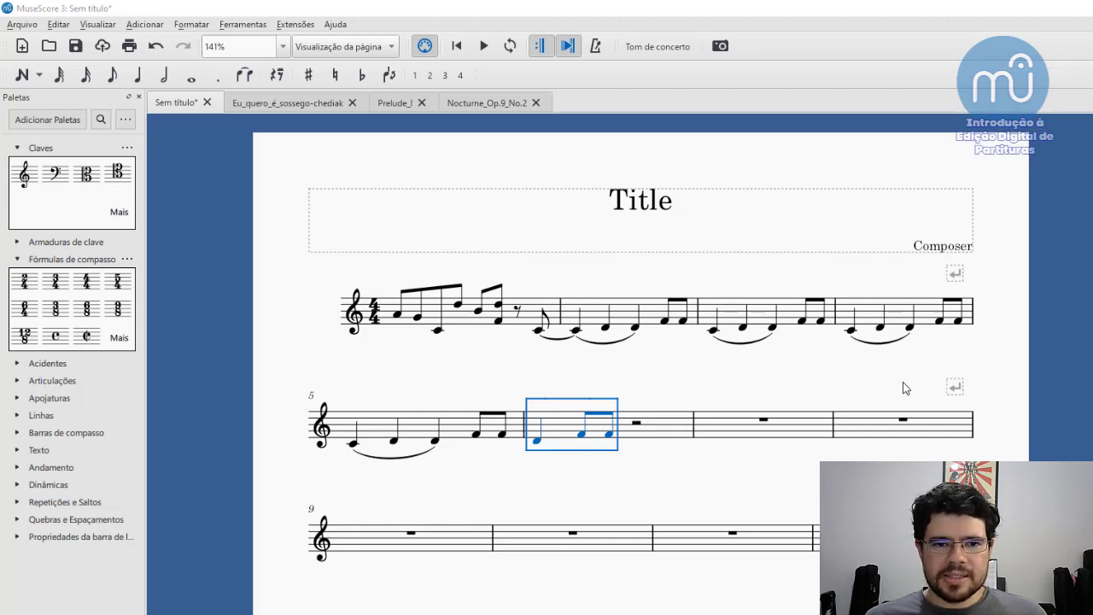
{"action": "key", "text": "Delete"}
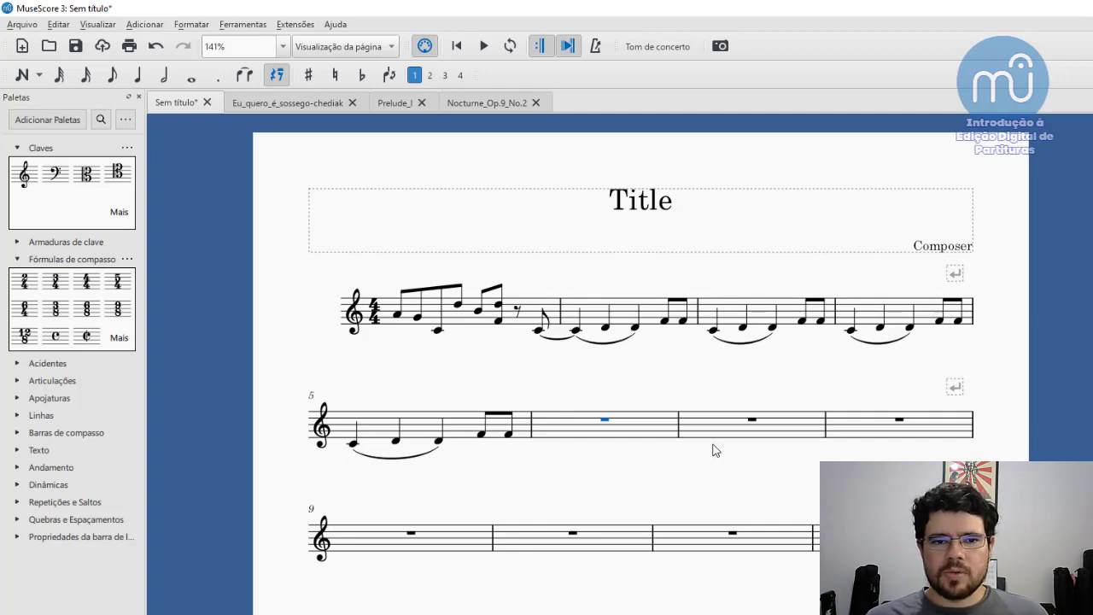
Delete the last two measures of the score and append new empty measures at its end
{"action": "scroll", "coordinate": [706, 424], "scroll_direction": "down", "scroll_amount": 1}
{"action": "scroll", "coordinate": [706, 424], "scroll_direction": "down", "scroll_amount": 10}
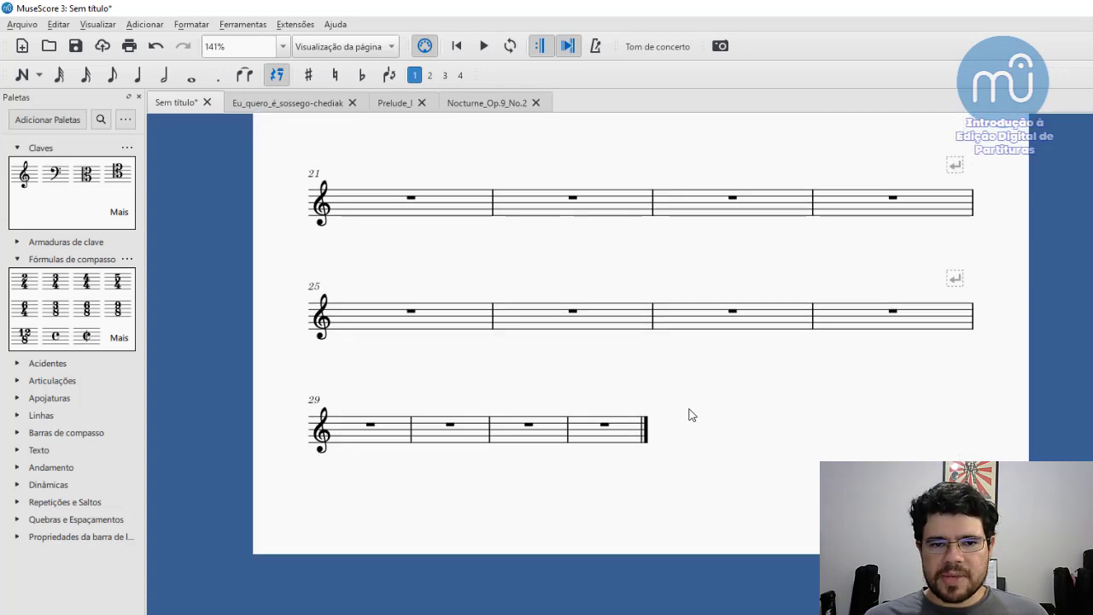
{"action": "left_click", "coordinate": [611, 444]}
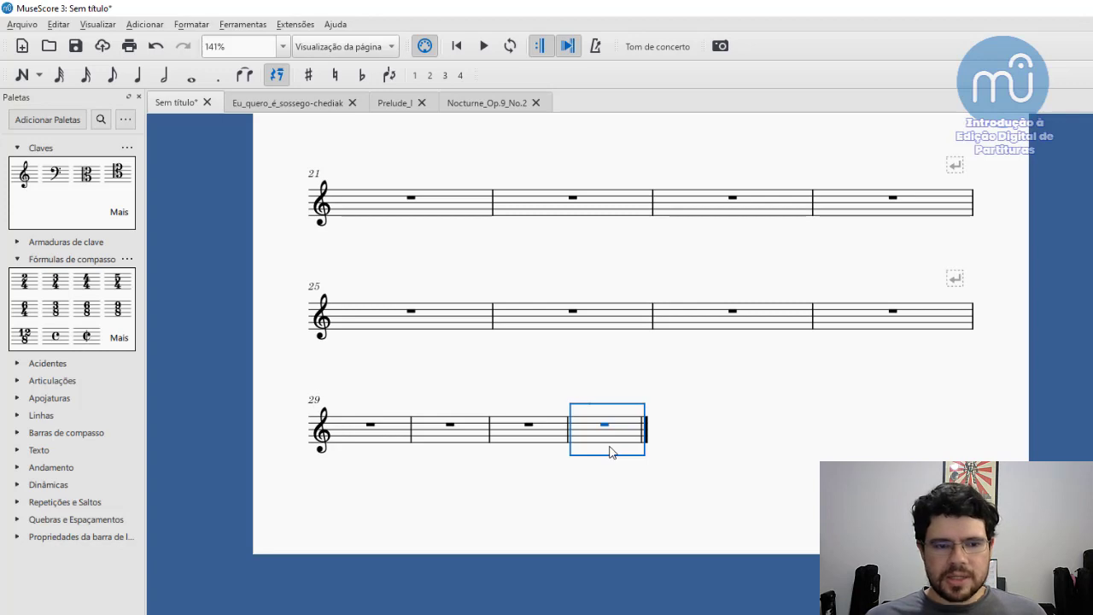
{"action": "key", "text": "ctrl+Delete"}
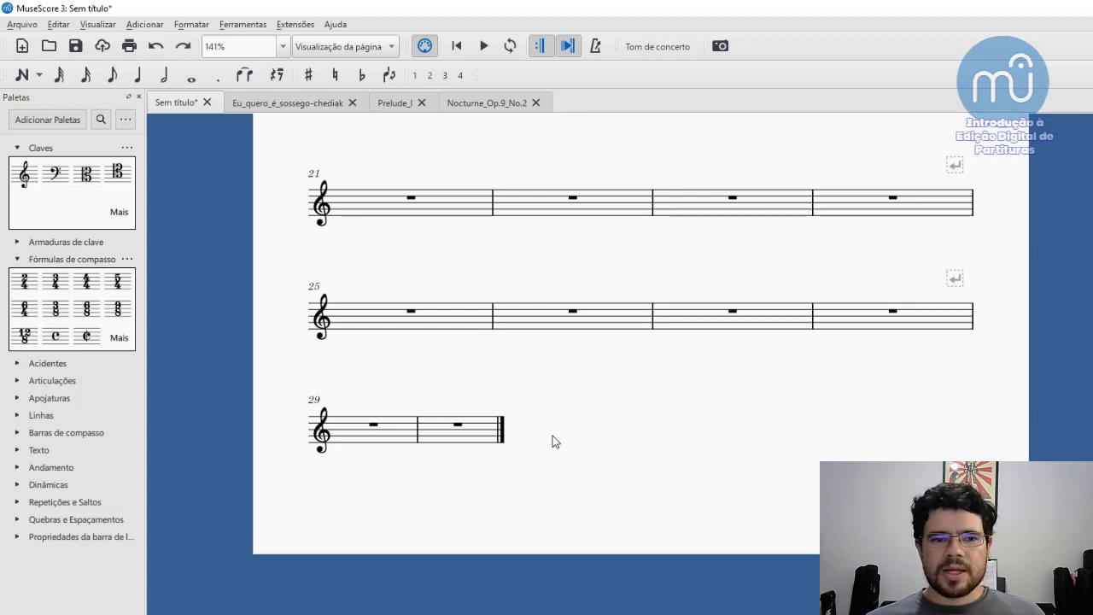
{"action": "key", "text": "ctrl+b"}
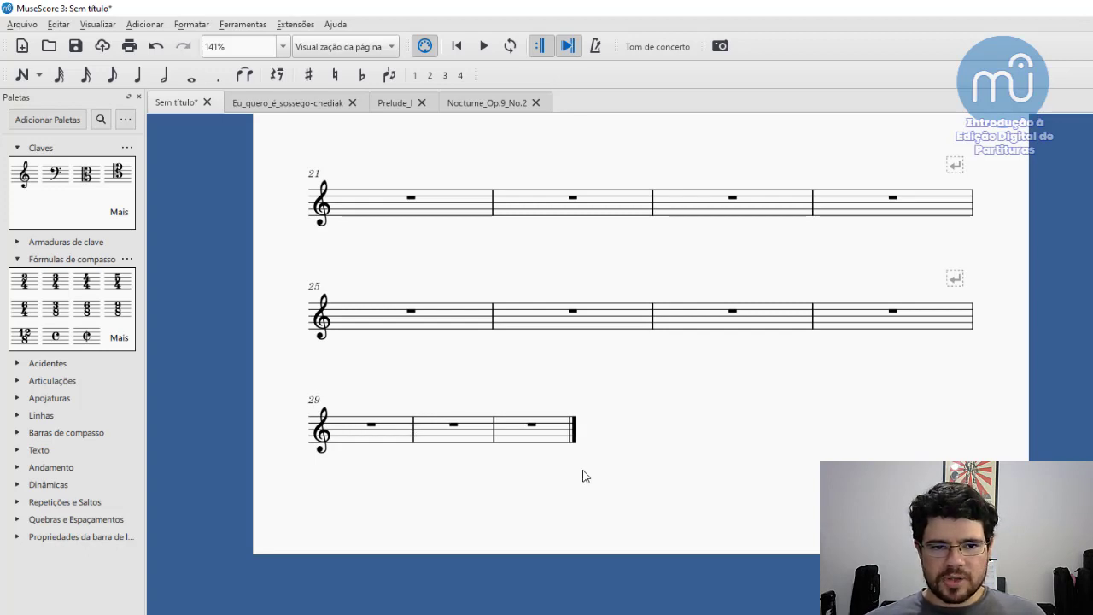
{"action": "key", "text": "alt+shift+b"}
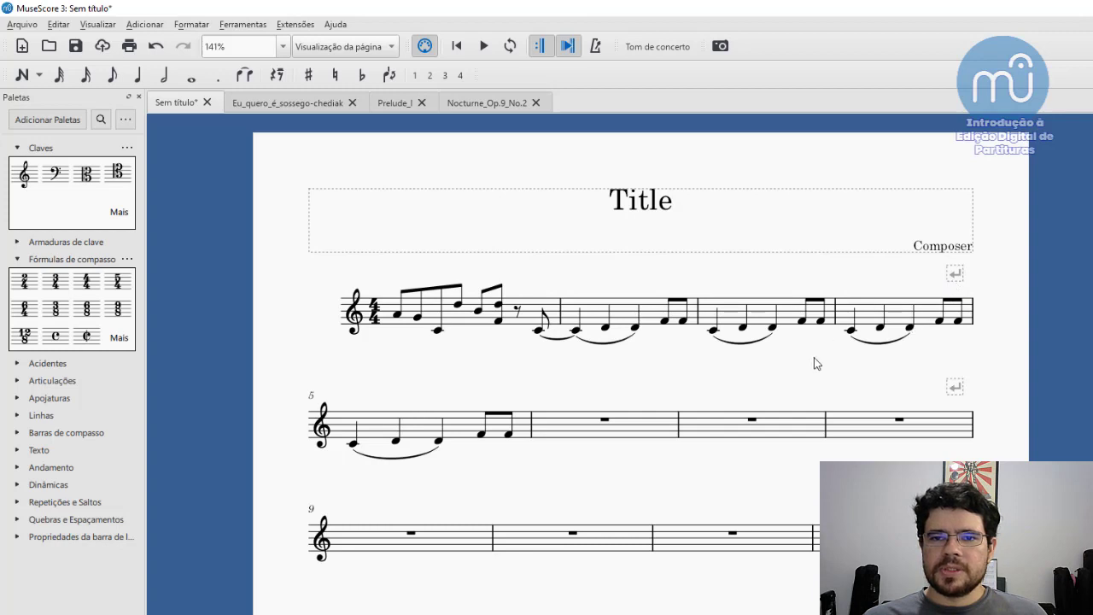
Add a line break after measure 3 and remove the line break after measure 4
{"action": "left_click", "coordinate": [741, 301]}
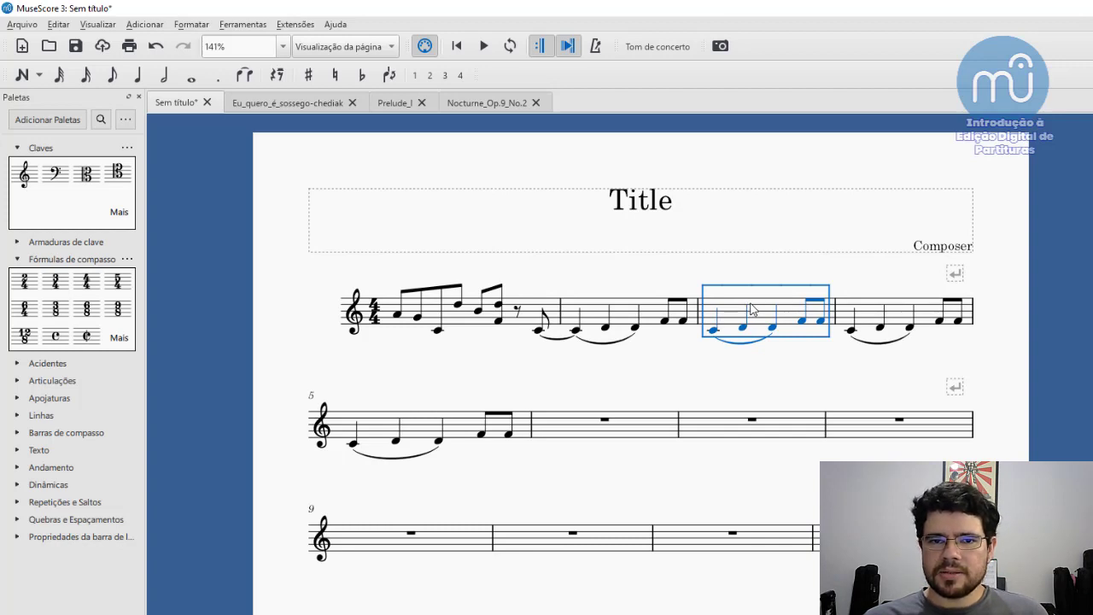
{"action": "key", "text": "Return"}
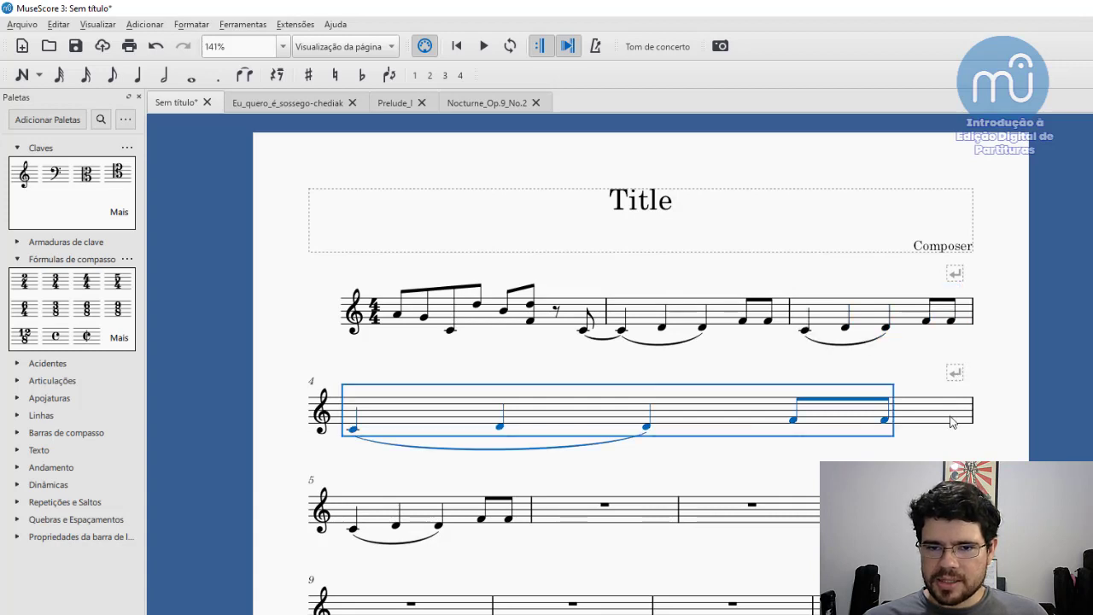
{"action": "left_click", "coordinate": [953, 416]}
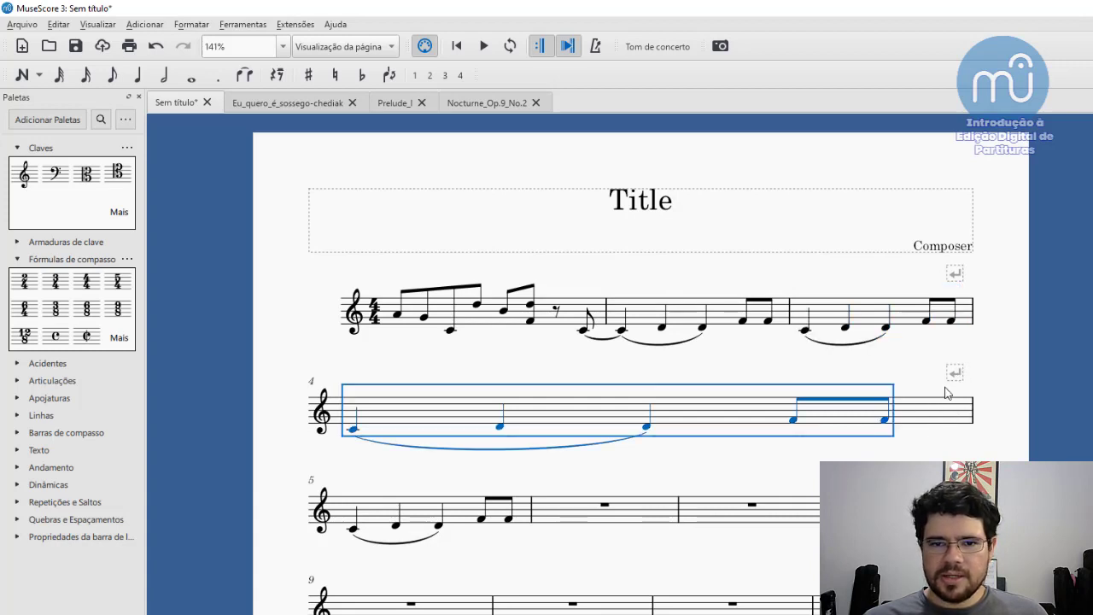
{"action": "key", "text": "Return"}
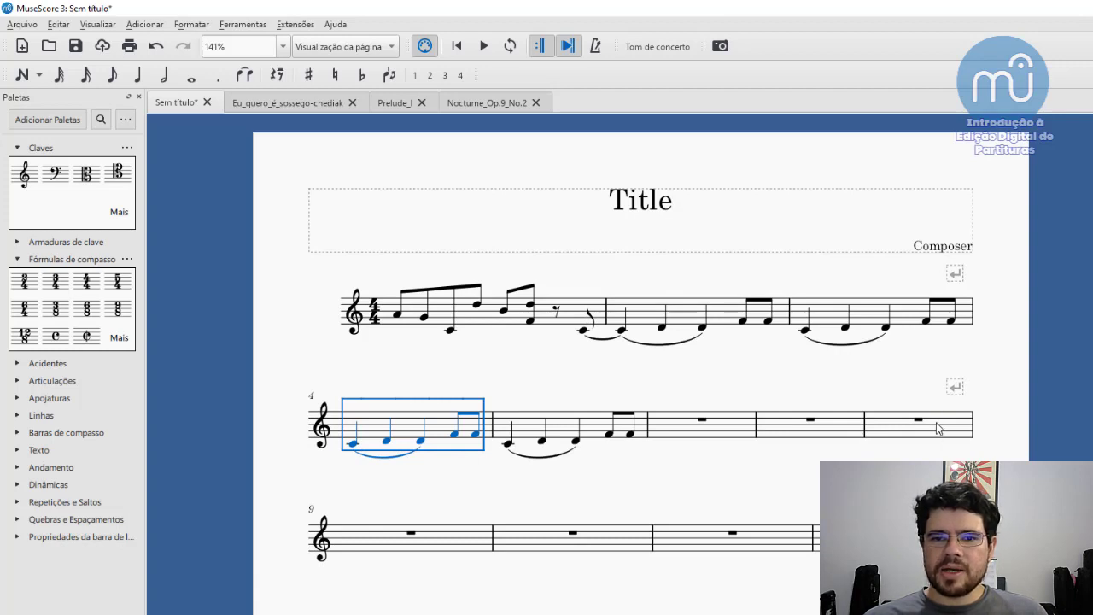
Remove the line break after measure 8 and put it back
{"action": "left_click", "coordinate": [950, 429]}
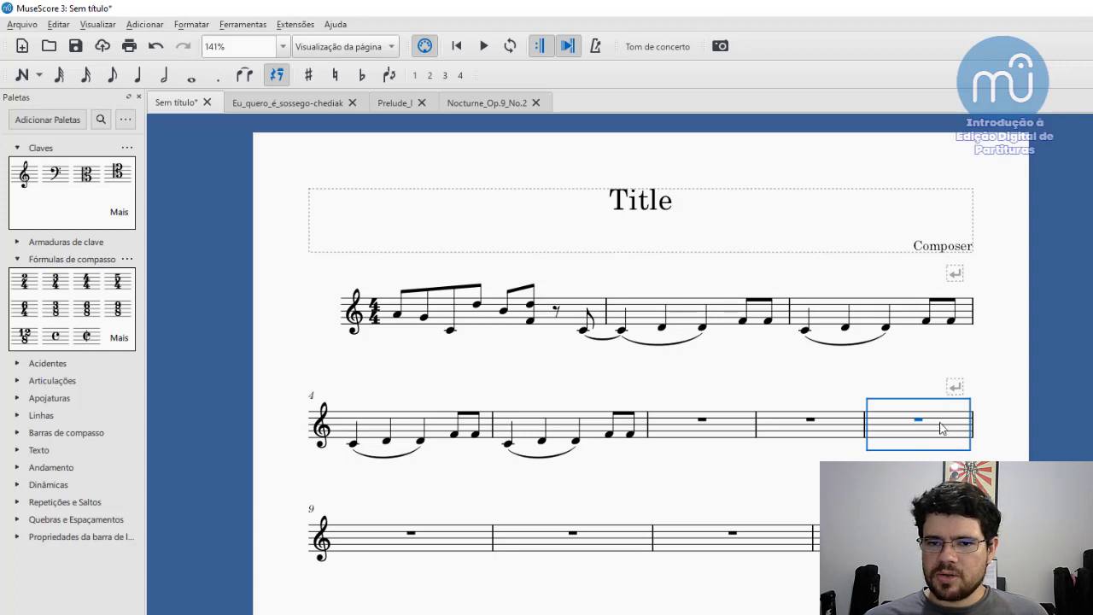
{"action": "key", "text": "Return"}
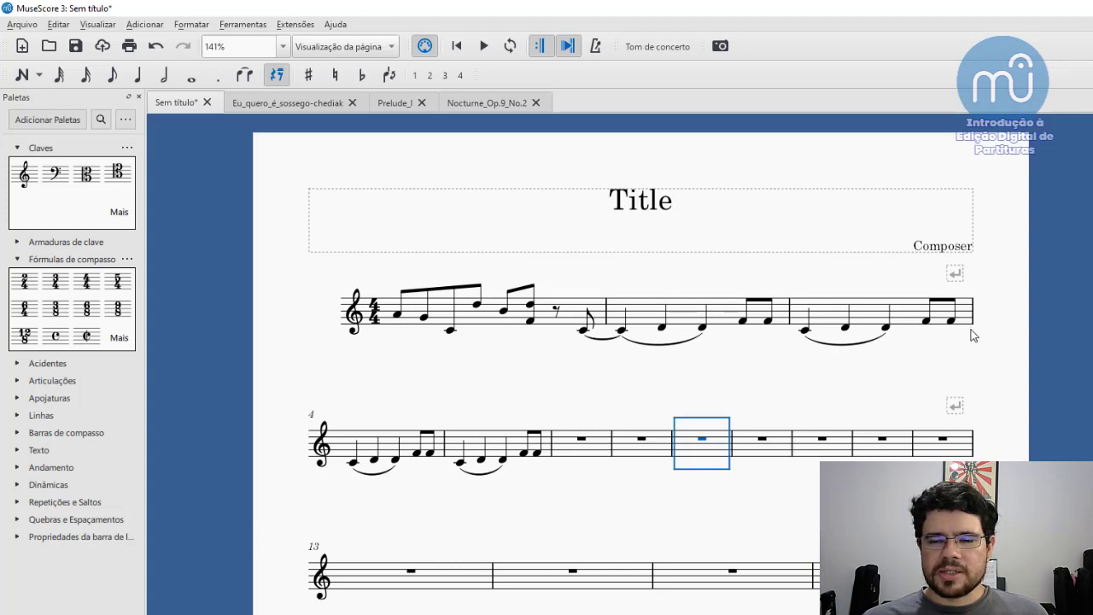
{"action": "key", "text": "Return"}
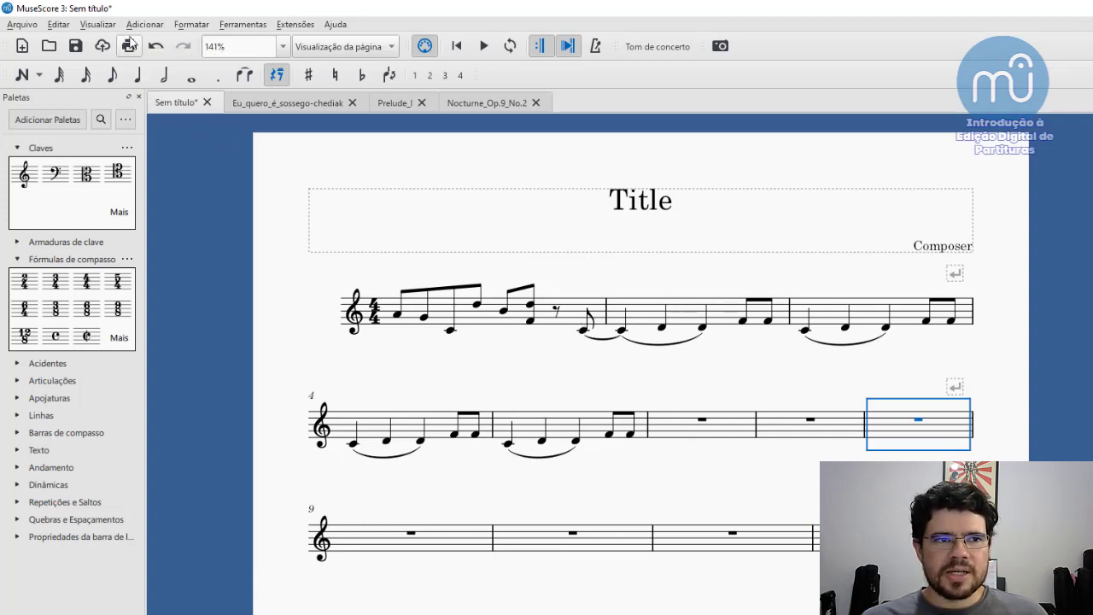
Examine the list of actions and their assigned keyboard shortcuts in the program preferences and close it
{"action": "left_click", "coordinate": [59, 24]}
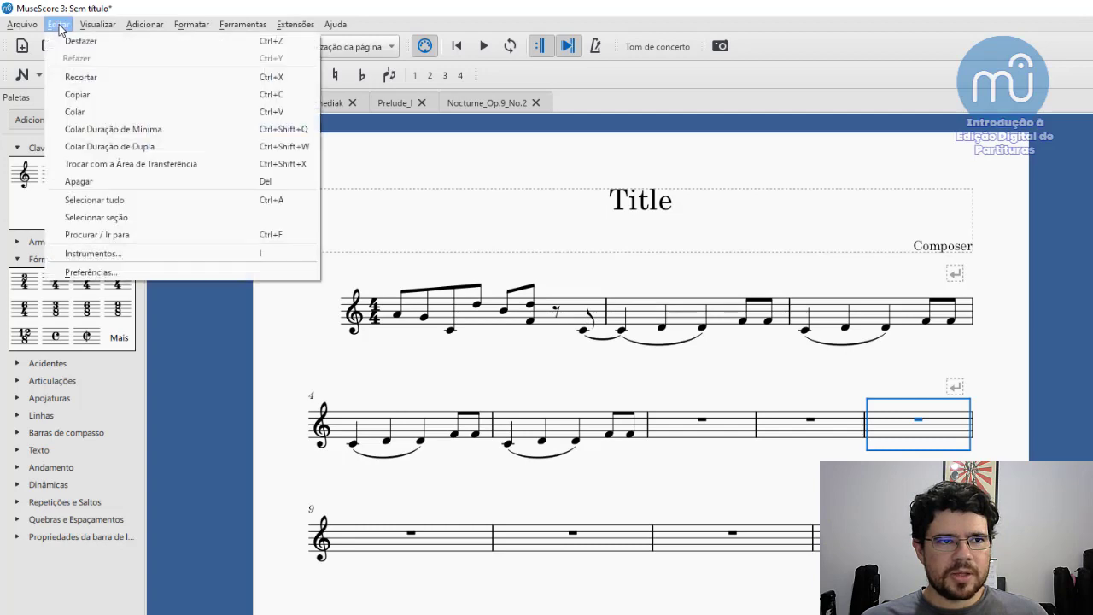
{"action": "left_click", "coordinate": [125, 270]}
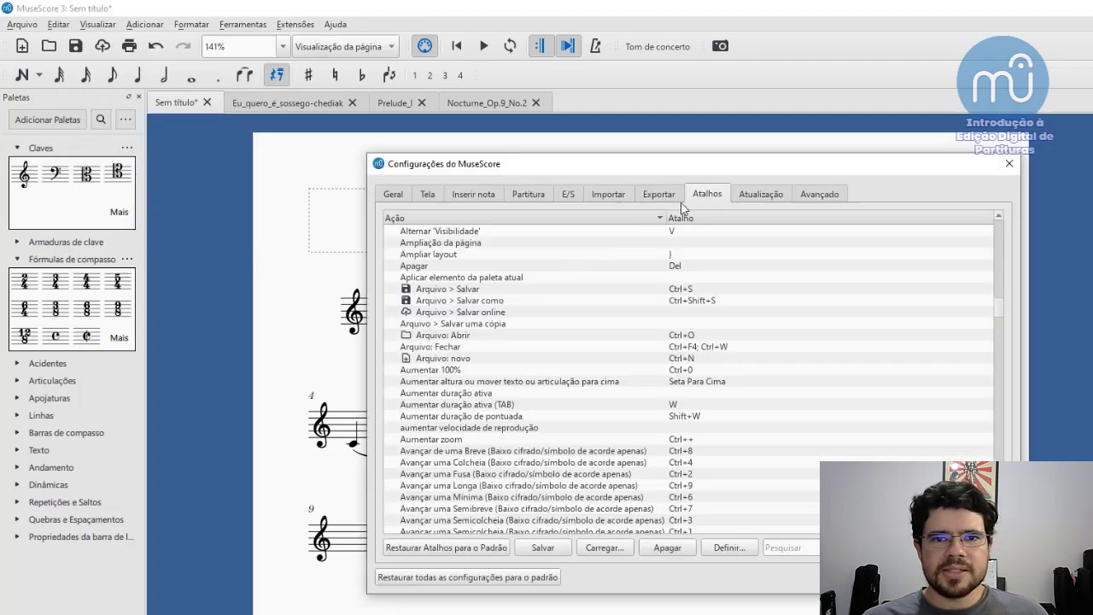
{"action": "scroll", "coordinate": [632, 318], "scroll_direction": "down", "scroll_amount": 20}
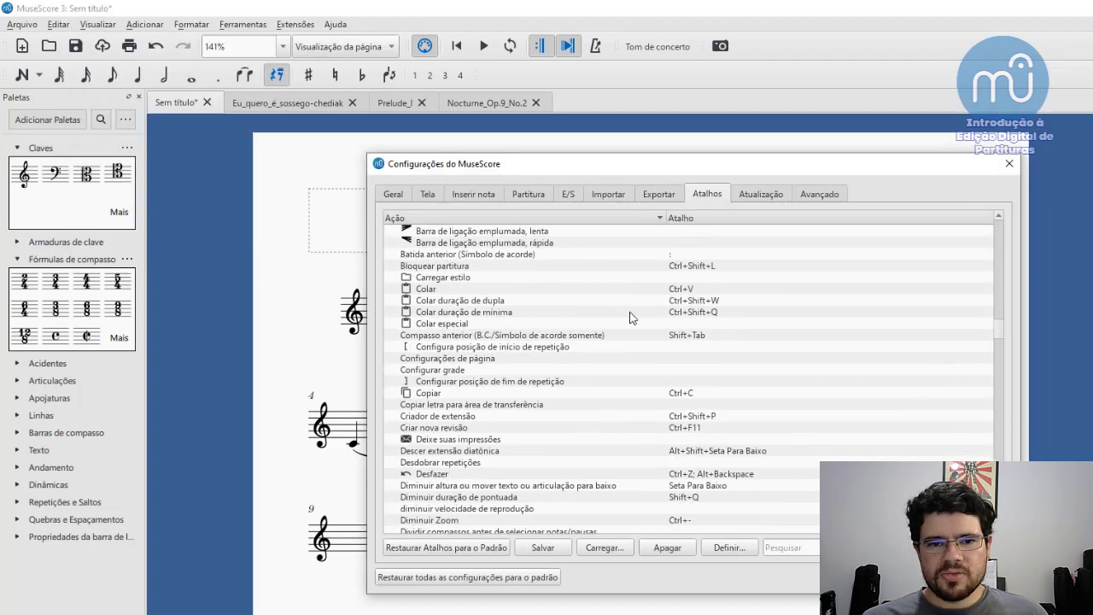
{"action": "scroll", "coordinate": [632, 319], "scroll_direction": "down", "scroll_amount": 5}
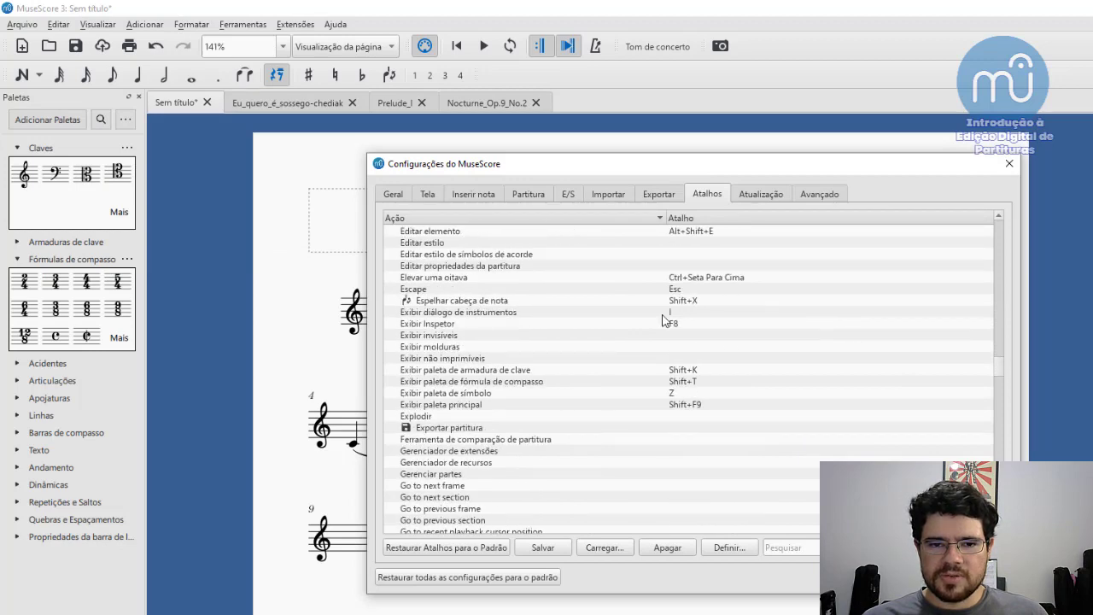
{"action": "scroll", "coordinate": [663, 317], "scroll_direction": "down", "scroll_amount": 15}
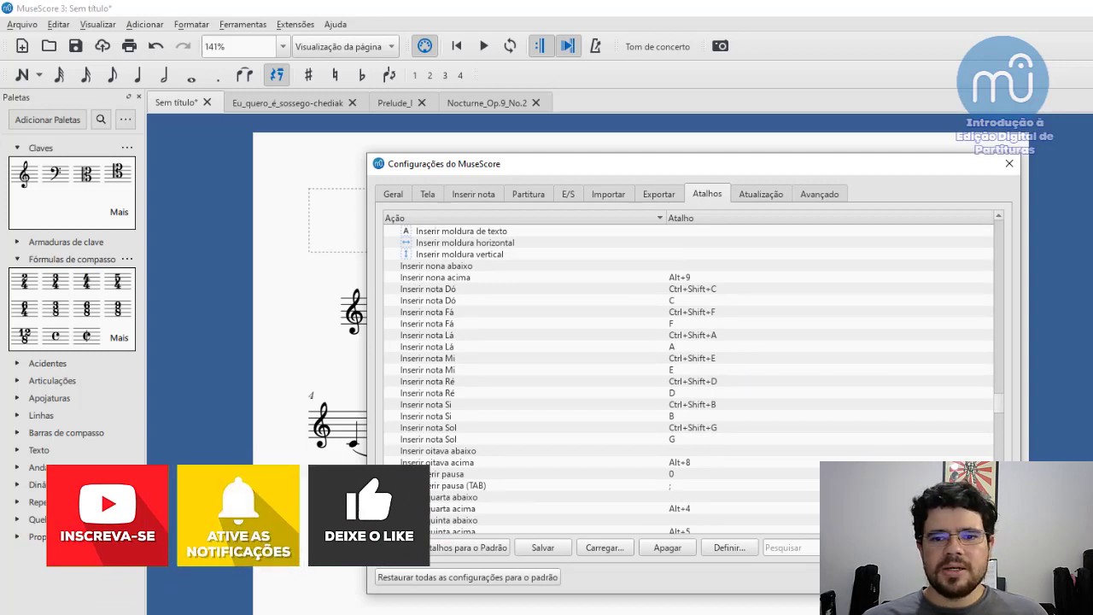
{"action": "left_click", "coordinate": [913, 577]}
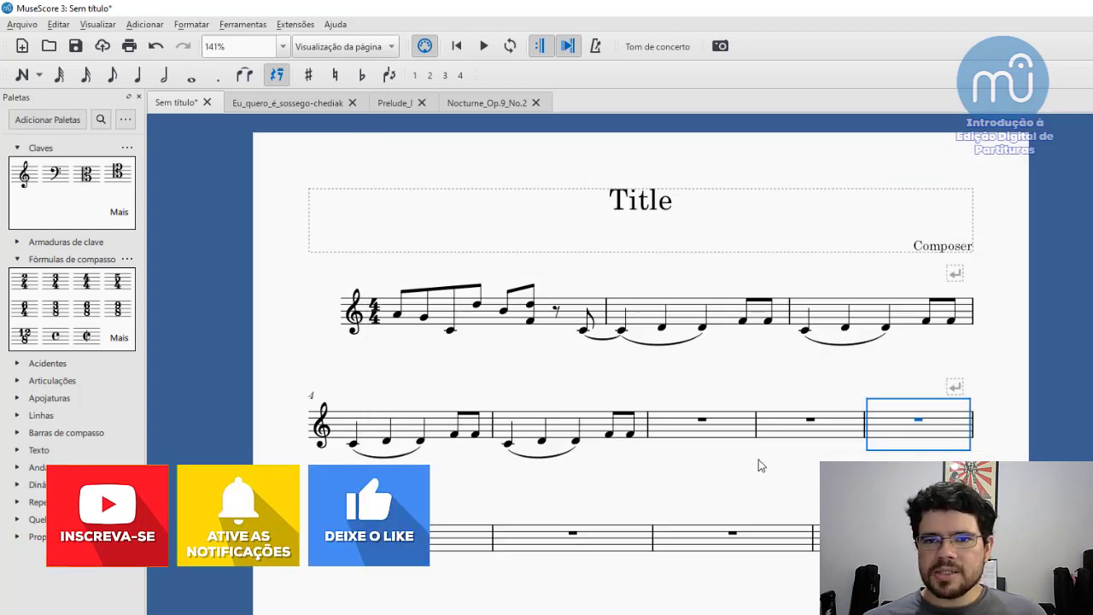